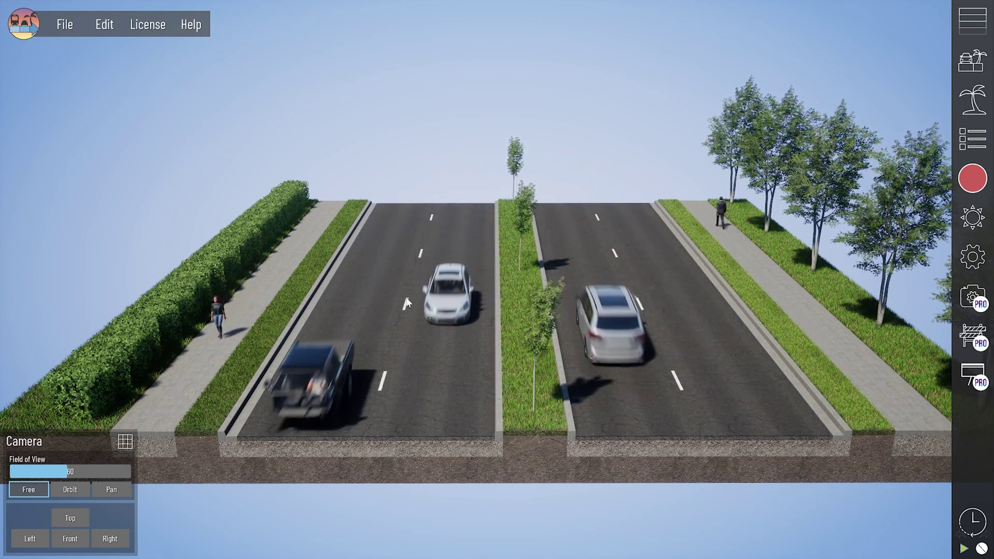
Step: Add Curb Type 2, Gutter Only and Parking sections along the outer edge of the hedge strip
{"action": "middle_click_drag", "start_coordinate": [330, 360], "coordinate": [426, 356]}
{"action": "middle_click_drag", "start_coordinate": [264, 339], "coordinate": [342, 339]}
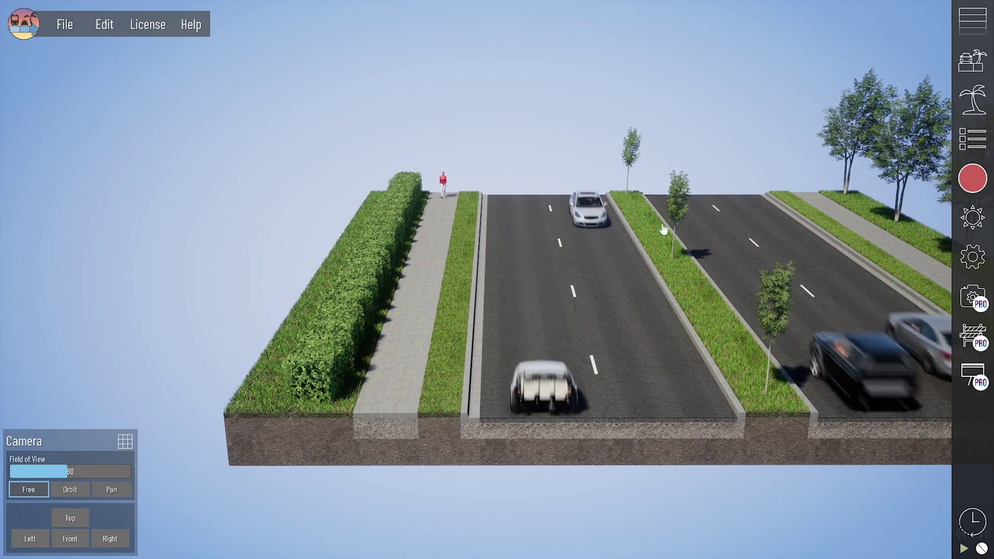
{"action": "left_click", "coordinate": [972, 22]}
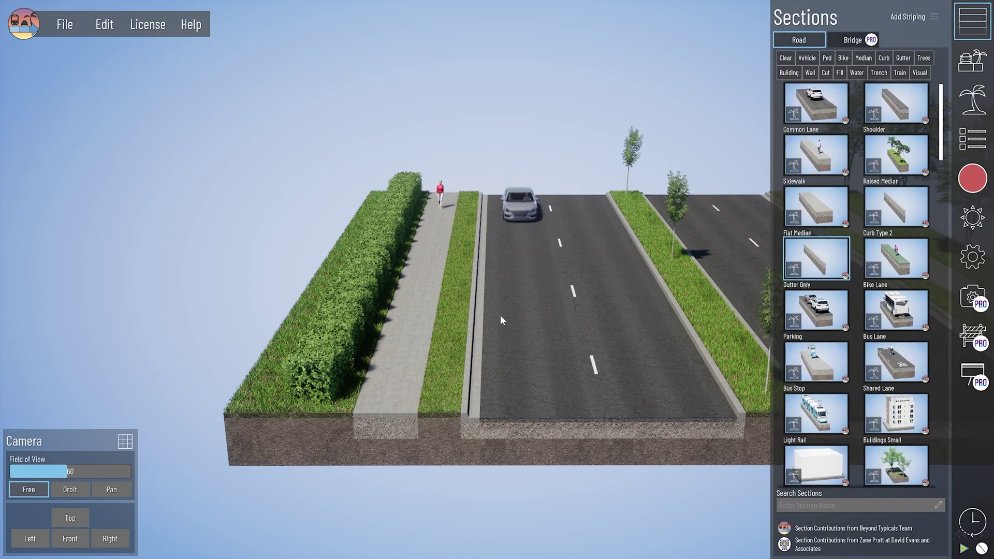
{"action": "left_click", "coordinate": [875, 220]}
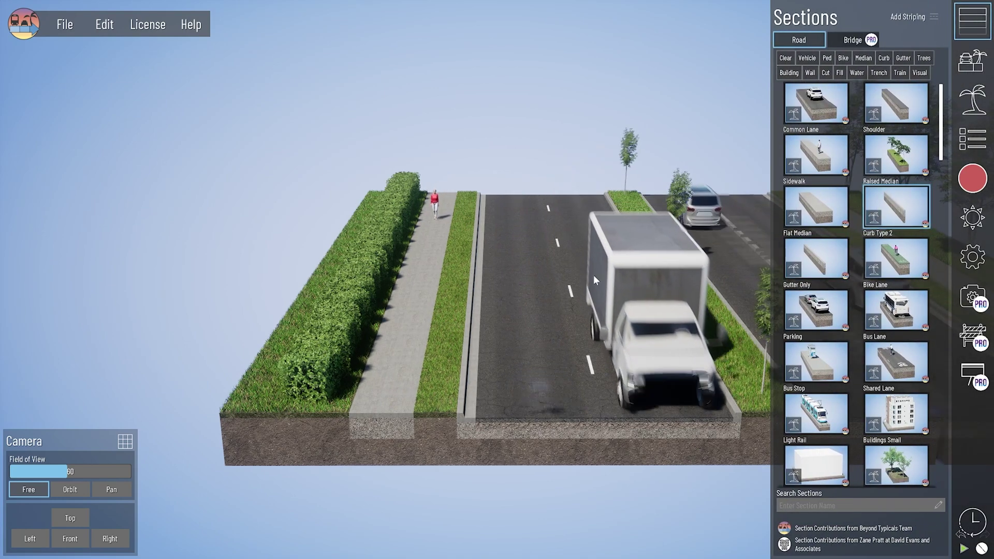
{"action": "left_click_drag", "start_coordinate": [234, 381], "coordinate": [280, 381]}
{"action": "left_click_drag", "start_coordinate": [789, 264], "coordinate": [281, 381]}
{"action": "left_click_drag", "start_coordinate": [792, 306], "coordinate": [273, 356]}
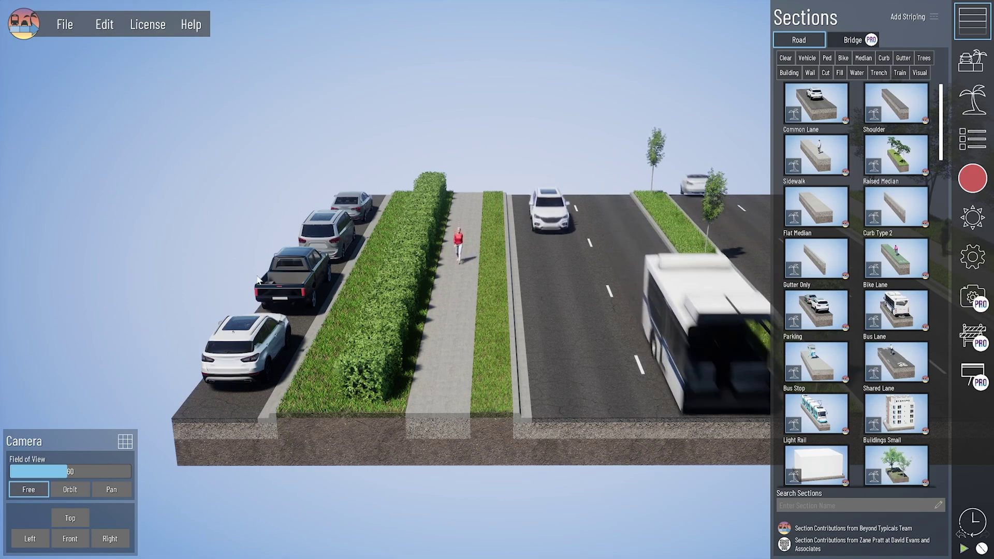
Step: Set the new parking section's width to 18 and rotate its parked vehicles to a Base Z of 90
{"action": "left_click", "coordinate": [351, 428]}
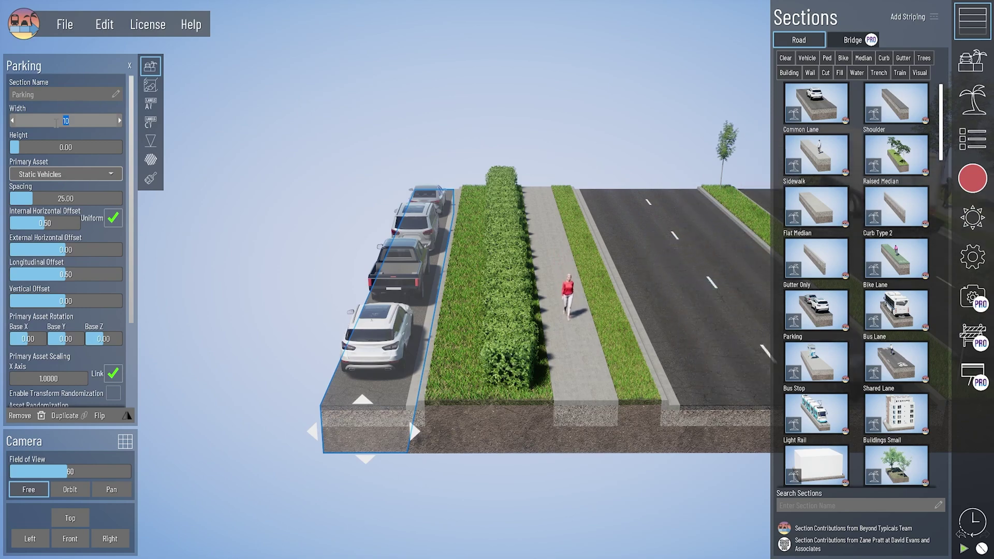
{"action": "left_click", "coordinate": [56, 122]}
{"action": "type", "text": "18"}
{"action": "key", "text": "Return"}
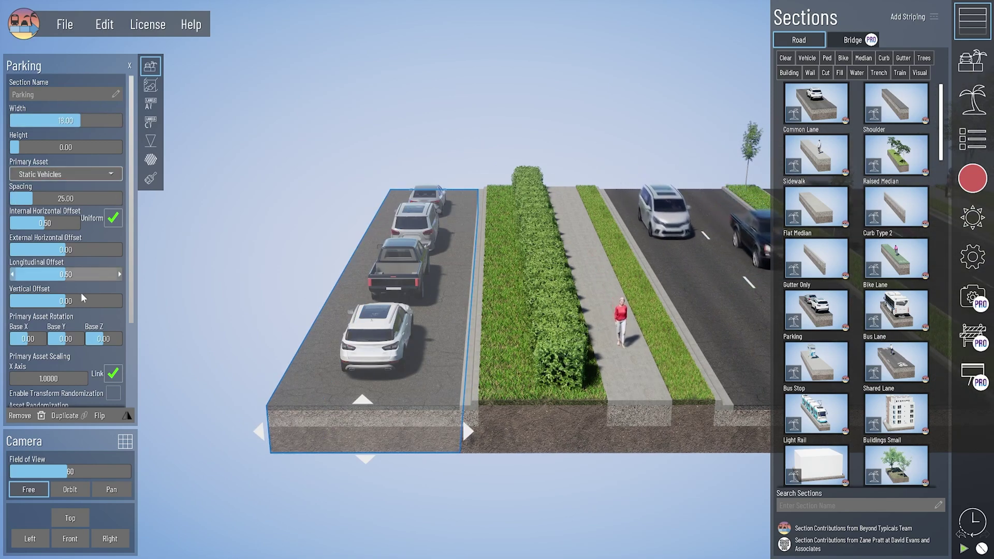
{"action": "left_click", "coordinate": [90, 339]}
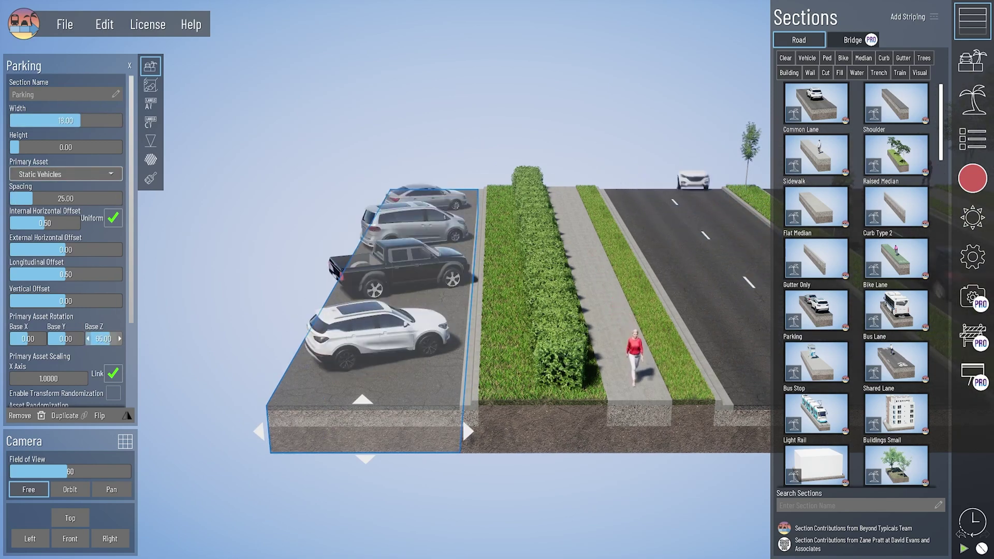
{"action": "left_click", "coordinate": [88, 340]}
{"action": "left_click", "coordinate": [120, 340]}
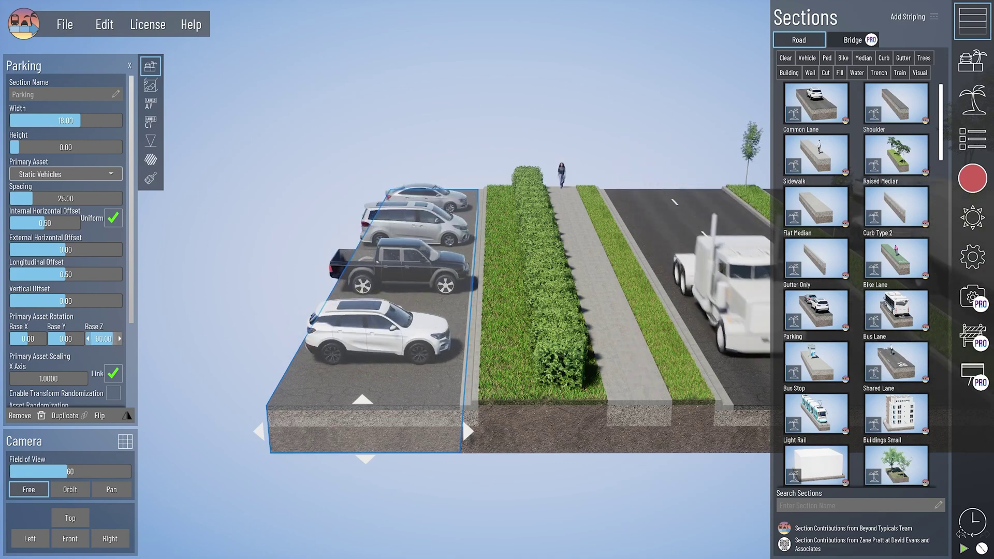
{"action": "right_click_drag", "start_coordinate": [218, 217], "coordinate": [218, 243]}
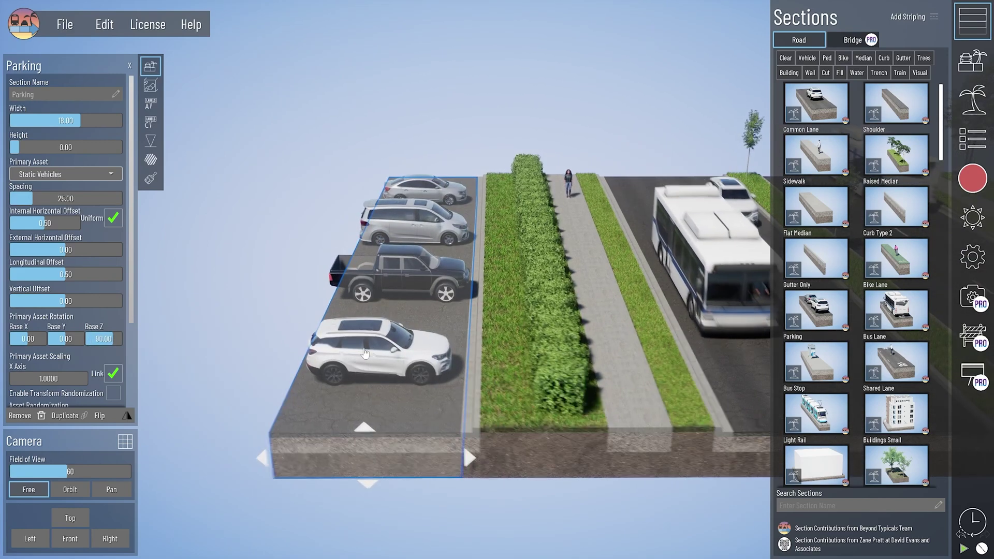
Step: Set the parked vehicles' spacing to 15, internal horizontal offset to 0.68 and longitudinal offset to 0.44
{"action": "left_click_drag", "start_coordinate": [54, 200], "coordinate": [46, 223]}
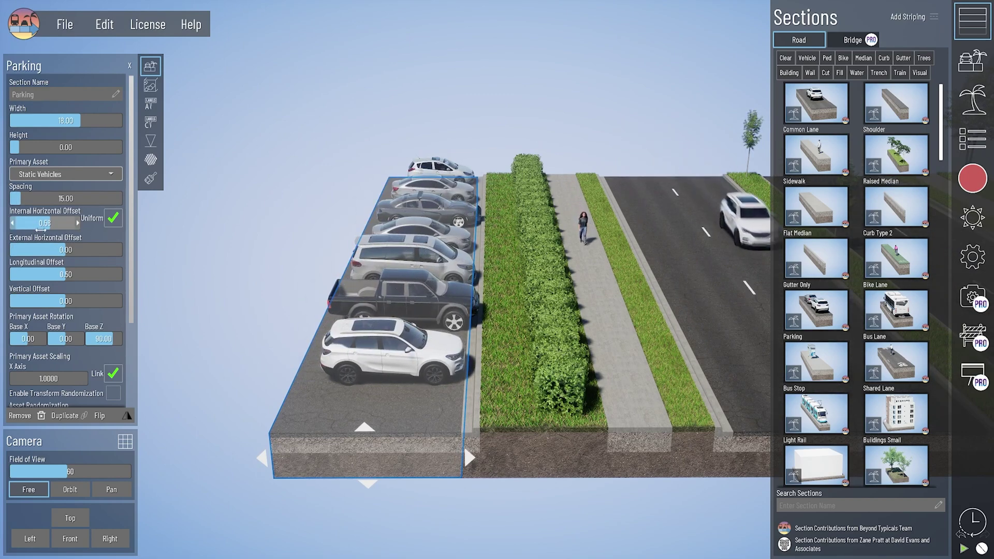
{"action": "left_click_drag", "start_coordinate": [58, 273], "coordinate": [52, 273]}
{"action": "left_click", "coordinate": [516, 117]}
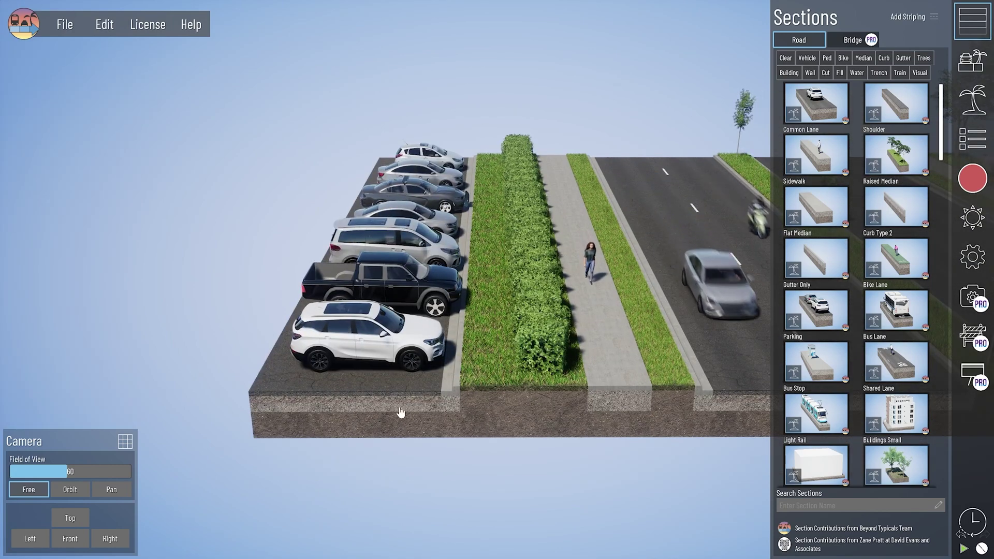
Step: Add two Common Lane sections along the outer edge of the parking section
{"action": "scroll", "coordinate": [353, 393], "scroll_direction": "down", "scroll_amount": 1}
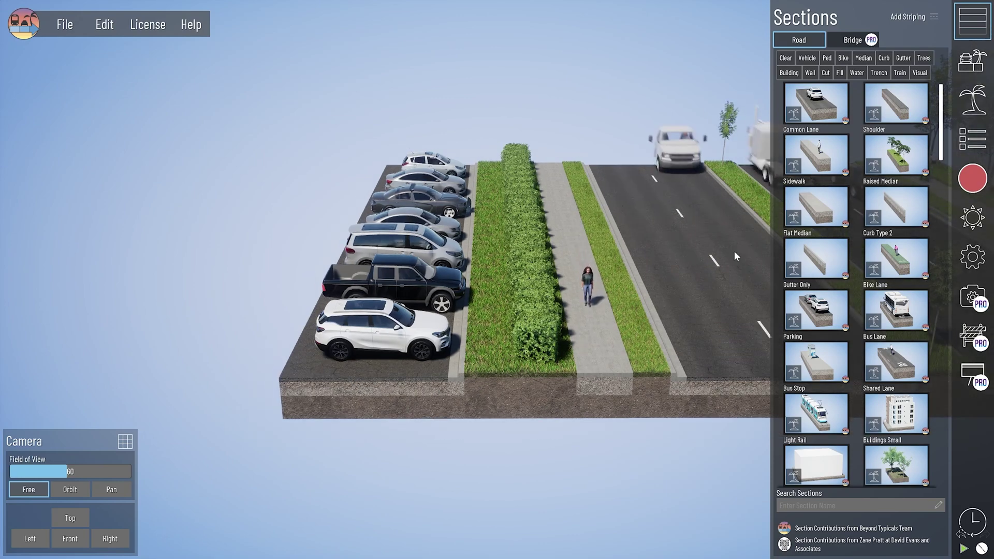
{"action": "left_click_drag", "start_coordinate": [817, 105], "coordinate": [304, 390]}
{"action": "left_click", "coordinate": [303, 399]}
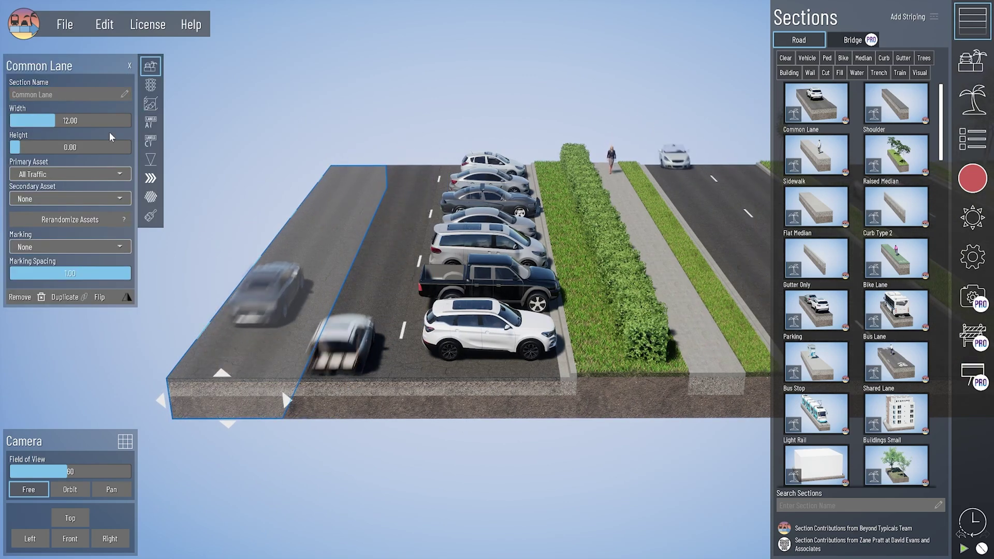
Step: Set the width of both new common lanes to 10 ft
{"action": "left_click", "coordinate": [95, 117]}
{"action": "type", "text": "18"}
{"action": "key", "text": "Return"}
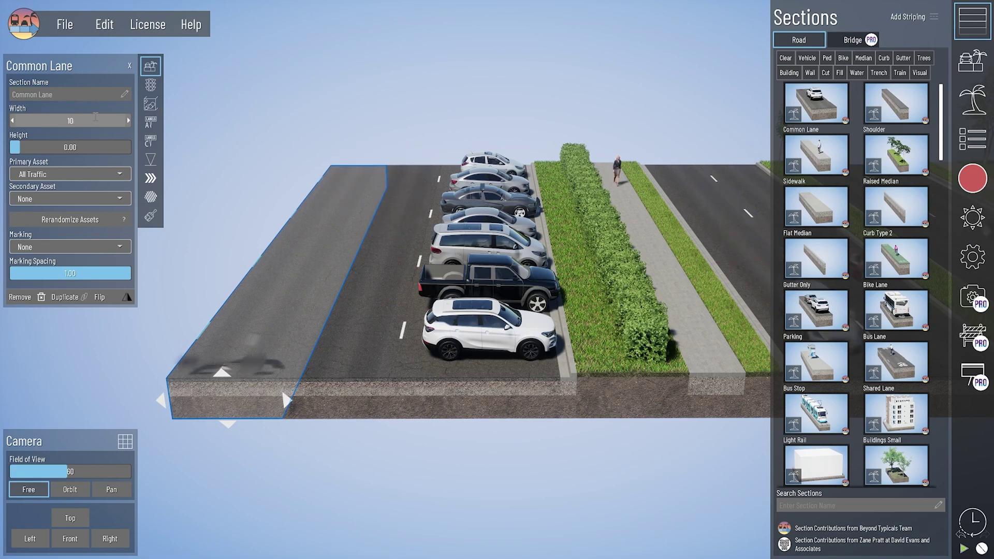
{"action": "key", "text": "Return"}
{"action": "left_click", "coordinate": [366, 408]}
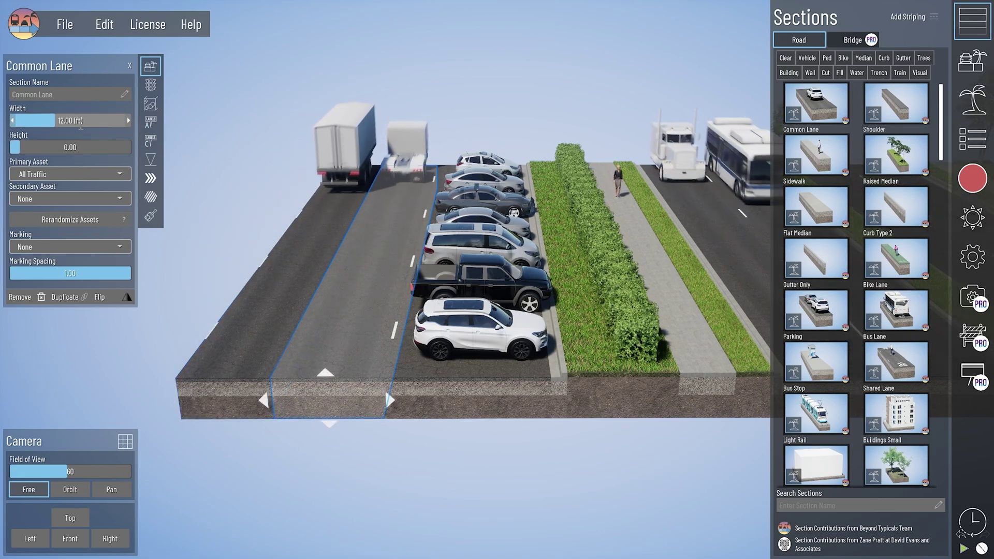
Step: Set the traffic speed of both parking-lot lanes to 10 mi/h
{"action": "left_click", "coordinate": [151, 84]}
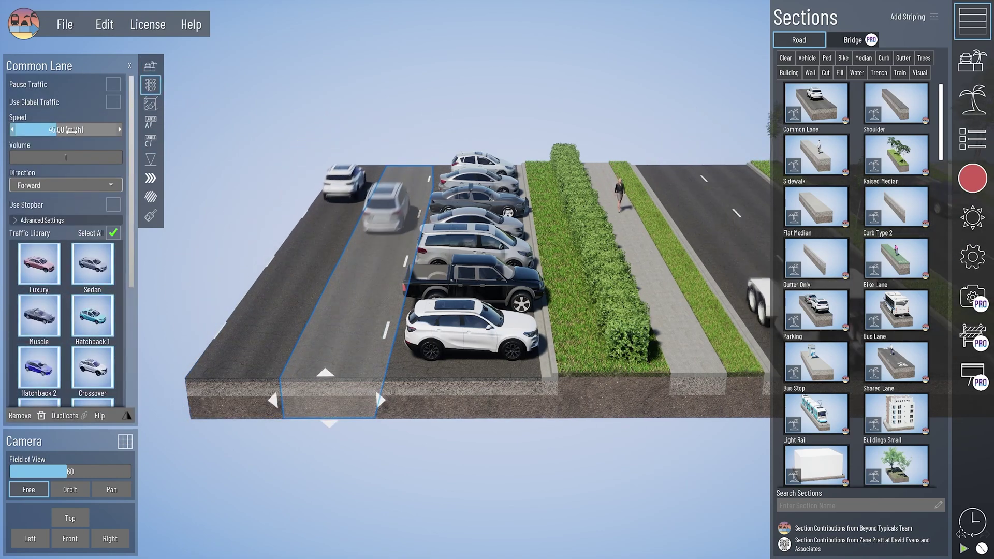
{"action": "left_click", "coordinate": [69, 130]}
{"action": "type", "text": "10"}
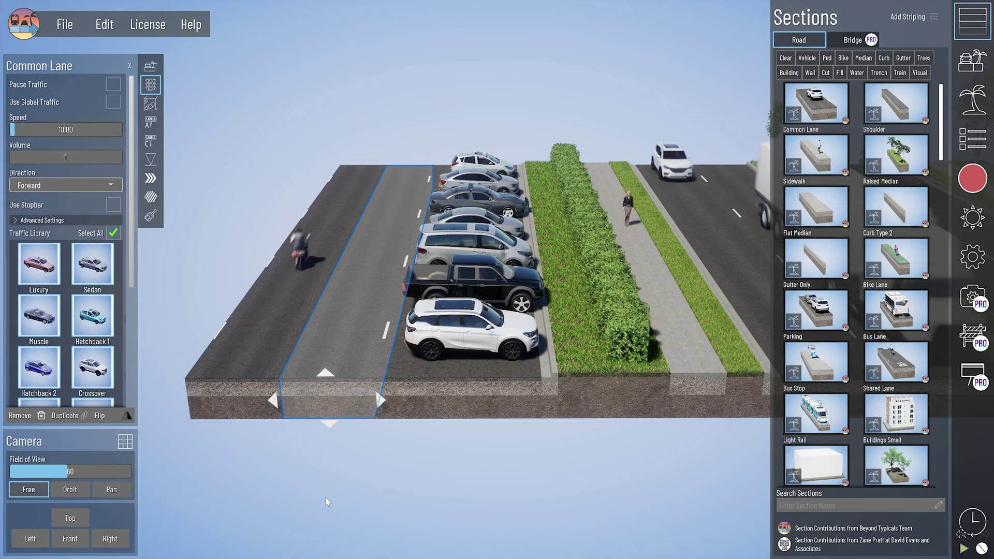
{"action": "left_click", "coordinate": [235, 386]}
{"action": "left_click", "coordinate": [71, 128]}
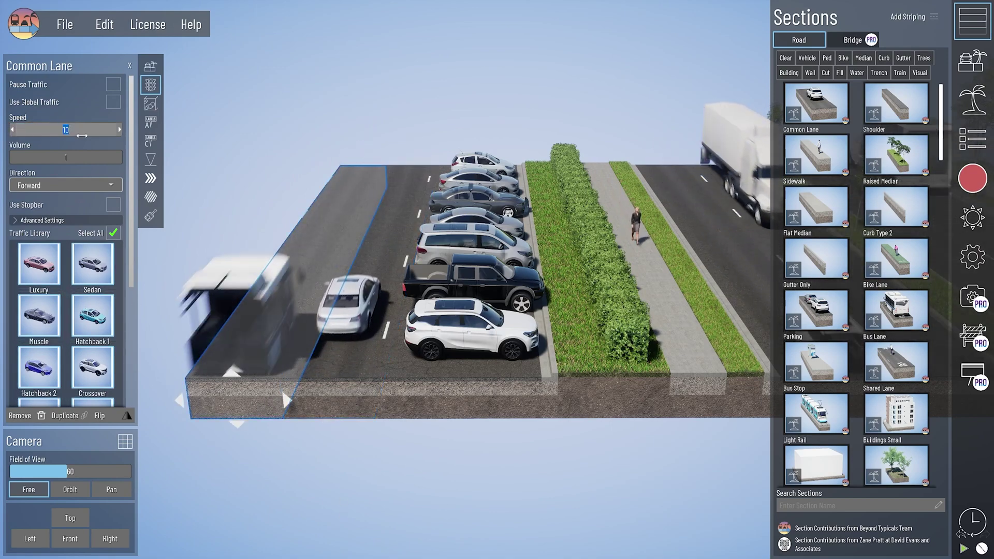
{"action": "type", "text": "10"}
{"action": "key", "text": "Return"}
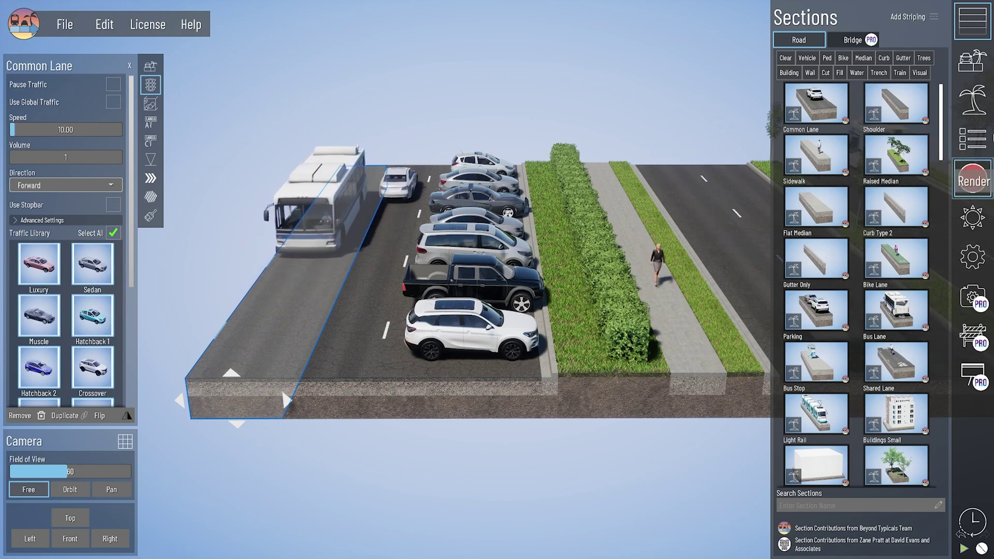
Step: Delete the striping of the new common lanes in the section hierarchy
{"action": "left_click", "coordinate": [973, 139]}
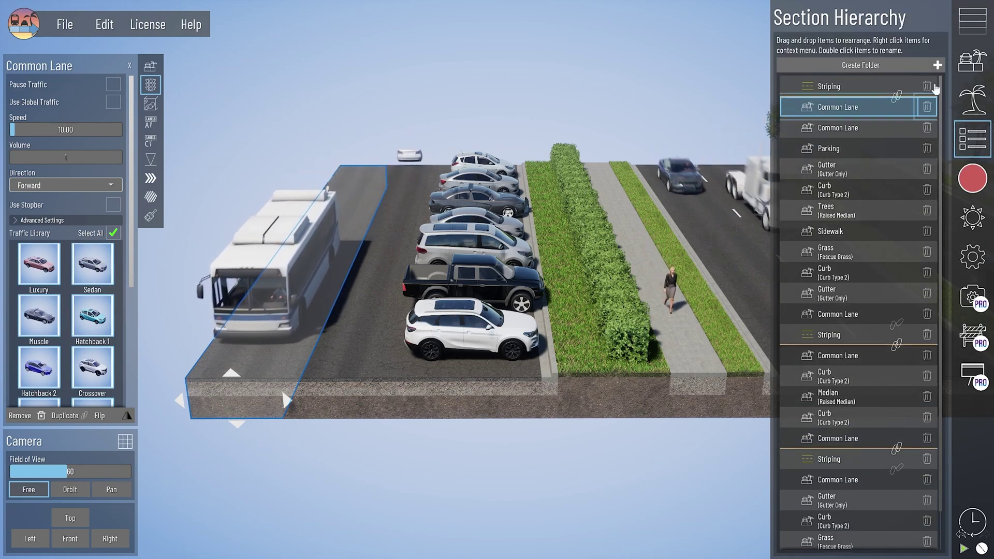
{"action": "left_click", "coordinate": [927, 149]}
{"action": "left_click", "coordinate": [444, 431]}
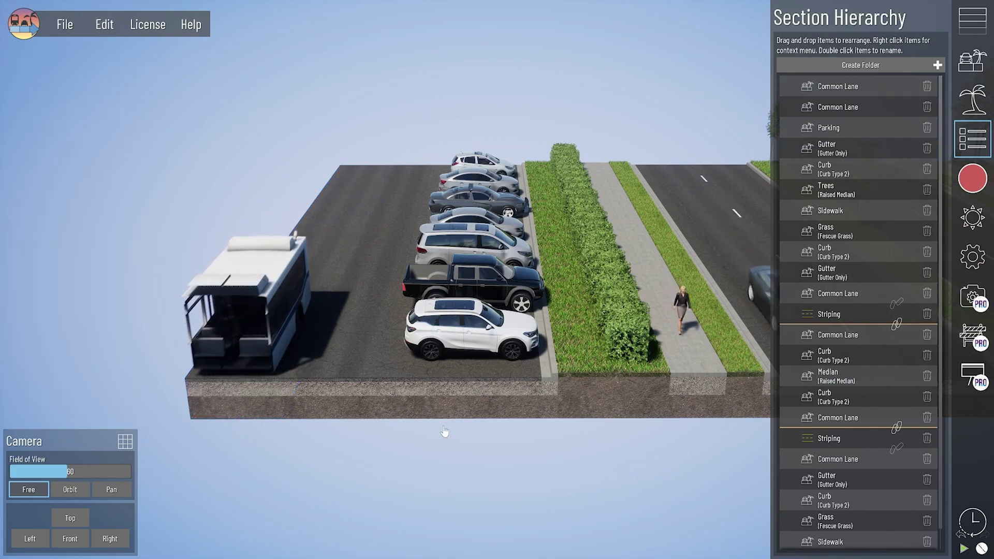
Step: Duplicate the parking section onto the outer side of the lanes and set the copy's Base Z rotation to -90
{"action": "left_click", "coordinate": [458, 401]}
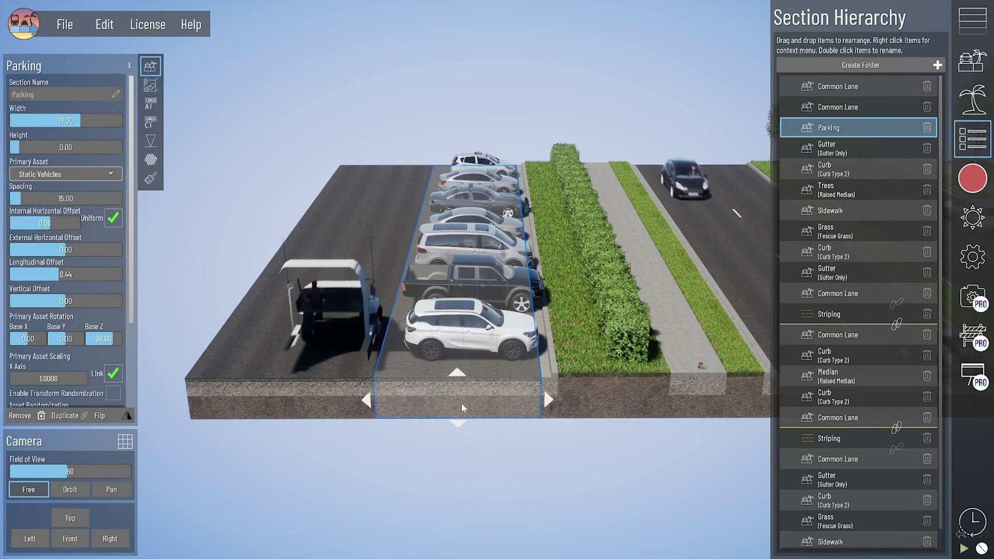
{"action": "key", "text": "ctrl+d"}
{"action": "left_click_drag", "start_coordinate": [422, 398], "coordinate": [171, 401]}
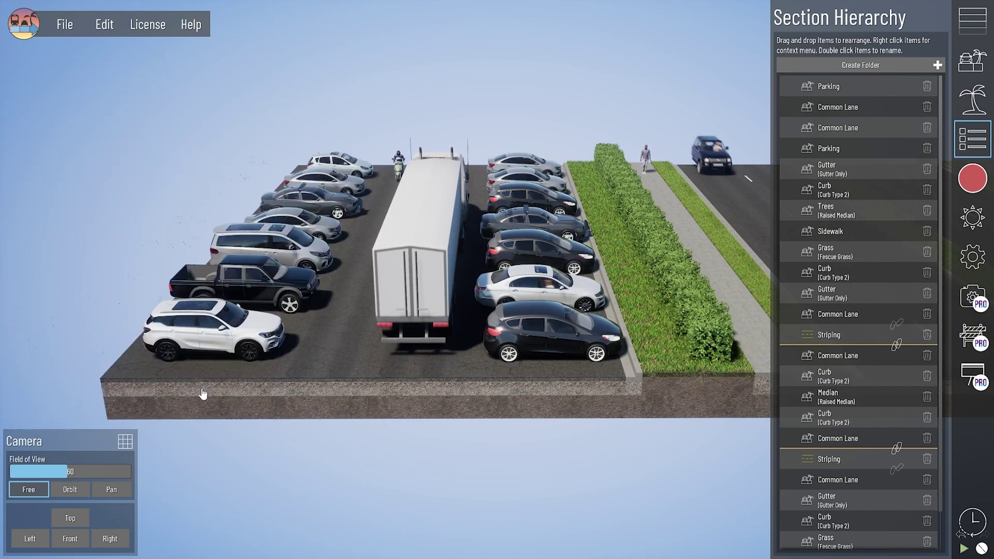
{"action": "left_click", "coordinate": [241, 402]}
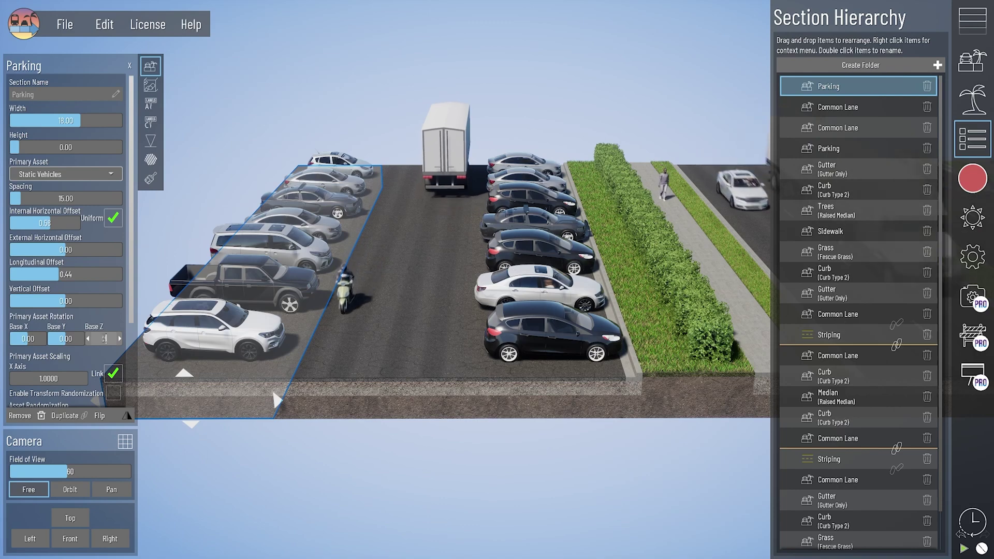
Step: Duplicate the gutter and curb beside the hedge strip and place the copies along the outer edge of the new parking row
{"action": "left_click", "coordinate": [853, 170]}
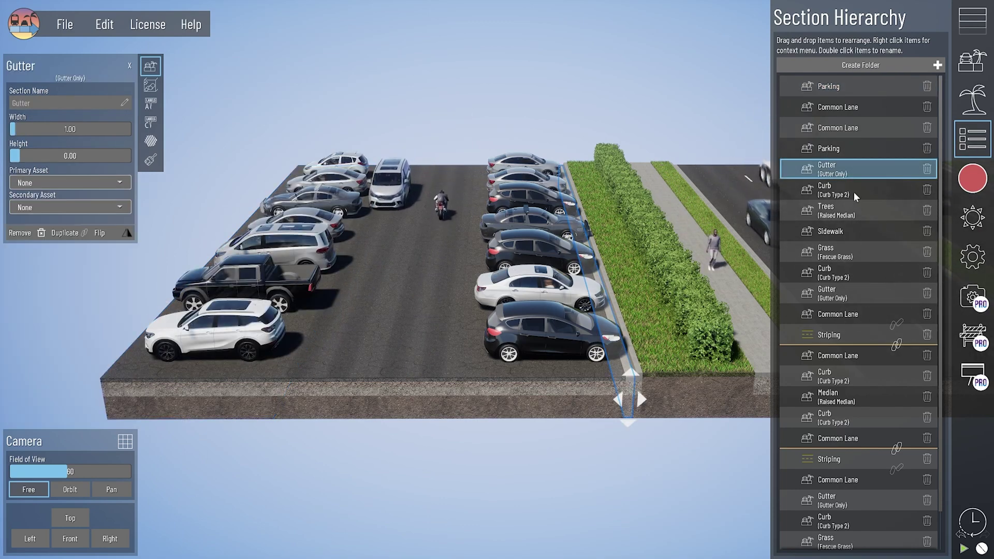
{"action": "key", "text": "ctrl+d"}
{"action": "left_click", "coordinate": [657, 389]}
{"action": "left_click_drag", "start_coordinate": [627, 387], "coordinate": [100, 397]}
{"action": "left_click", "coordinate": [644, 382]}
{"action": "key", "text": "ctrl+d"}
{"action": "left_click", "coordinate": [93, 331]}
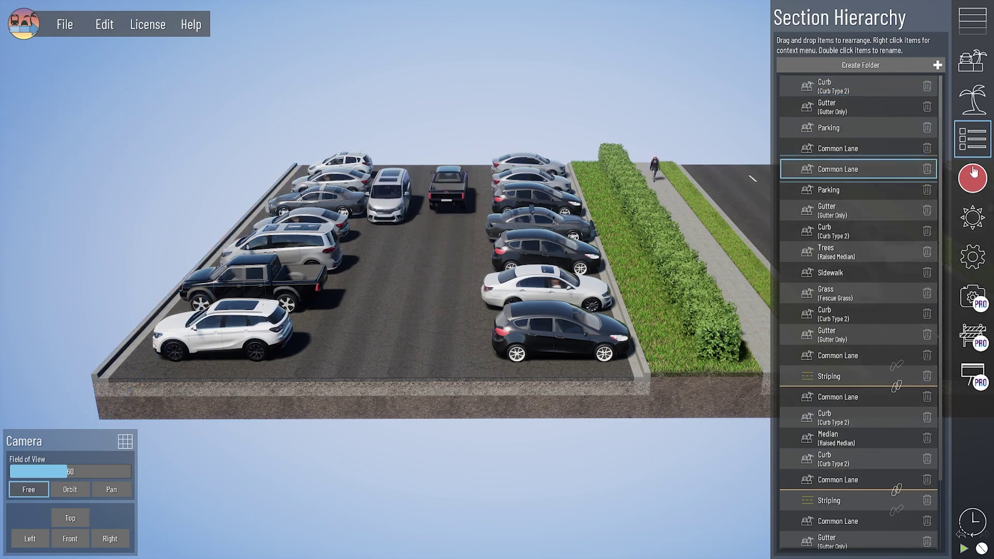
Step: Add a Sidewalk and a Buildings Small section beyond the outer curb of the parking lot
{"action": "left_click", "coordinate": [976, 32]}
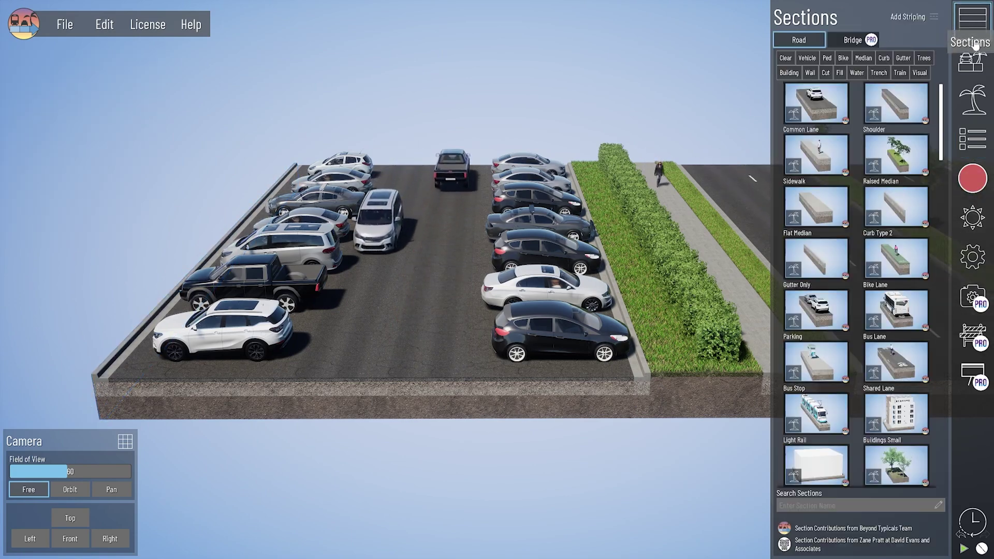
{"action": "left_click", "coordinate": [825, 166]}
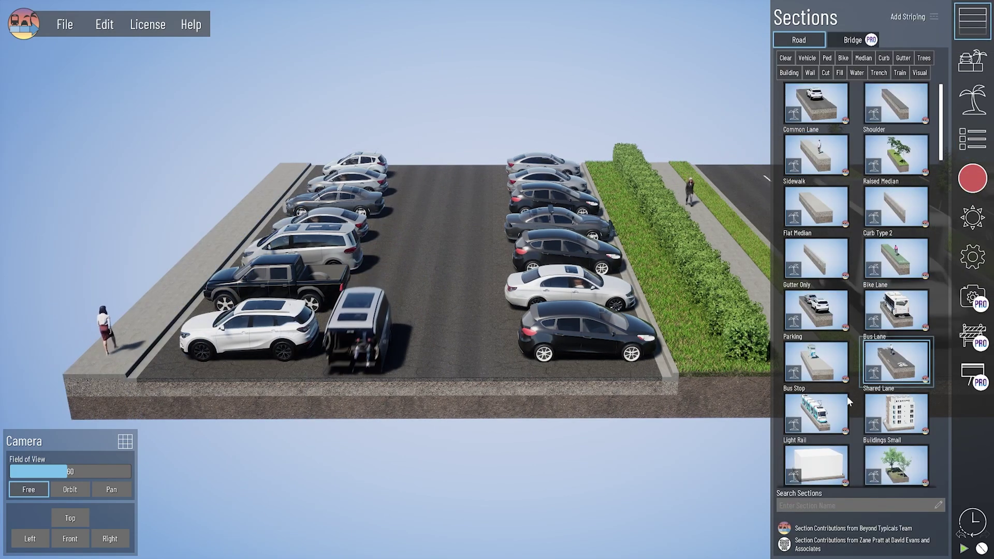
{"action": "left_click", "coordinate": [896, 414]}
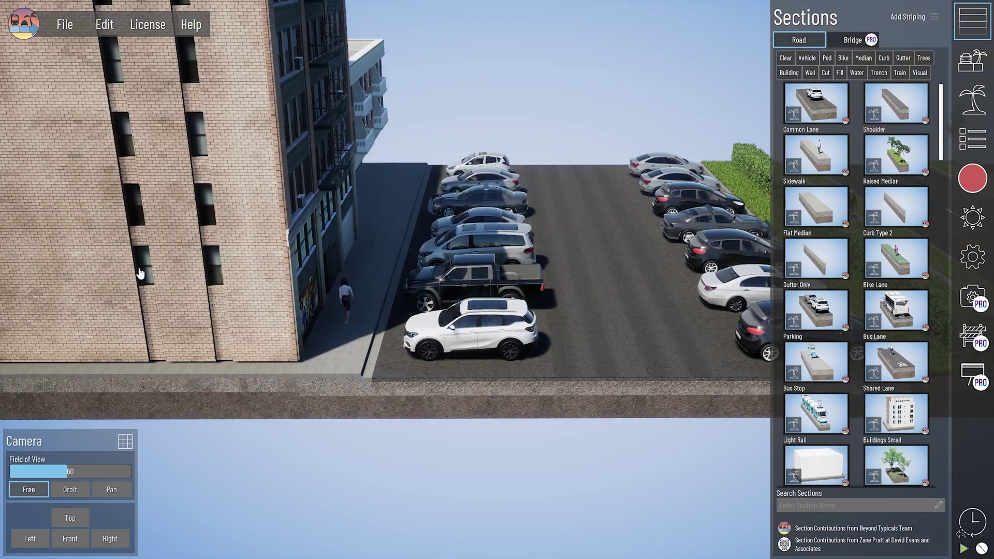
{"action": "right_click_drag", "start_coordinate": [396, 292], "coordinate": [615, 223]}
{"action": "middle_click_drag", "start_coordinate": [615, 222], "coordinate": [437, 235]}
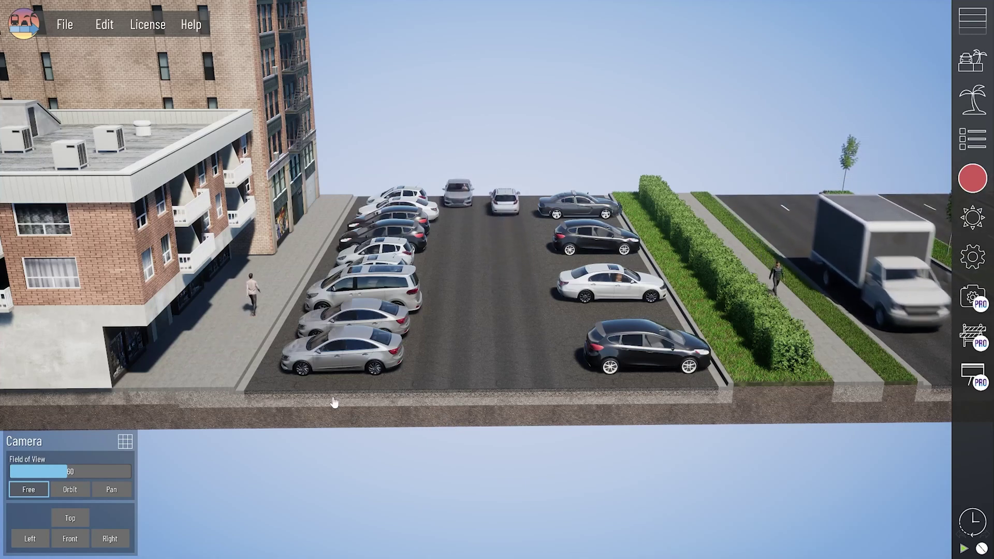
{"action": "scroll", "coordinate": [340, 416], "scroll_direction": "down", "scroll_amount": 1}
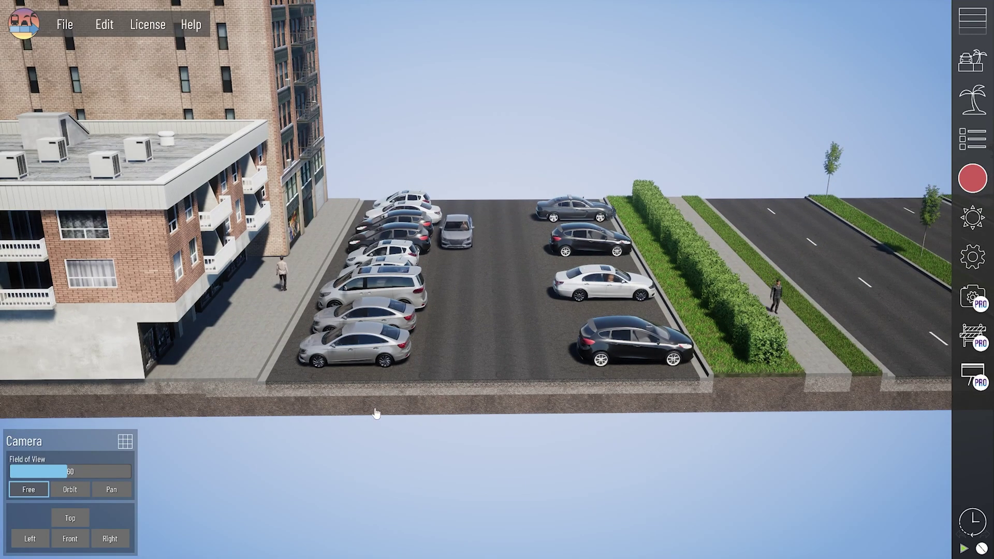
Step: Open the properties of the parking section beside the buildings
{"action": "left_click", "coordinate": [345, 406]}
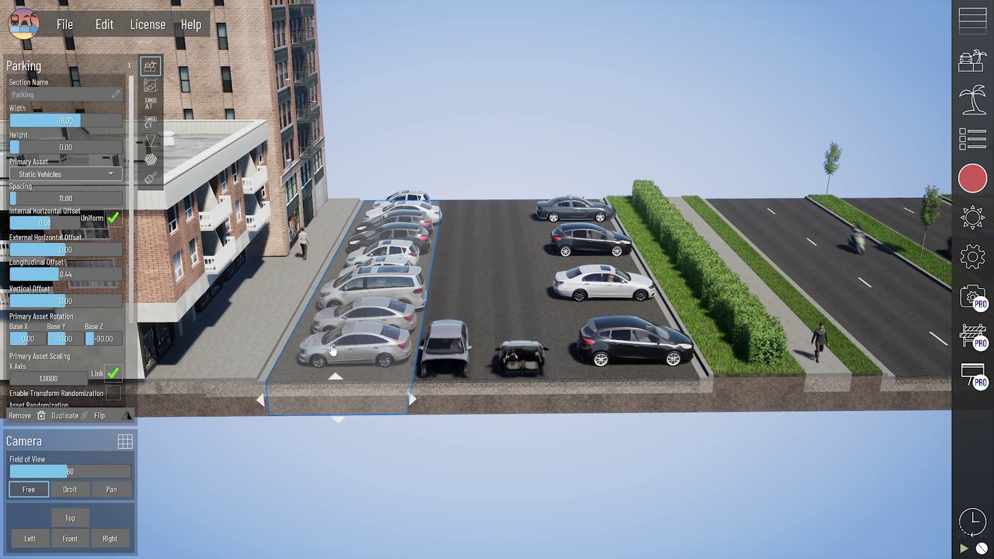
{"action": "left_click", "coordinate": [443, 270]}
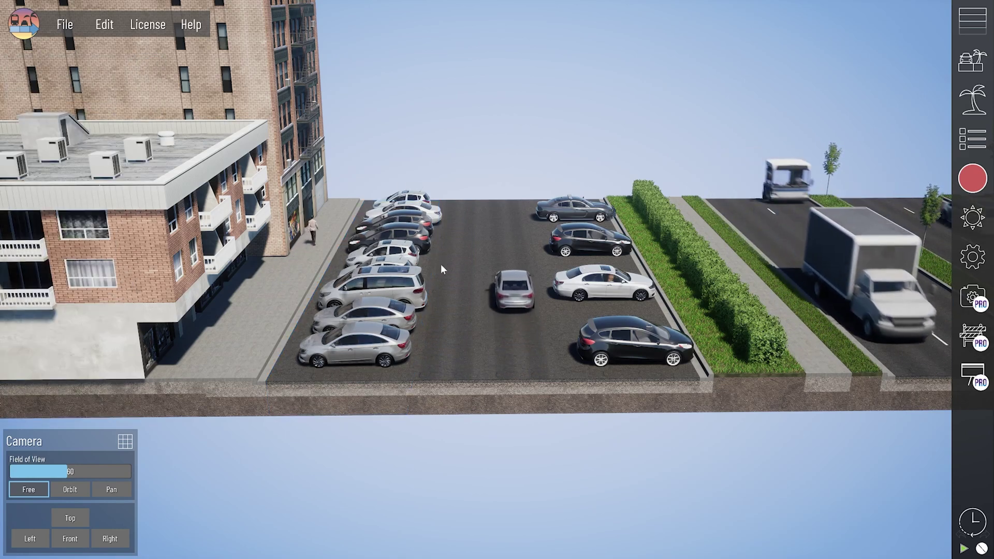
{"action": "middle_click_drag", "start_coordinate": [254, 318], "coordinate": [336, 317]}
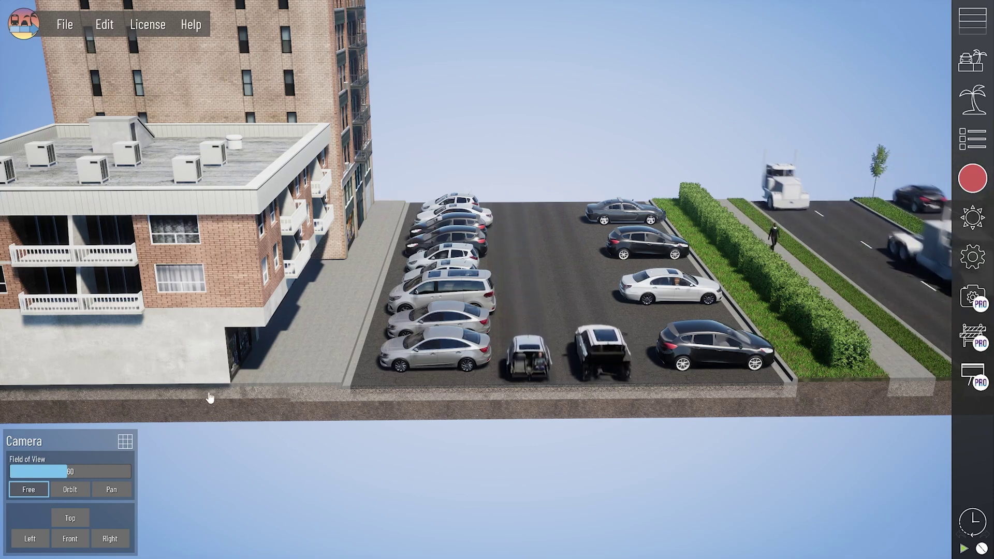
{"action": "left_click", "coordinate": [460, 409]}
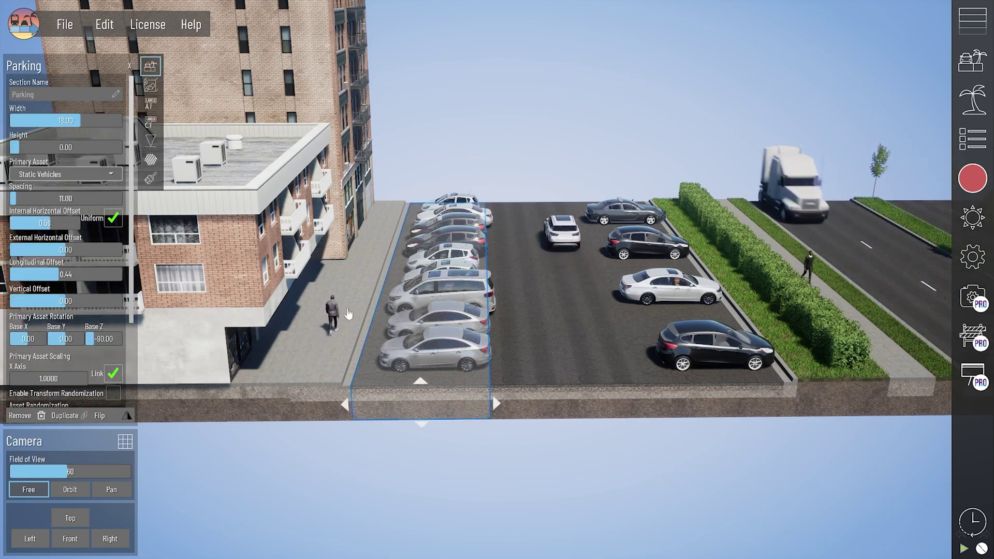
Step: Remove the buildings, sidewalk and outer parking row, along with the curb and gutter at the outer edge of the slow lanes
{"action": "middle_click_drag", "start_coordinate": [370, 240], "coordinate": [468, 244]}
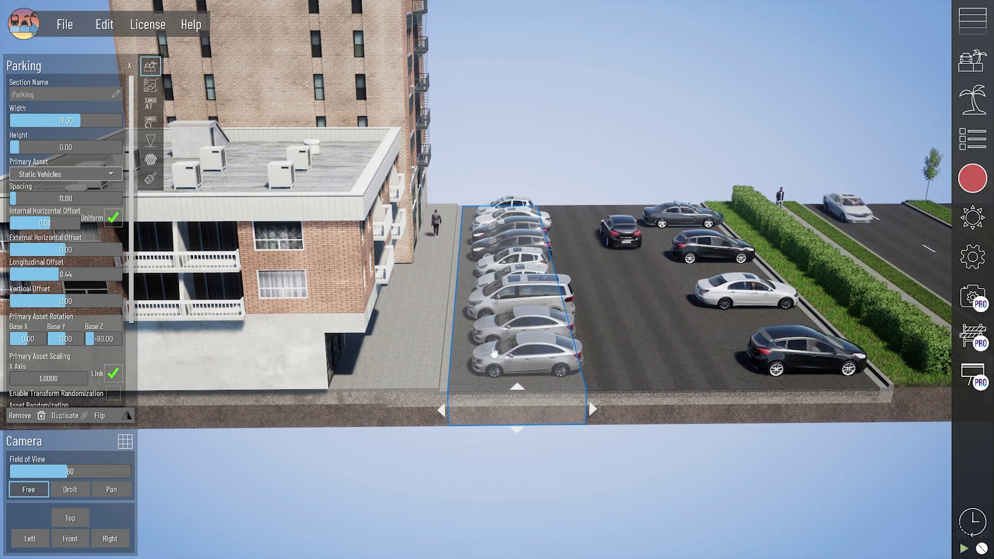
{"action": "middle_click_drag", "start_coordinate": [434, 407], "coordinate": [409, 415]}
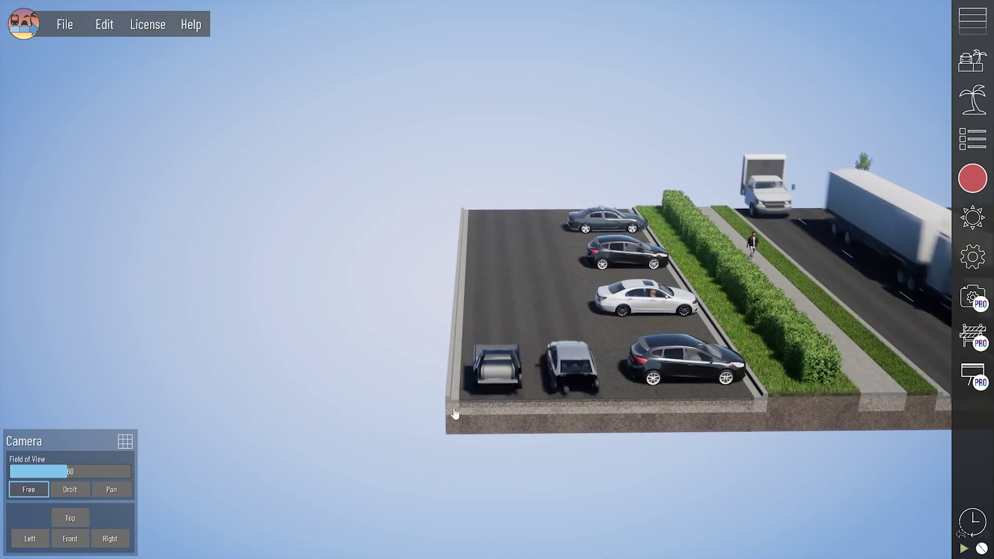
{"action": "left_click", "coordinate": [450, 414]}
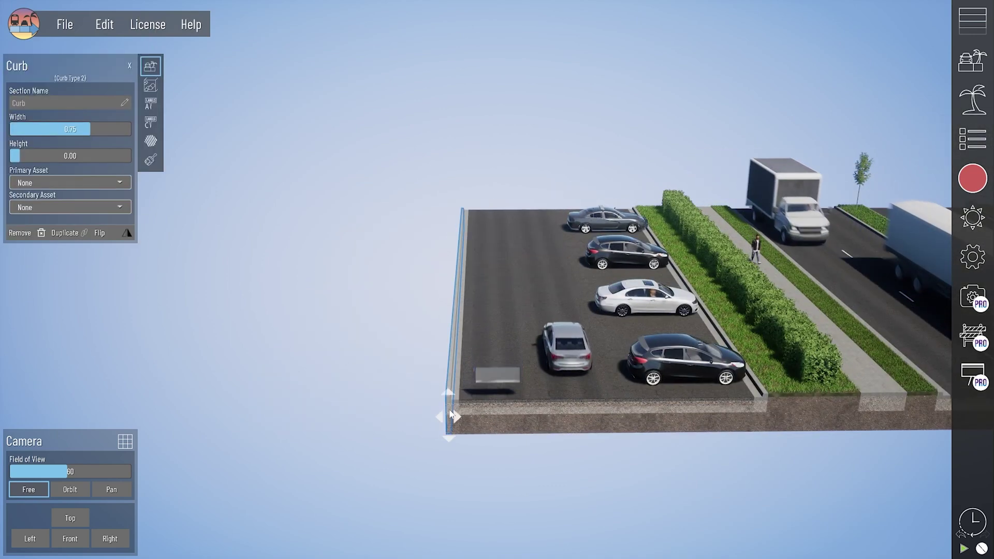
{"action": "key", "text": "Delete"}
{"action": "left_click", "coordinate": [450, 414]}
{"action": "key", "text": "Delete"}
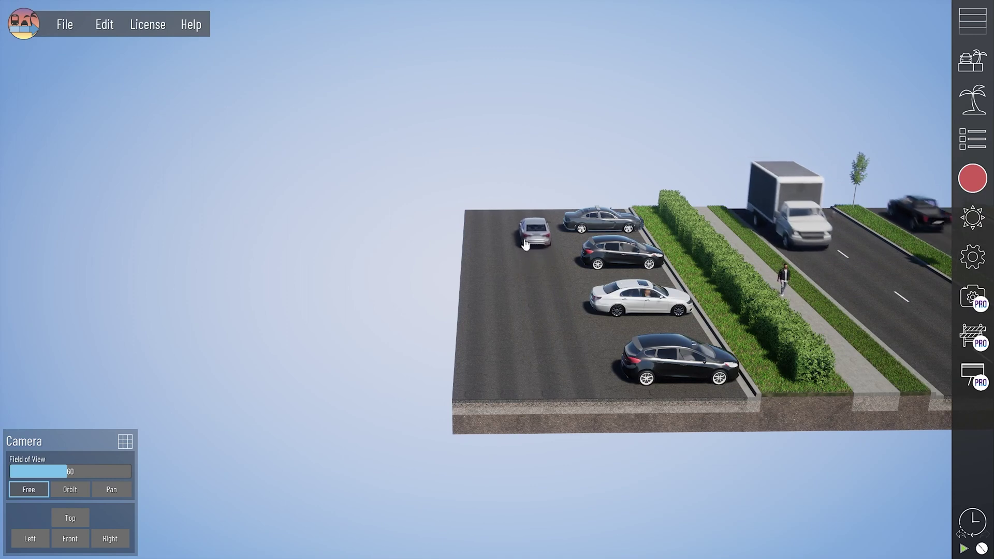
Step: Add a Shoulder section along the outer edge of the slow lanes and set its width to 10
{"action": "middle_click_drag", "start_coordinate": [539, 331], "coordinate": [544, 299]}
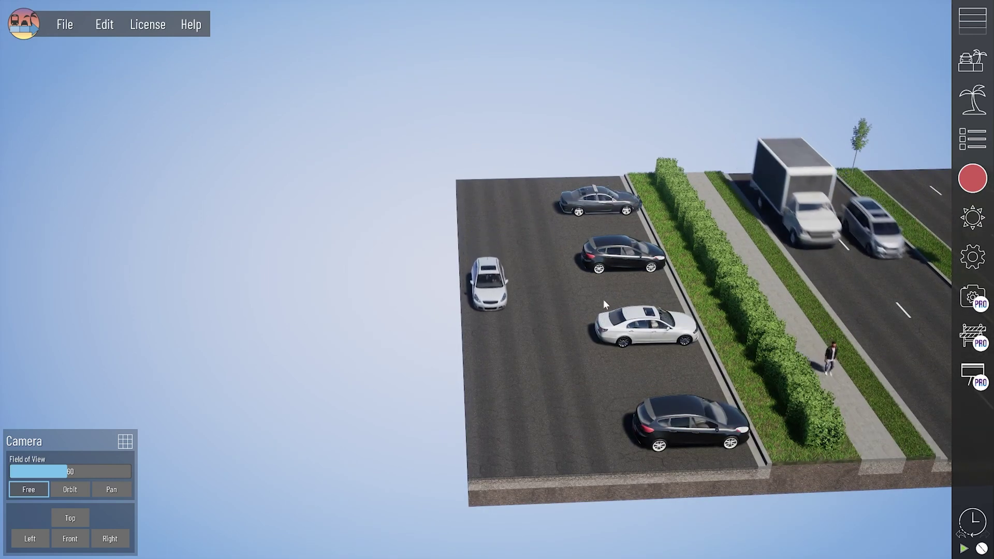
{"action": "middle_click_drag", "start_coordinate": [687, 340], "coordinate": [747, 344]}
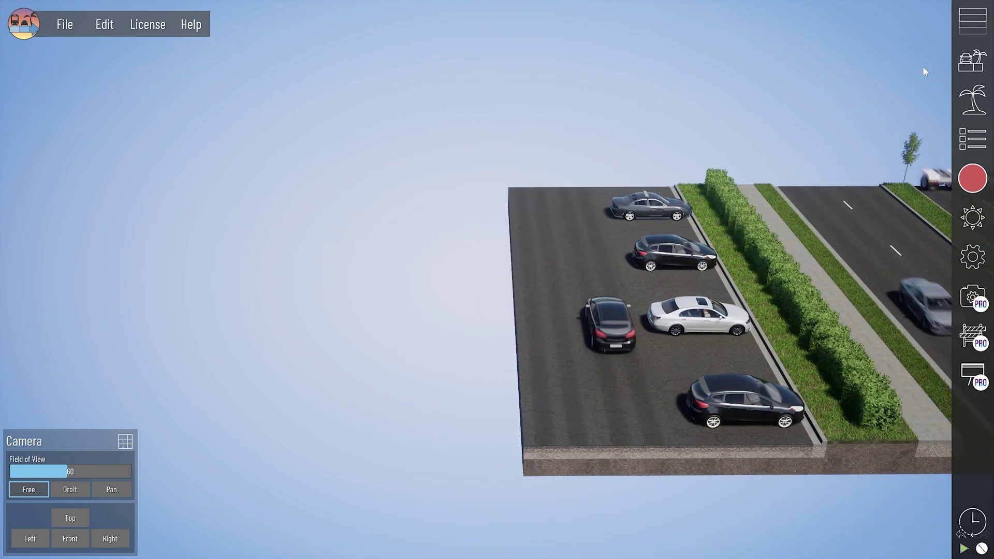
{"action": "left_click", "coordinate": [971, 21]}
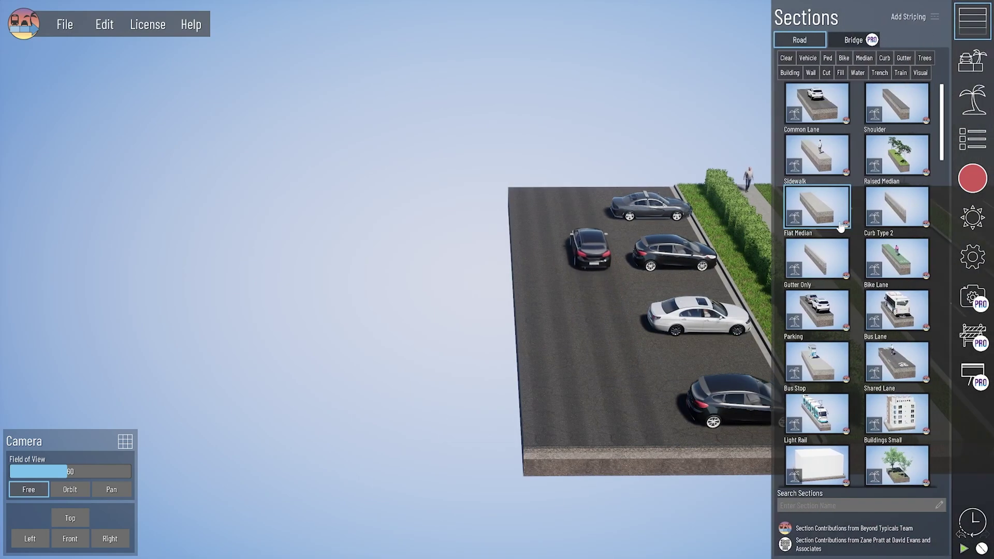
{"action": "left_click_drag", "start_coordinate": [899, 110], "coordinate": [495, 358]}
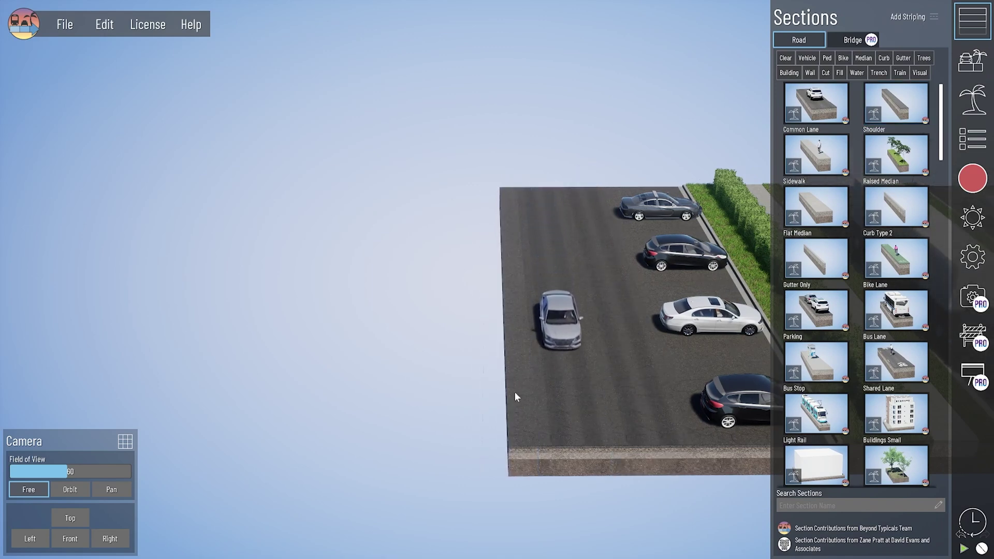
{"action": "left_click", "coordinate": [524, 458]}
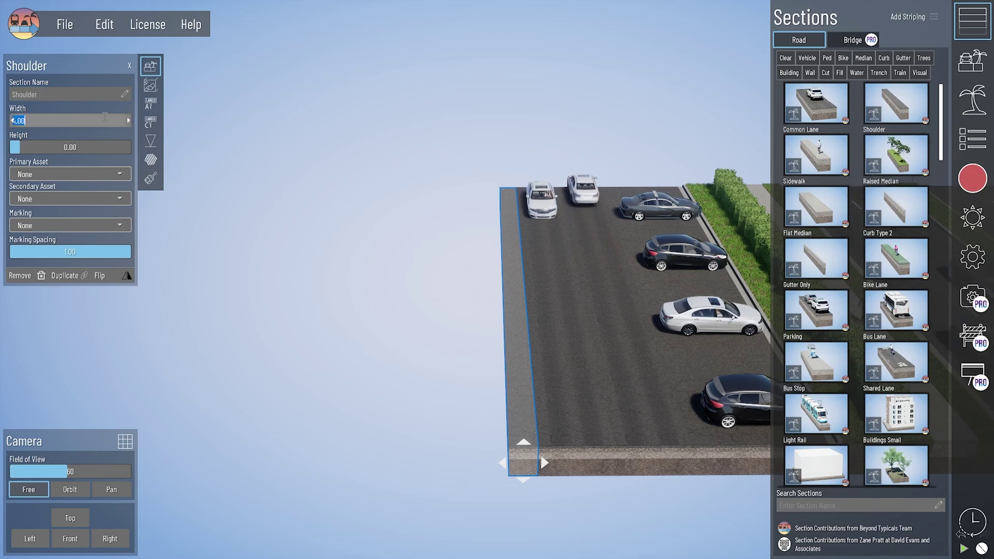
{"action": "key", "text": "Return"}
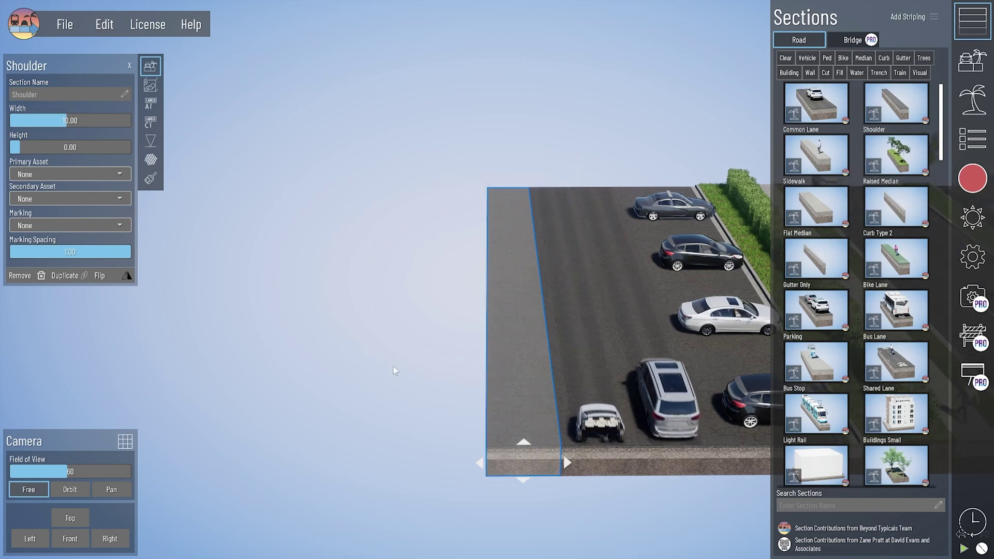
Step: Duplicate the 10-wide shoulder five times to form a broad paved area beside the slow lanes
{"action": "middle_click_drag", "start_coordinate": [493, 405], "coordinate": [460, 415]}
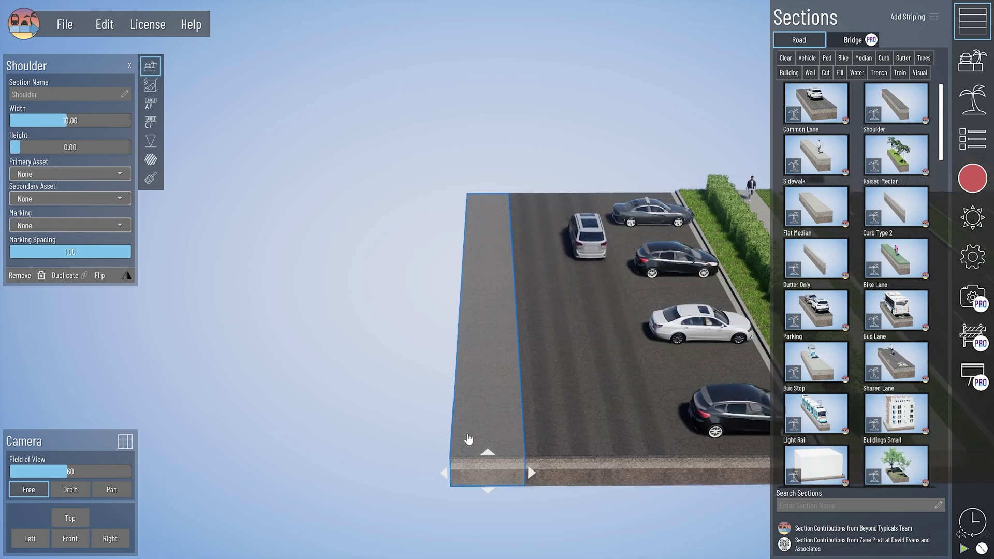
{"action": "key", "text": "ctrl+d"}
{"action": "key", "text": "ctrl+d"}
{"action": "key", "text": "ctrl+d"}
{"action": "key", "text": "ctrl+d"}
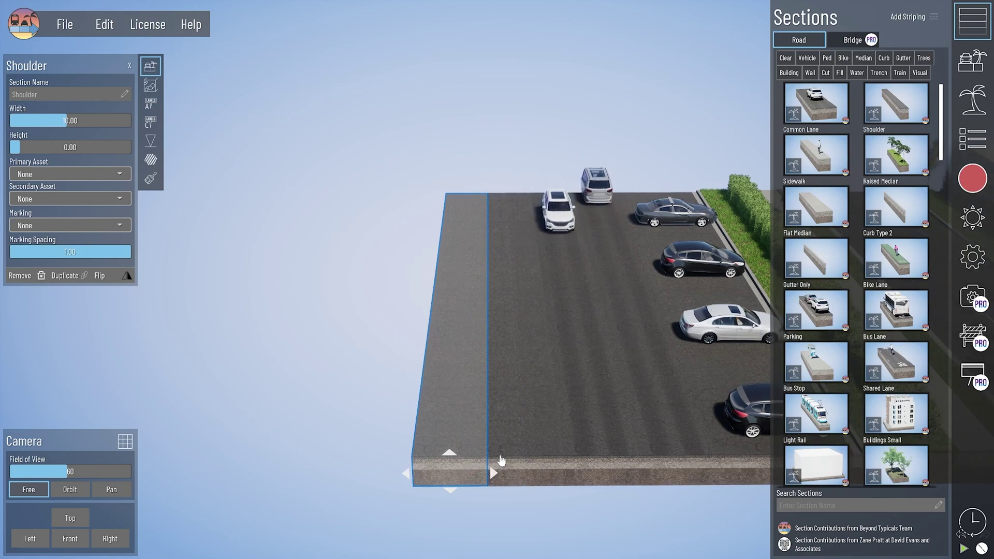
{"action": "key", "text": "ctrl+d"}
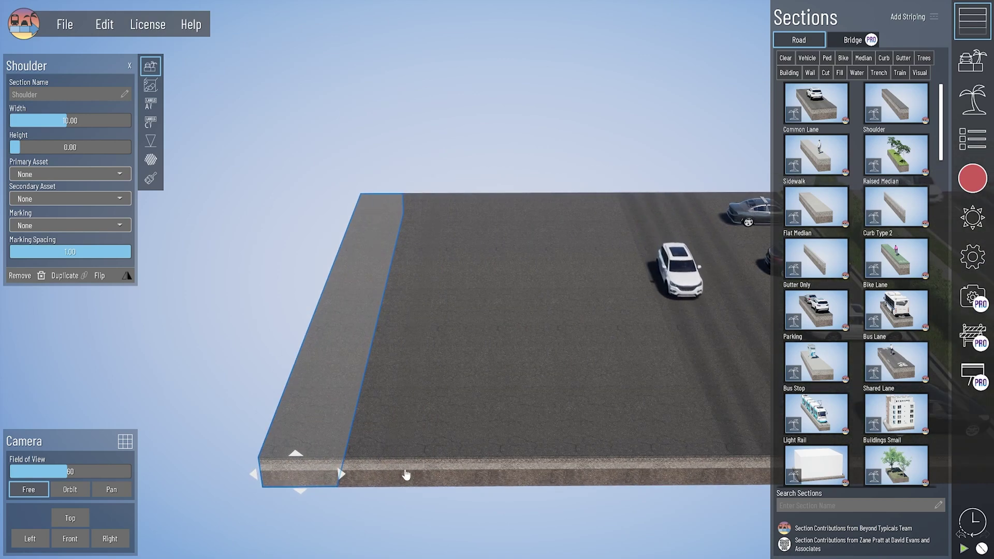
Step: Check the individual shoulder strips that make up the paved area, from the outer side toward the slow lanes
{"action": "left_click", "coordinate": [406, 476]}
{"action": "left_click", "coordinate": [418, 474]}
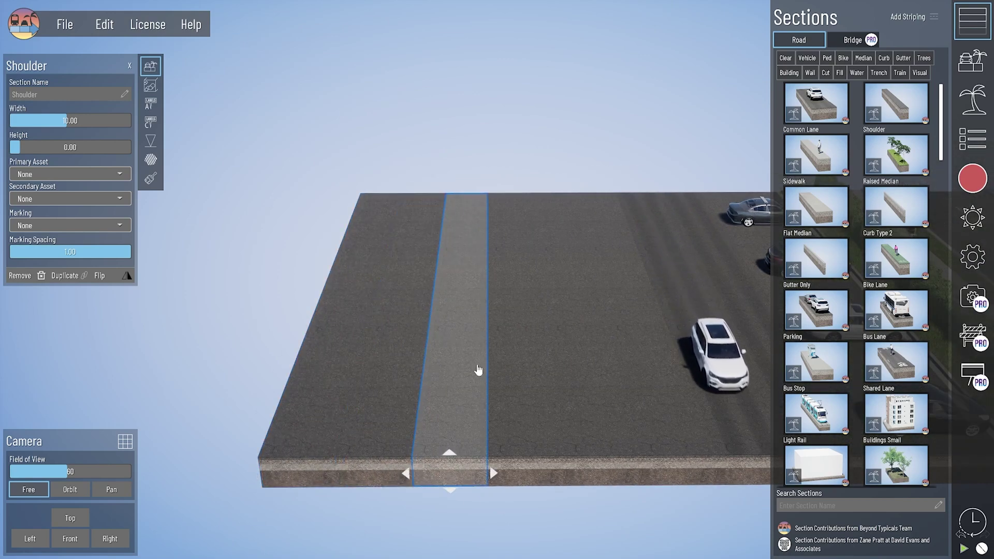
{"action": "right_click_drag", "start_coordinate": [525, 423], "coordinate": [486, 388]}
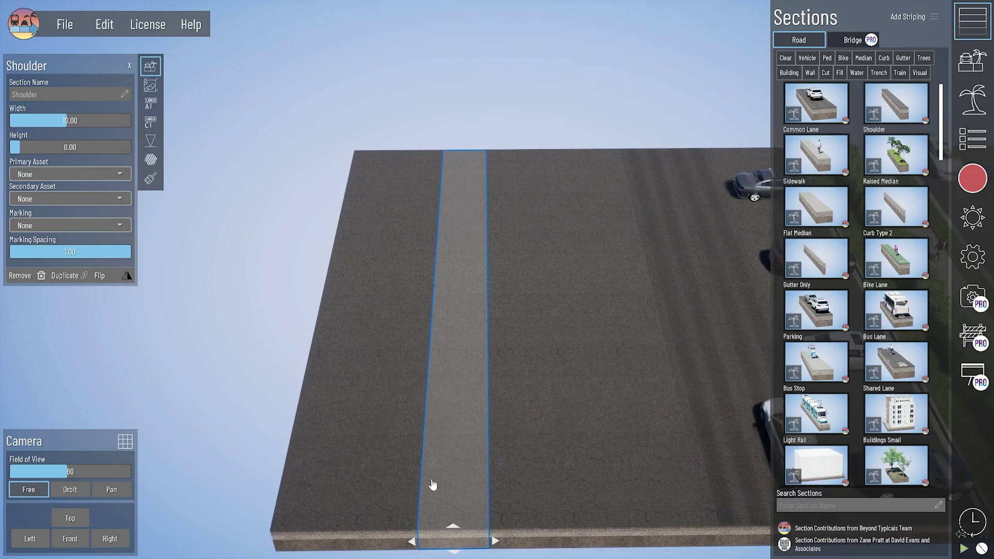
{"action": "right_click_drag", "start_coordinate": [541, 514], "coordinate": [525, 494]}
{"action": "left_click", "coordinate": [526, 493]}
{"action": "left_click", "coordinate": [613, 477]}
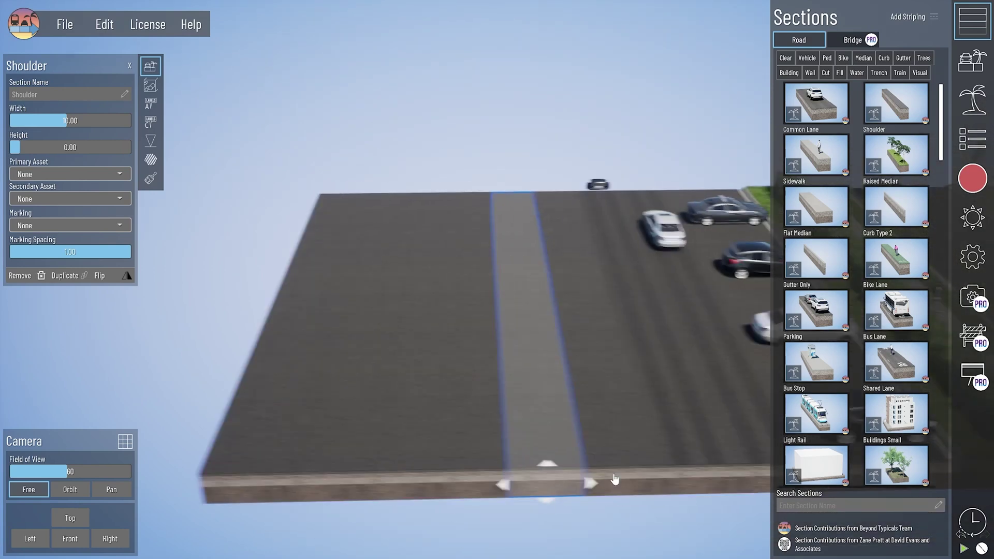
{"action": "left_click", "coordinate": [605, 482]}
{"action": "scroll", "coordinate": [567, 360], "scroll_direction": "up", "scroll_amount": 2}
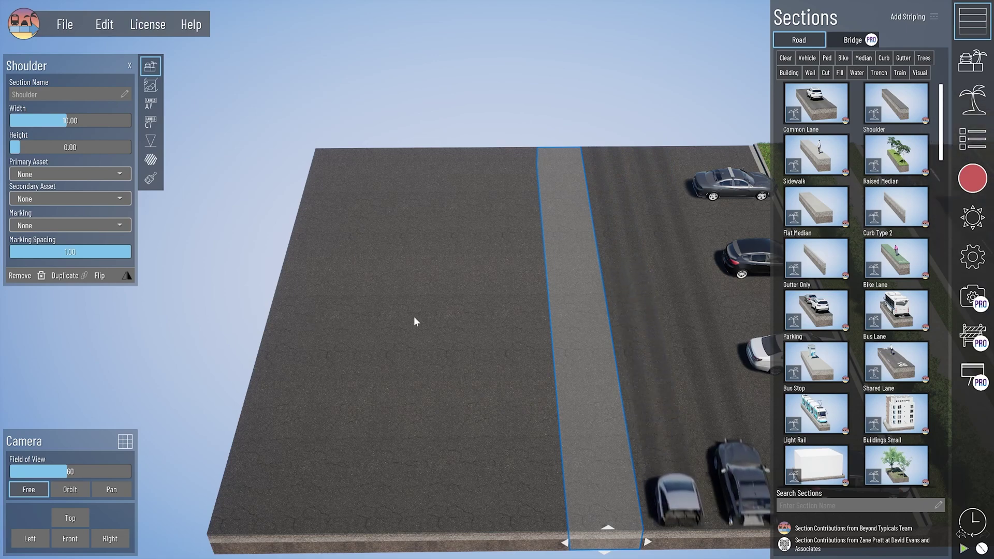
{"action": "middle_click_drag", "start_coordinate": [495, 420], "coordinate": [501, 333]}
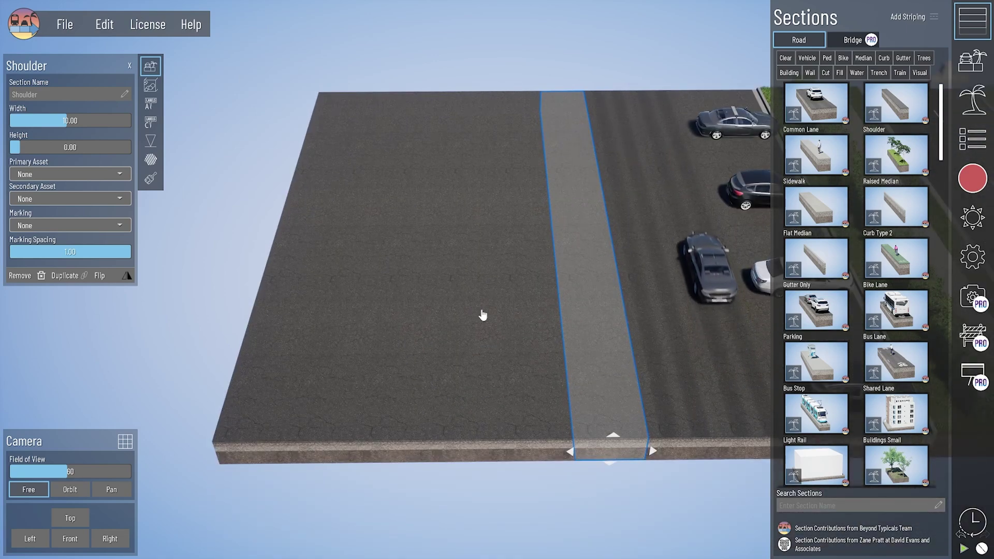
{"action": "left_click", "coordinate": [577, 56]}
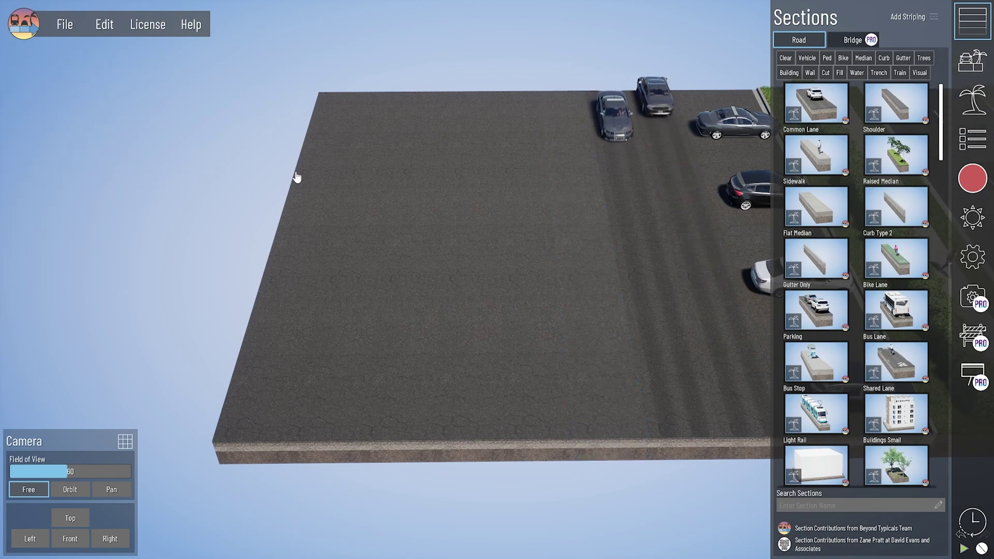
Step: Search the asset library for "stripe" and place a Stripe Long decal near the front end of the outermost shoulder
{"action": "left_click_drag", "start_coordinate": [560, 153], "coordinate": [548, 182]}
{"action": "left_click", "coordinate": [843, 506]}
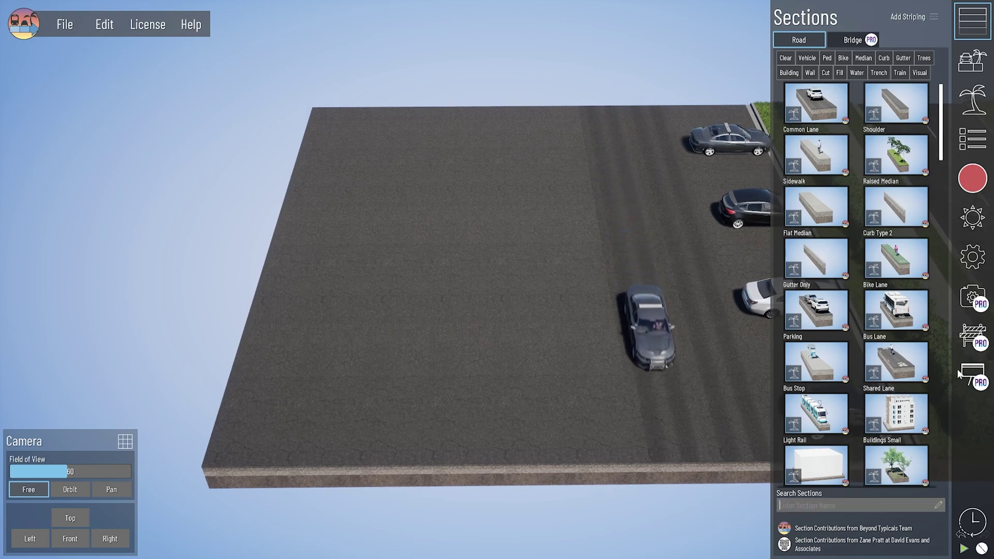
{"action": "left_click", "coordinate": [974, 99]}
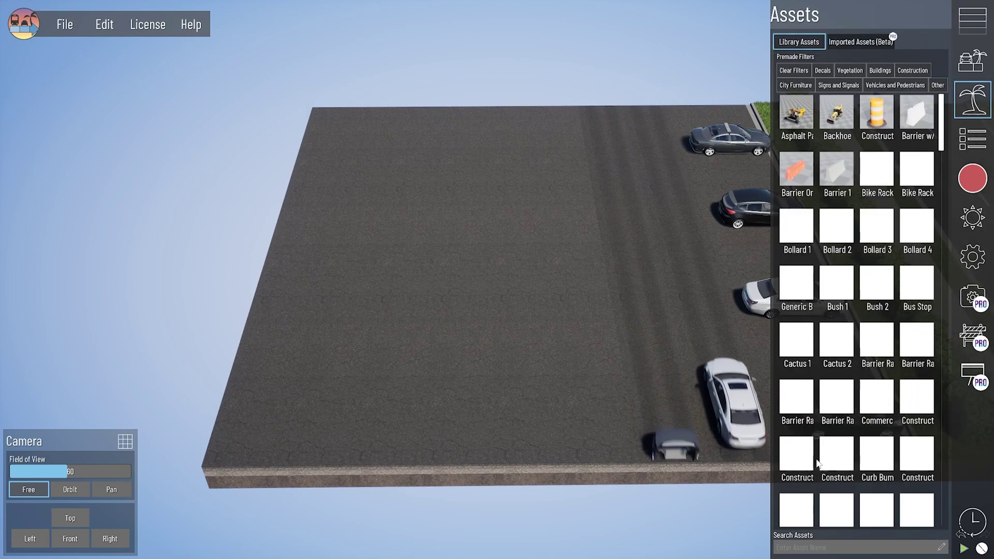
{"action": "left_click", "coordinate": [810, 550]}
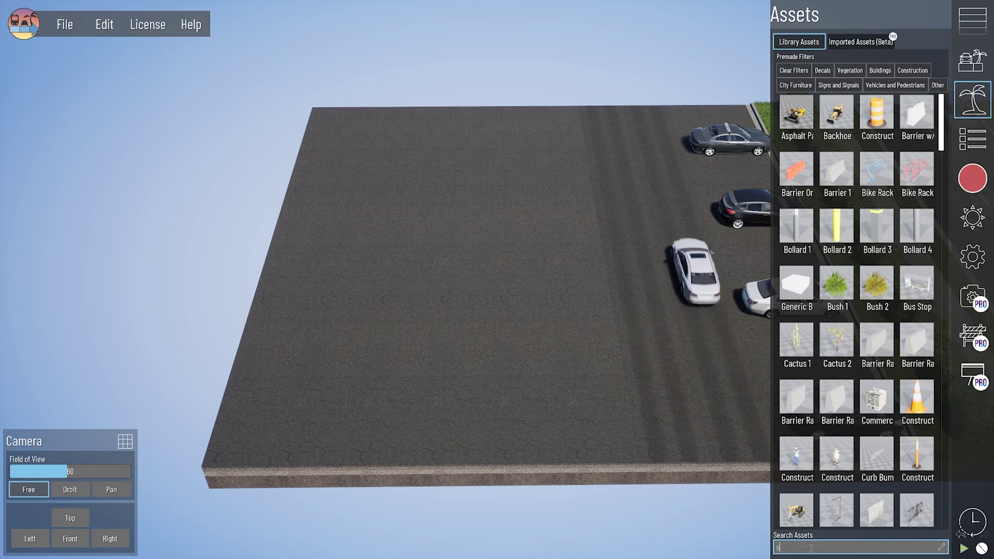
{"action": "type", "text": "stripe"}
{"action": "key", "text": "Return"}
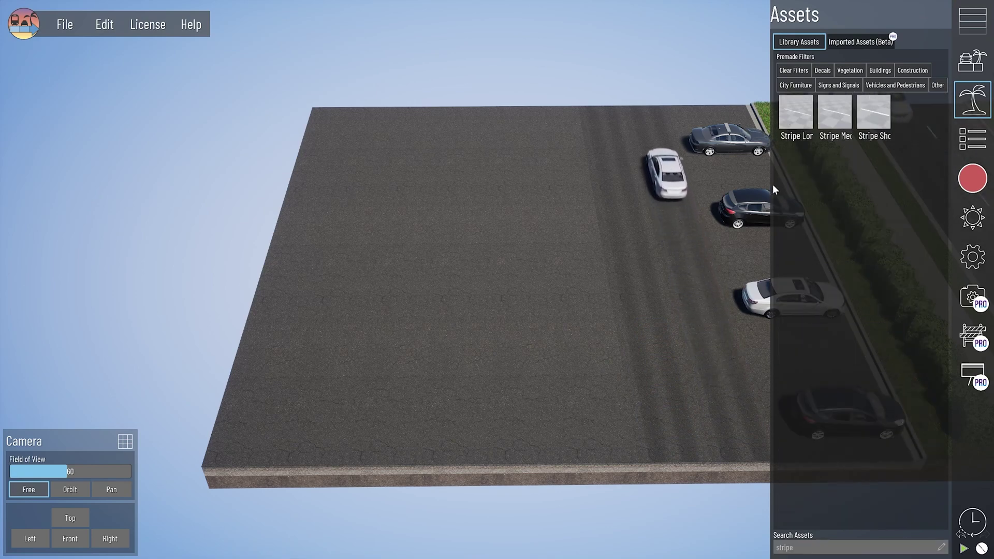
{"action": "left_click_drag", "start_coordinate": [660, 226], "coordinate": [301, 447]}
{"action": "left_click", "coordinate": [301, 445]}
{"action": "right_click_drag", "start_coordinate": [300, 446], "coordinate": [290, 457]}
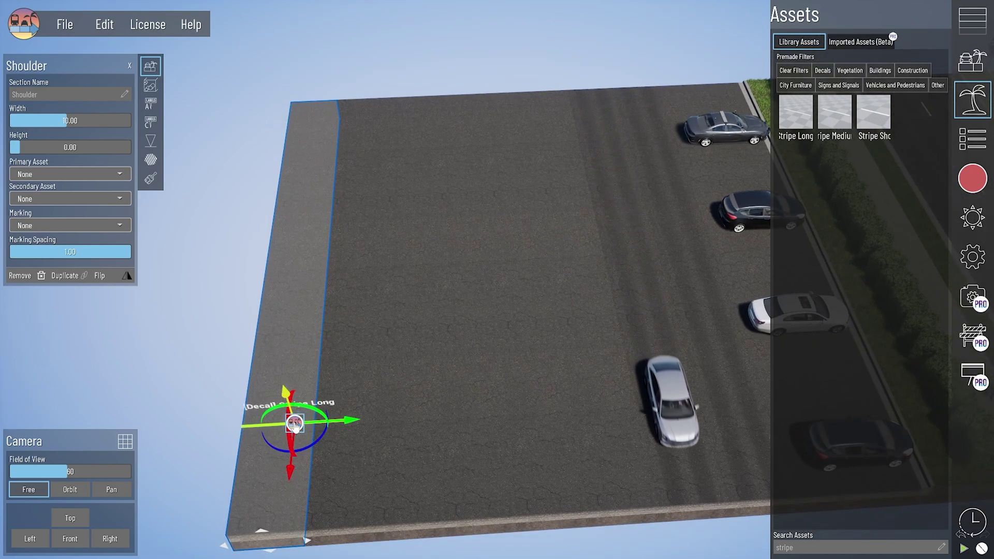
Step: Open the placed Stripe Long decal's individual asset settings and turn off its uniform scaling
{"action": "left_click", "coordinate": [151, 144]}
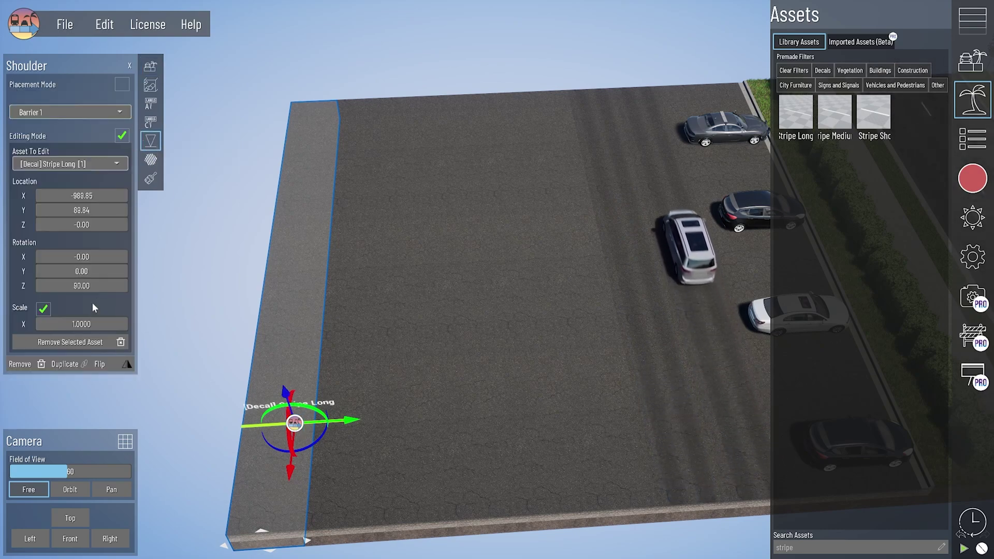
{"action": "left_click", "coordinate": [43, 310]}
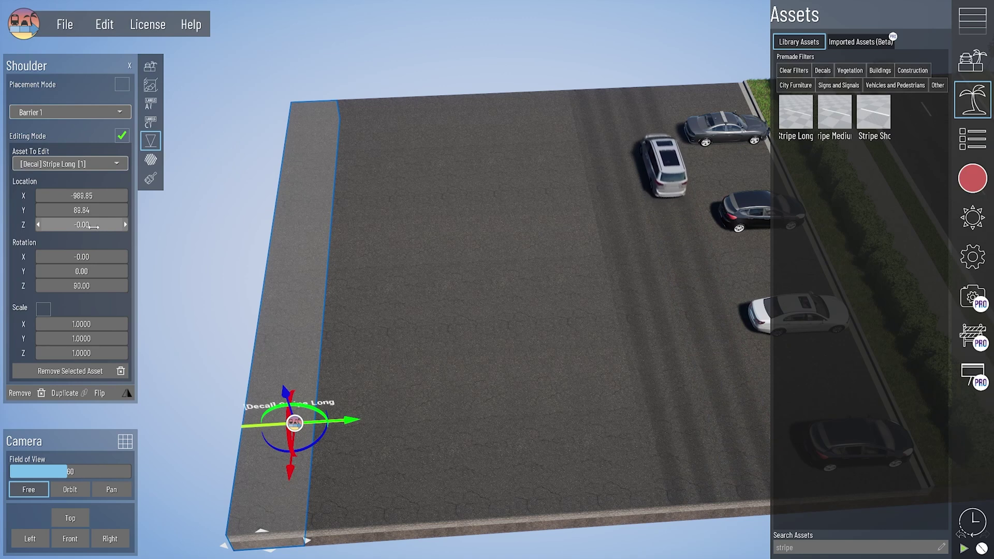
{"action": "mouse_move", "coordinate": [81, 339]}
{"action": "left_mouse_down"}
{"action": "mouse_move", "coordinate": [104, 339]}
{"action": "mouse_move", "coordinate": [77, 338]}
{"action": "left_mouse_up"}
{"action": "left_click", "coordinate": [76, 339]}
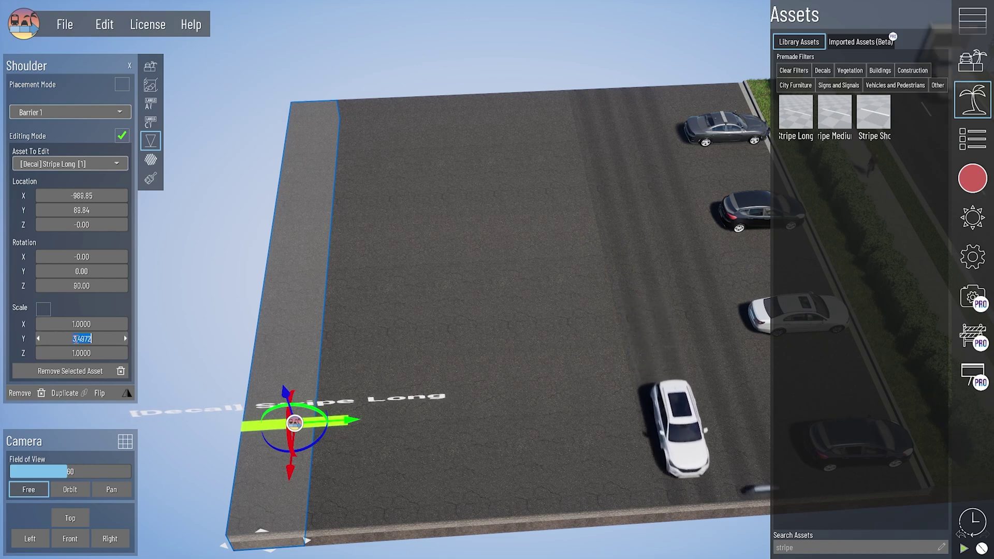
{"action": "type", "text": "1"}
{"action": "key", "text": "Return"}
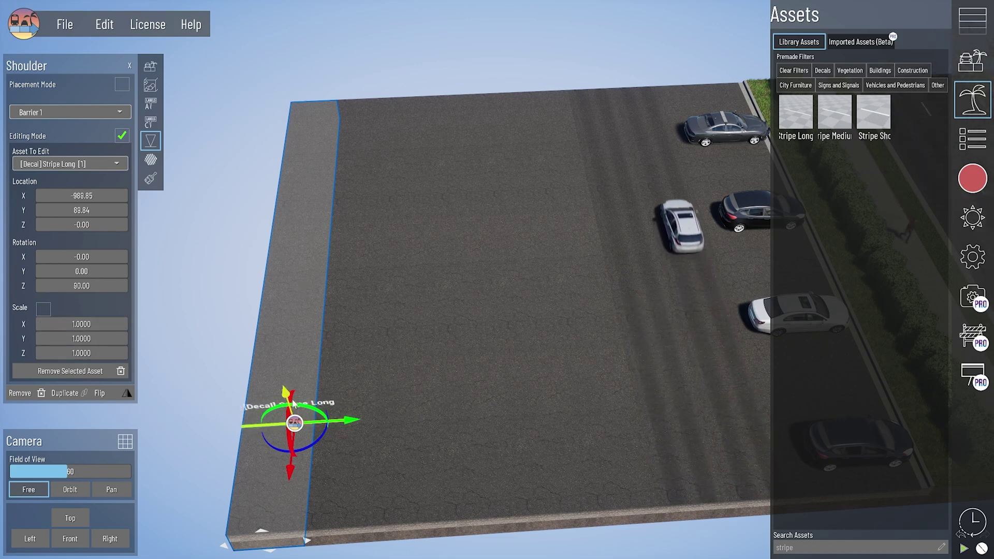
Step: Scale the Stripe Long decal to 3.7 along X and move it across the shoulders to Y location 772.76
{"action": "left_click_drag", "start_coordinate": [64, 325], "coordinate": [67, 324]}
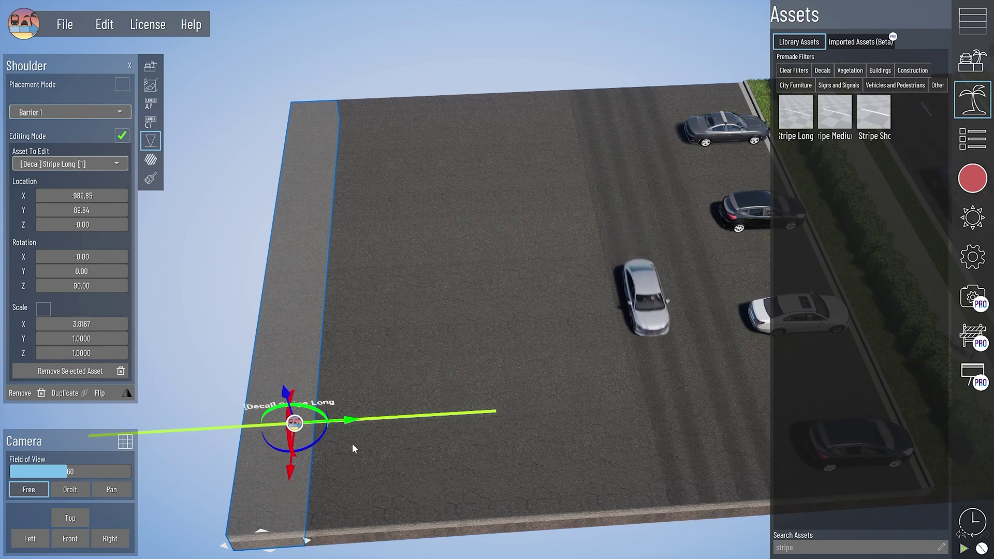
{"action": "left_click_drag", "start_coordinate": [350, 425], "coordinate": [491, 446]}
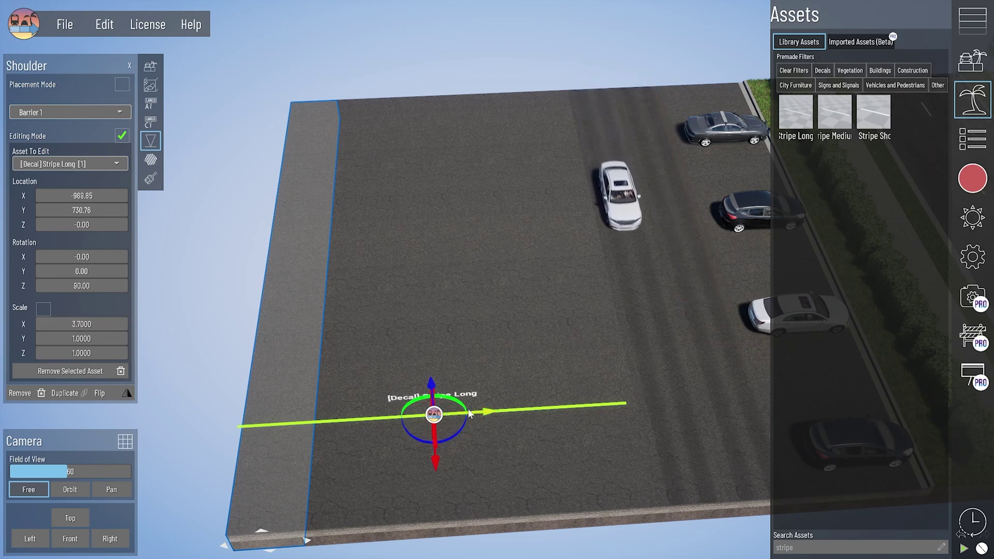
{"action": "left_click_drag", "start_coordinate": [489, 413], "coordinate": [499, 419]}
Step: Place a second Stripe Long decal near the far end of the outermost shoulder, scaled to 3.7 along X and moved to Y location 760.07
{"action": "right_click_drag", "start_coordinate": [682, 446], "coordinate": [633, 409]}
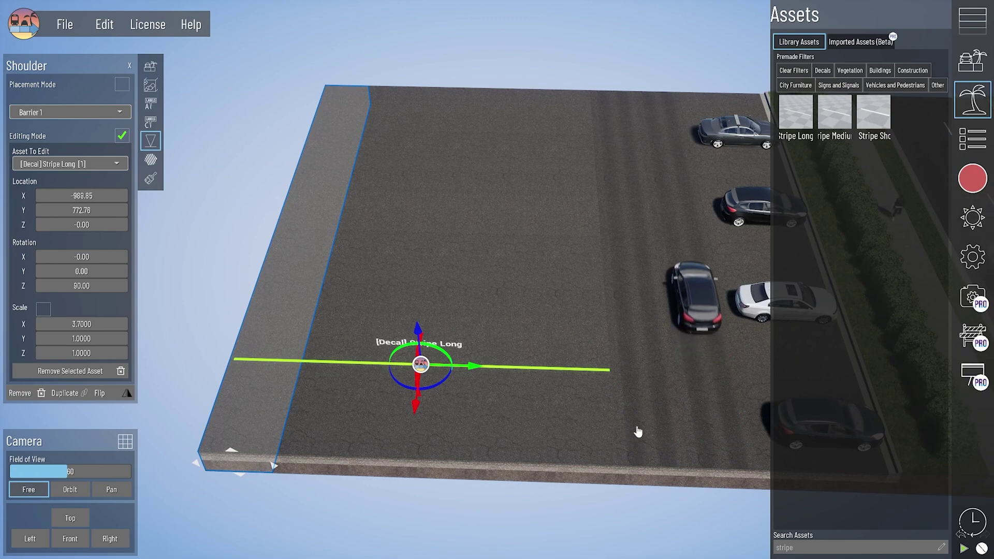
{"action": "middle_click_drag", "start_coordinate": [638, 432], "coordinate": [647, 454]}
{"action": "right_click_drag", "start_coordinate": [635, 479], "coordinate": [644, 473]}
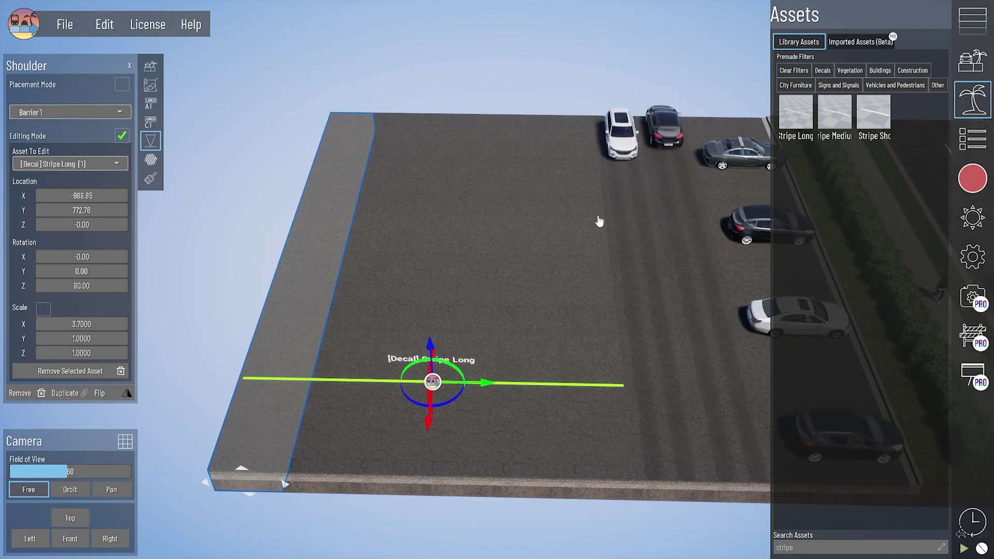
{"action": "right_click_drag", "start_coordinate": [398, 405], "coordinate": [406, 410]}
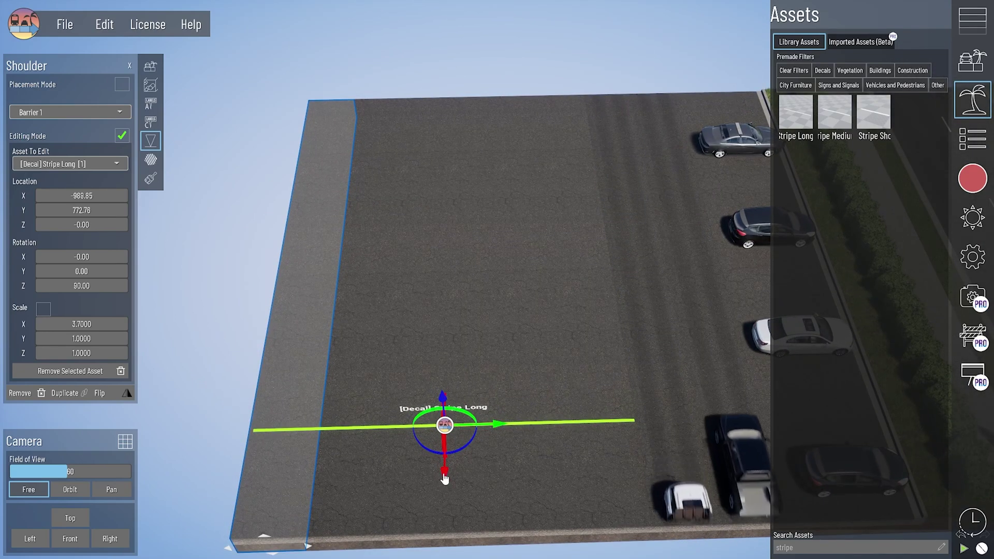
{"action": "left_click_drag", "start_coordinate": [444, 482], "coordinate": [445, 472]}
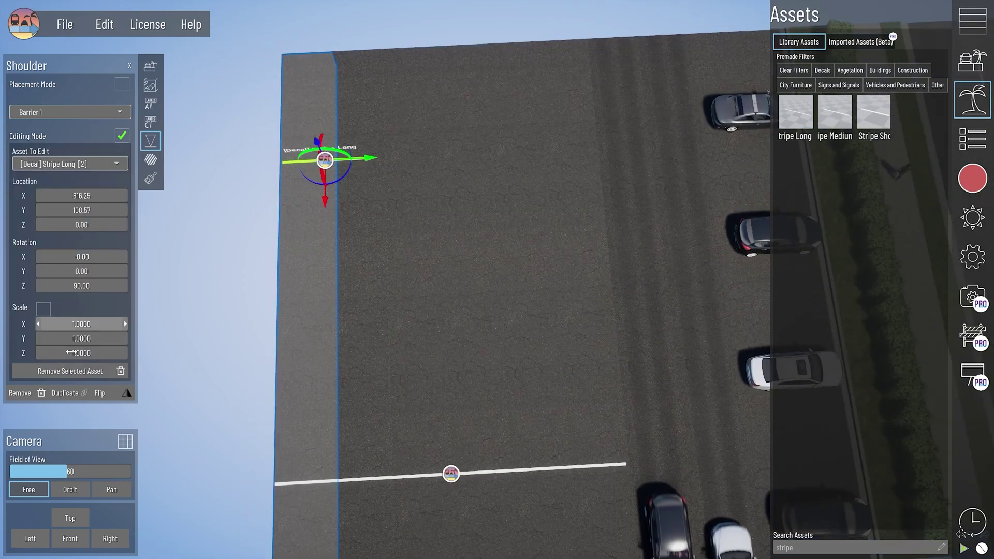
{"action": "left_click_drag", "start_coordinate": [357, 174], "coordinate": [466, 169]}
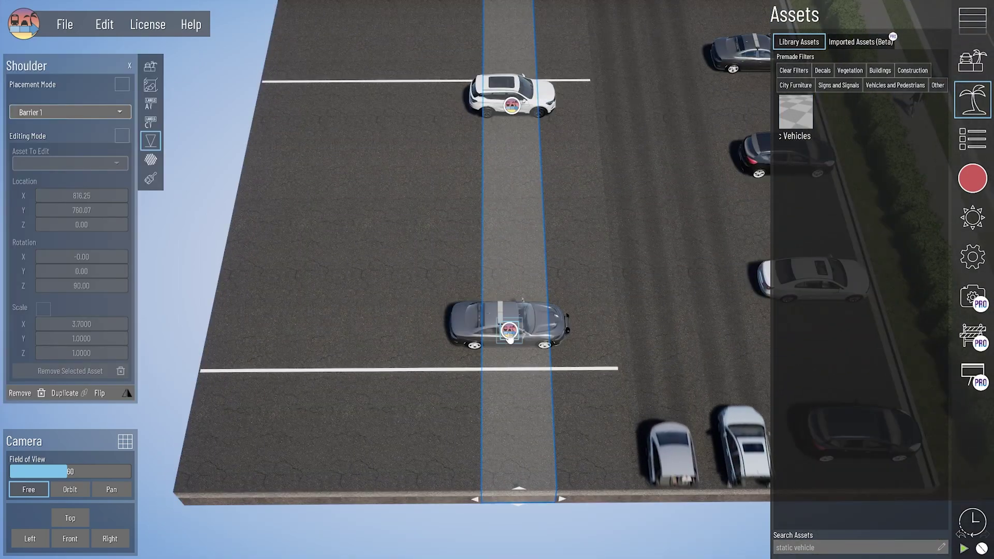
Step: Turn the near static vehicle to a Z rotation of 180 and move it to Y location 5.71, just inside the near stripe
{"action": "left_click", "coordinate": [504, 309]}
{"action": "left_click_drag", "start_coordinate": [530, 352], "coordinate": [451, 380]}
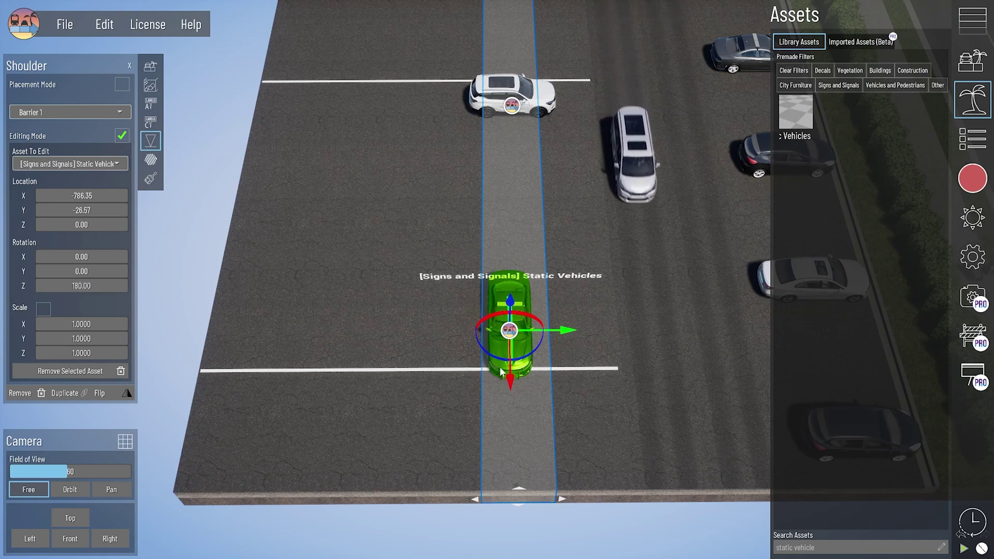
{"action": "left_click_drag", "start_coordinate": [567, 331], "coordinate": [574, 331]}
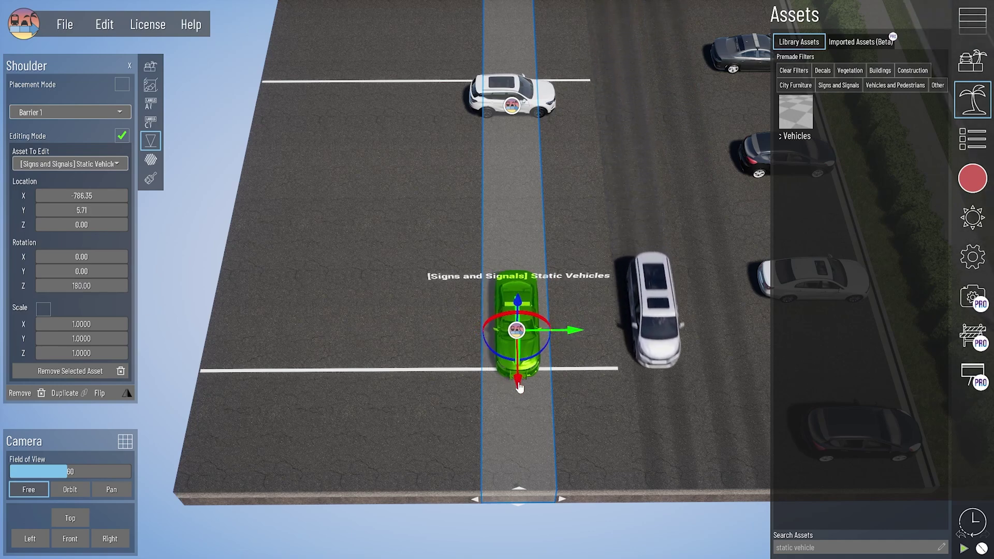
{"action": "left_click_drag", "start_coordinate": [525, 374], "coordinate": [529, 365]}
Step: Set the far static vehicle's Z rotation to 0 and move it to X location 488.40, just inside the far stripe
{"action": "right_click_drag", "start_coordinate": [528, 365], "coordinate": [527, 389]}
{"action": "middle_click_drag", "start_coordinate": [519, 259], "coordinate": [518, 335]}
{"action": "left_click", "coordinate": [517, 149]}
{"action": "left_click", "coordinate": [82, 285]}
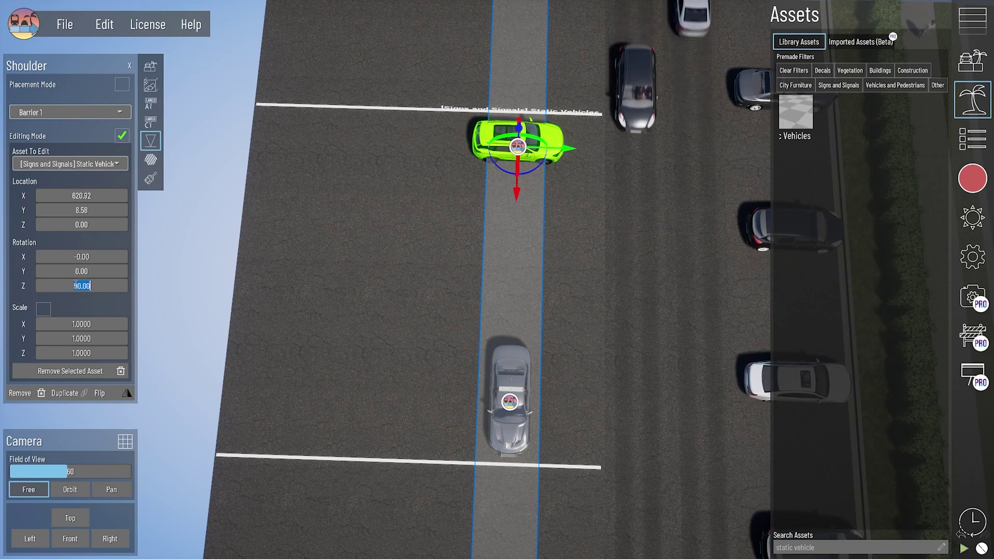
{"action": "type", "text": "0"}
{"action": "key", "text": "Return"}
{"action": "left_click_drag", "start_coordinate": [517, 194], "coordinate": [516, 211]}
{"action": "right_click_drag", "start_coordinate": [510, 316], "coordinate": [487, 310]}
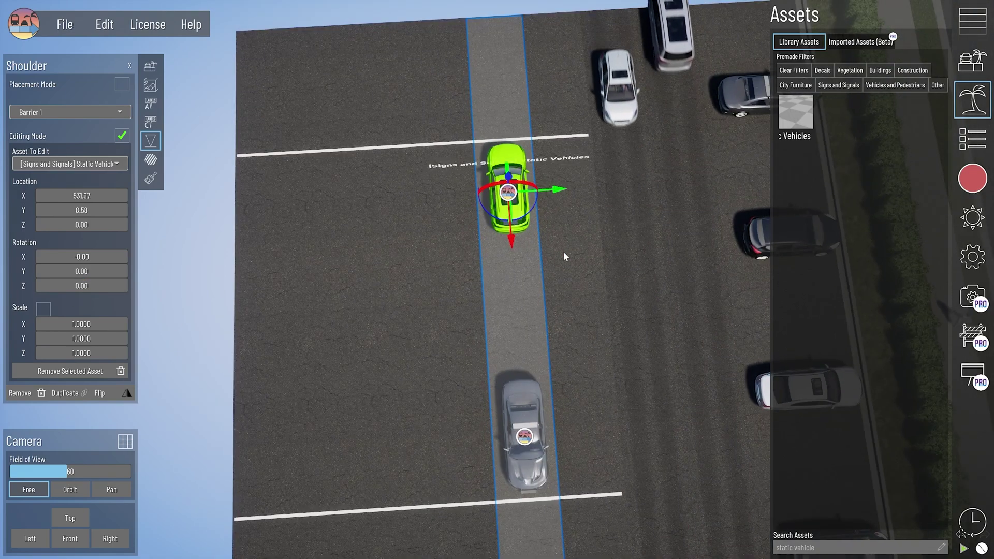
{"action": "right_click_drag", "start_coordinate": [524, 324], "coordinate": [520, 358]}
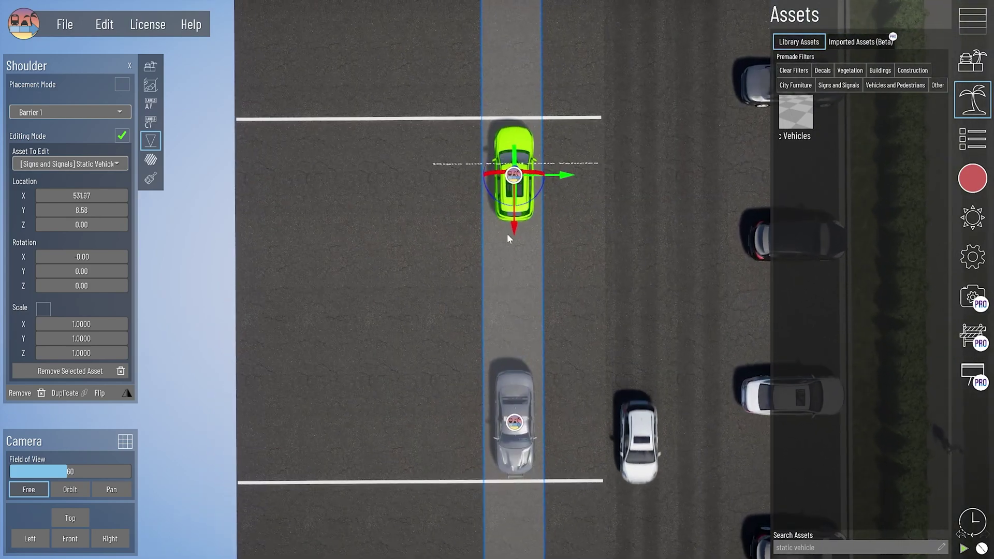
{"action": "left_click_drag", "start_coordinate": [516, 235], "coordinate": [516, 238]}
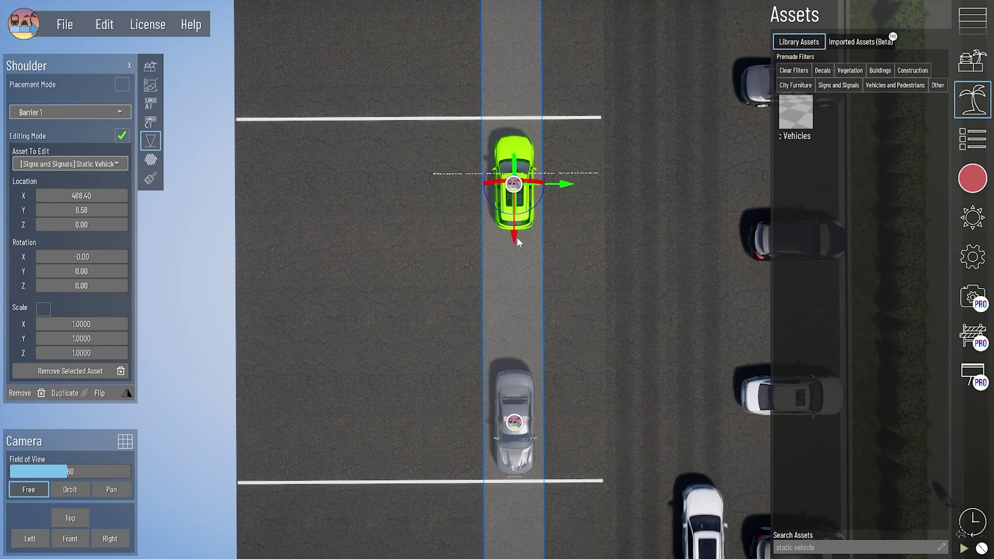
Step: Select the far Stripe Long decal on the outermost shoulder and move it to X location 765.06
{"action": "left_click", "coordinate": [288, 139]}
{"action": "left_click", "coordinate": [421, 119]}
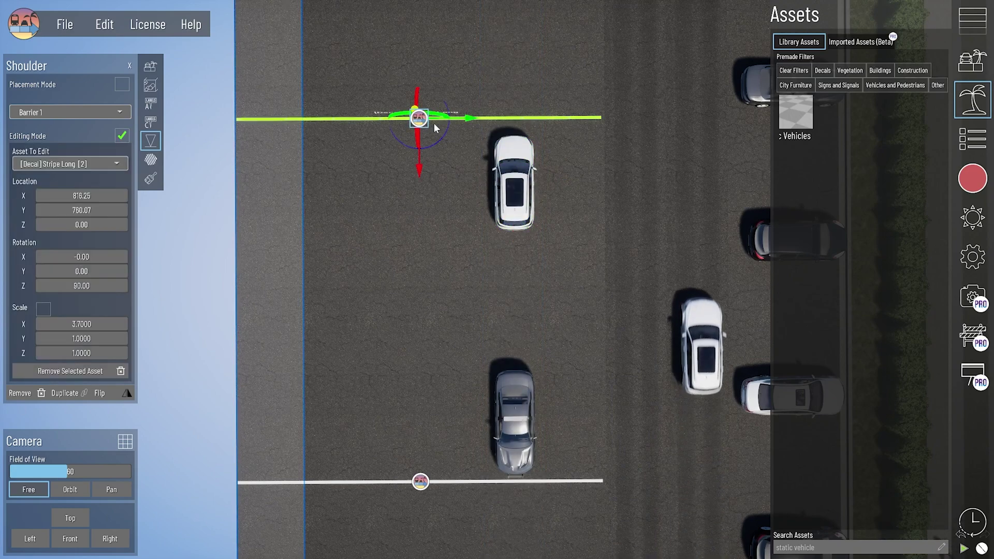
{"action": "left_click_drag", "start_coordinate": [419, 172], "coordinate": [421, 184]}
{"action": "middle_click_drag", "start_coordinate": [476, 329], "coordinate": [478, 280]}
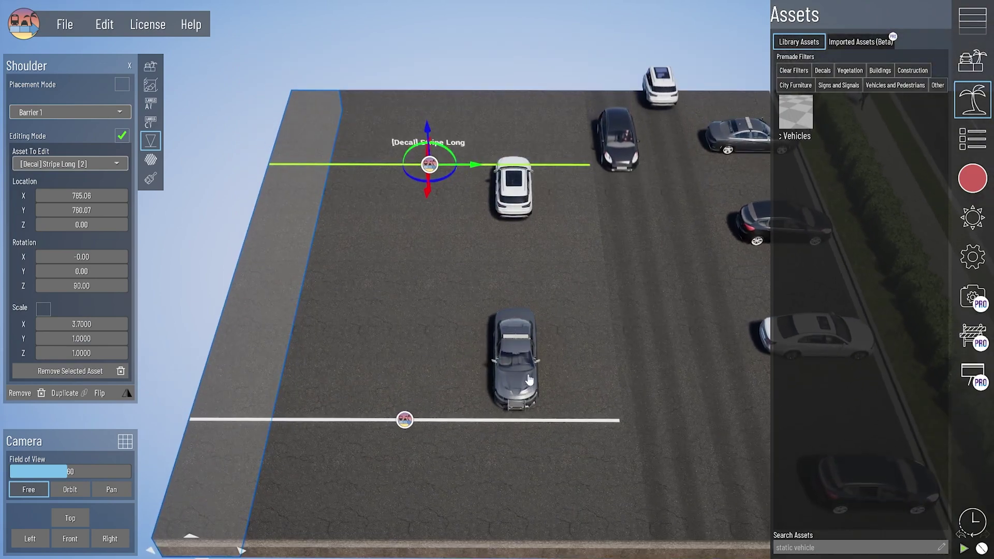
Step: Search the asset library for "long stripe"
{"action": "left_click", "coordinate": [522, 488]}
{"action": "middle_click_drag", "start_coordinate": [514, 479], "coordinate": [509, 461]}
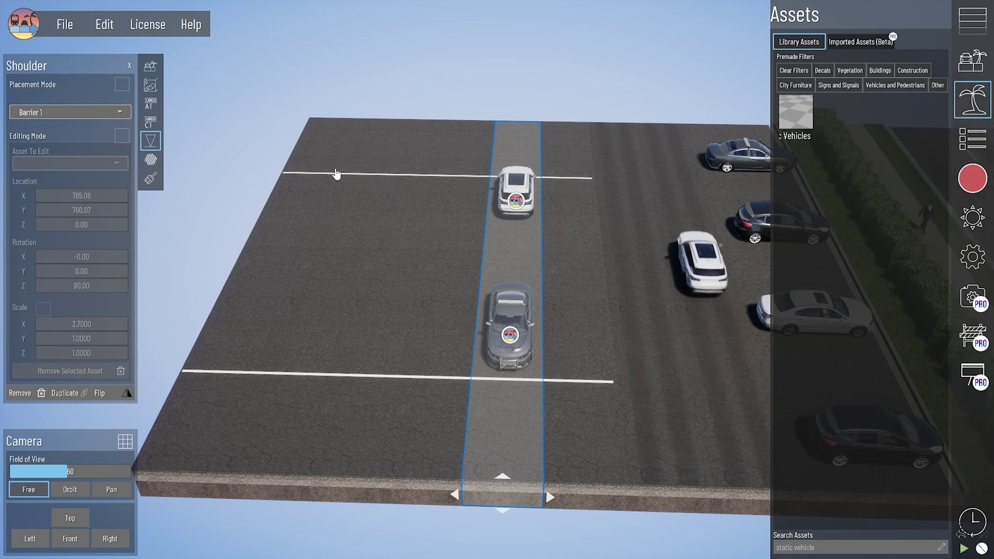
{"action": "middle_click_drag", "start_coordinate": [563, 416], "coordinate": [561, 445]}
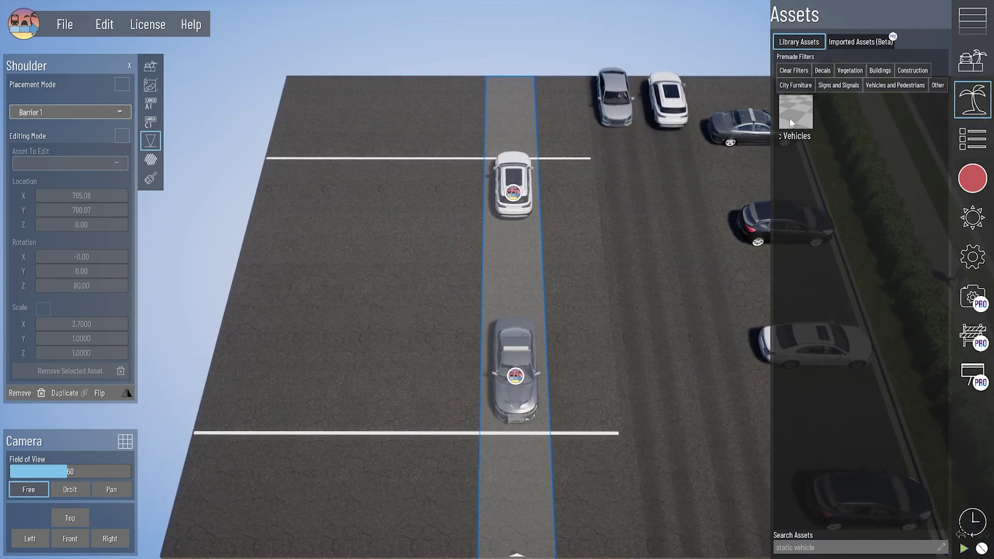
{"action": "left_click", "coordinate": [820, 550]}
{"action": "type", "text": "long stripe"}
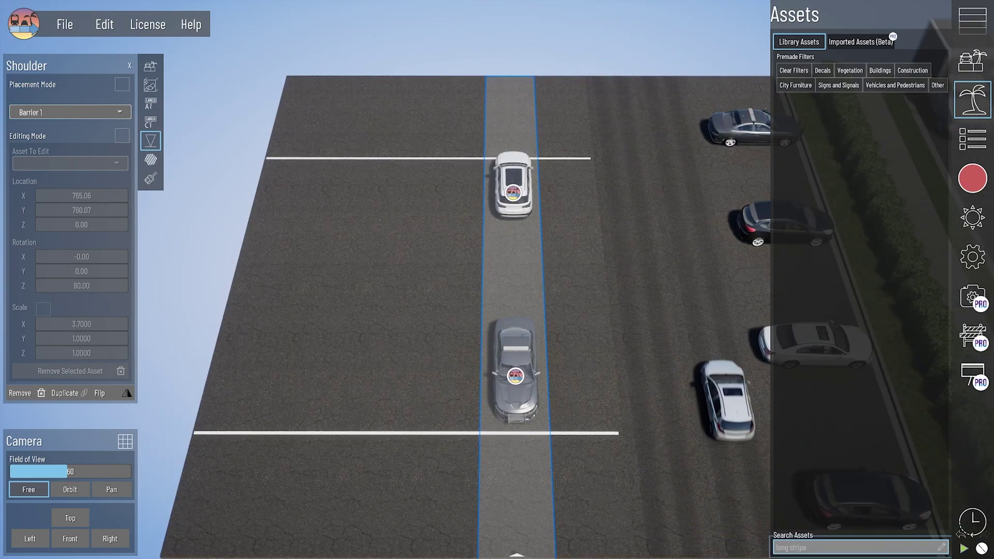
Step: Replace the asset library search term with "stripe"
{"action": "key", "text": "BackSpace"}
{"action": "key", "text": "BackSpace"}
{"action": "key", "text": "BackSpace"}
{"action": "key", "text": "BackSpace"}
{"action": "key", "text": "BackSpace"}
{"action": "key", "text": "BackSpace"}
{"action": "key", "text": "BackSpace"}
{"action": "key", "text": "BackSpace"}
{"action": "key", "text": "BackSpace"}
{"action": "key", "text": "BackSpace"}
{"action": "key", "text": "BackSpace"}
{"action": "type", "text": "stripe"}
Step: Place several Stripe Long decals spaced along both the near and the far crosswise stripes as parking stall dividers
{"action": "left_click_drag", "start_coordinate": [796, 114], "coordinate": [482, 433]}
{"action": "left_click_drag", "start_coordinate": [795, 120], "coordinate": [407, 433]}
{"action": "left_click_drag", "start_coordinate": [793, 120], "coordinate": [267, 432]}
{"action": "left_click_drag", "start_coordinate": [793, 120], "coordinate": [482, 158]}
{"action": "left_click_drag", "start_coordinate": [792, 119], "coordinate": [424, 158]}
{"action": "middle_click_drag", "start_coordinate": [469, 218], "coordinate": [466, 246]}
{"action": "left_click_drag", "start_coordinate": [792, 119], "coordinate": [304, 146]}
Step: Scale the Stripe Long decal beside the far white vehicle to about 2.02 along X
{"action": "left_click", "coordinate": [477, 141]}
{"action": "middle_click_drag", "start_coordinate": [486, 321], "coordinate": [451, 224]}
{"action": "scroll", "coordinate": [461, 120], "scroll_direction": "up", "scroll_amount": 2}
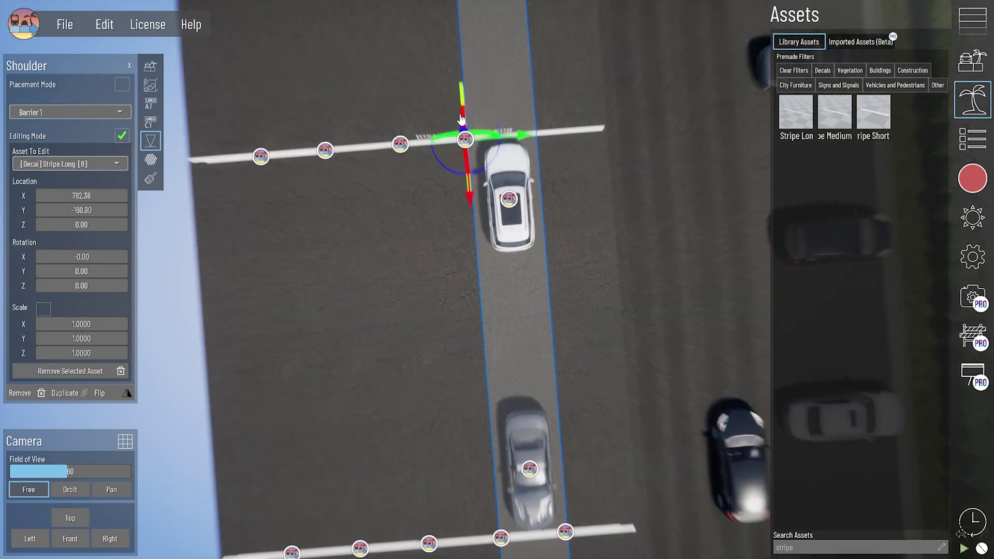
{"action": "middle_click_drag", "start_coordinate": [482, 122], "coordinate": [473, 249]}
{"action": "scroll", "coordinate": [474, 267], "scroll_direction": "up", "scroll_amount": 1}
{"action": "middle_click_drag", "start_coordinate": [480, 284], "coordinate": [473, 275]}
{"action": "left_click_drag", "start_coordinate": [98, 319], "coordinate": [130, 319]}
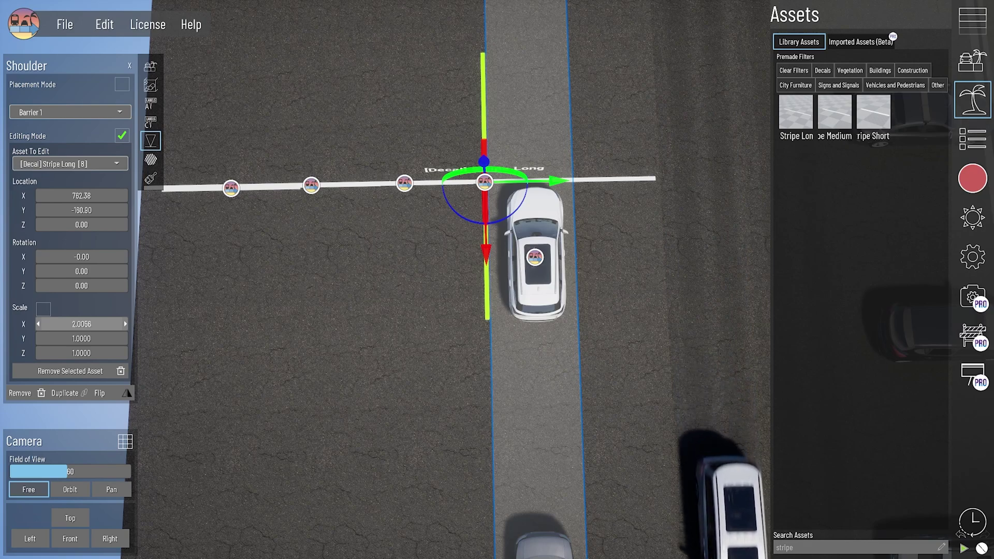
{"action": "right_click_drag", "start_coordinate": [520, 347], "coordinate": [543, 347]}
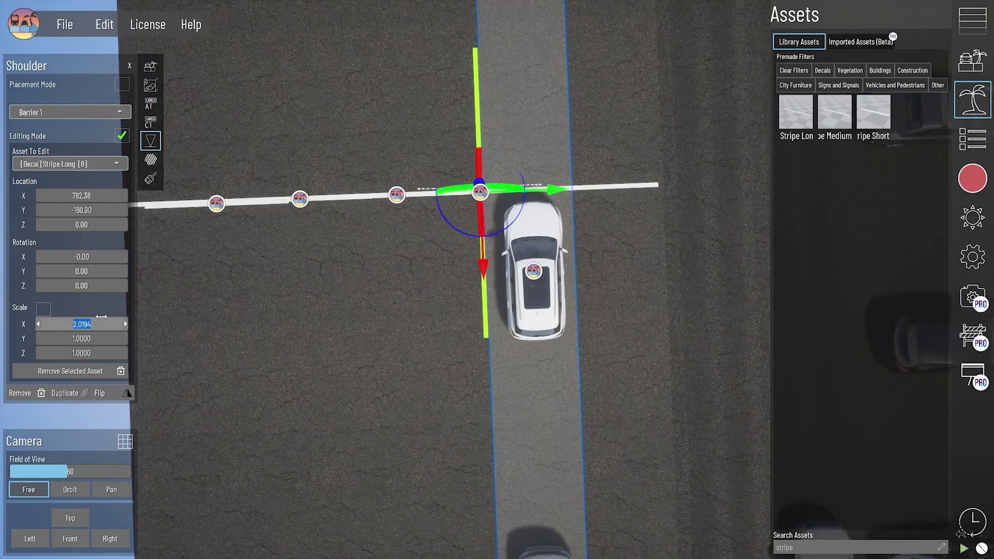
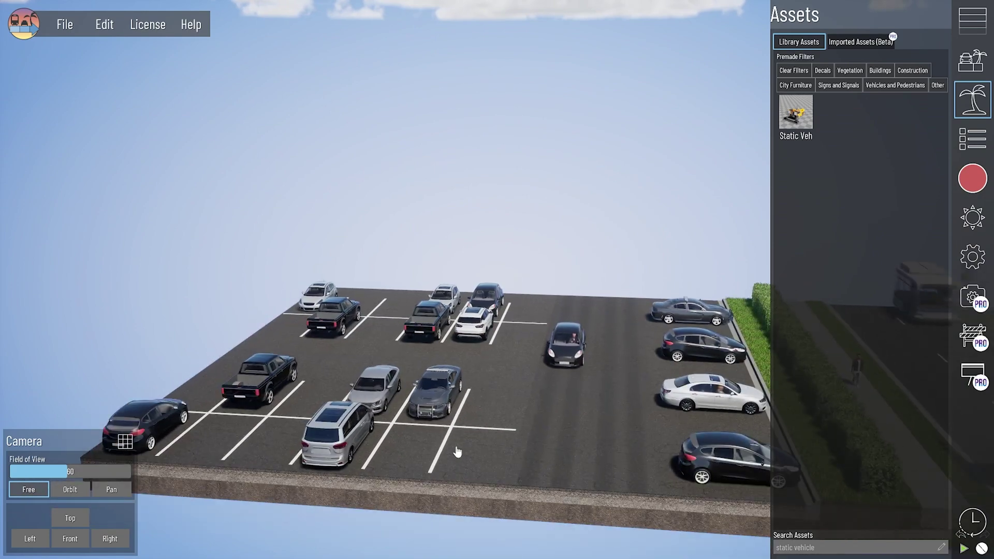
{"action": "right_click_drag", "start_coordinate": [459, 452], "coordinate": [468, 464]}
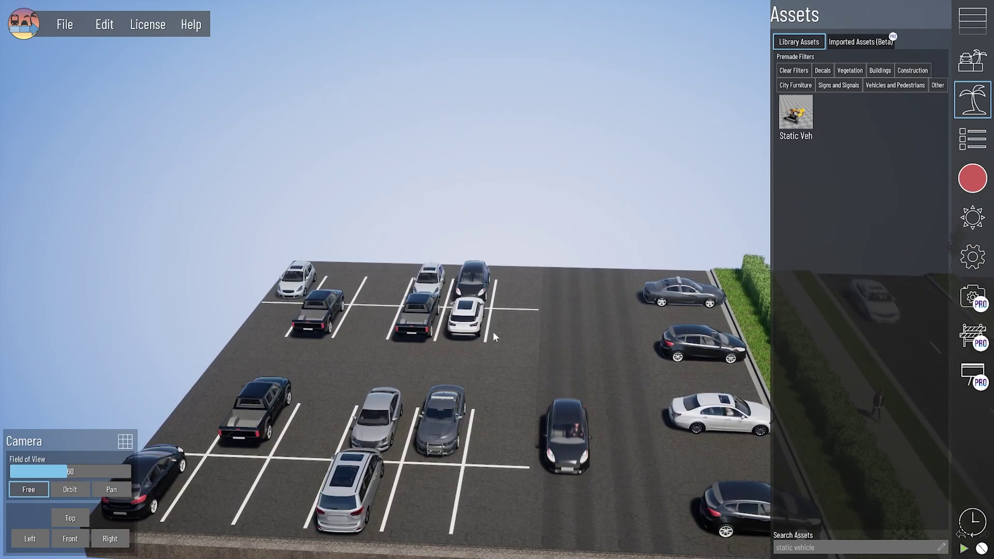
{"action": "scroll", "coordinate": [505, 356], "scroll_direction": "up", "scroll_amount": 2}
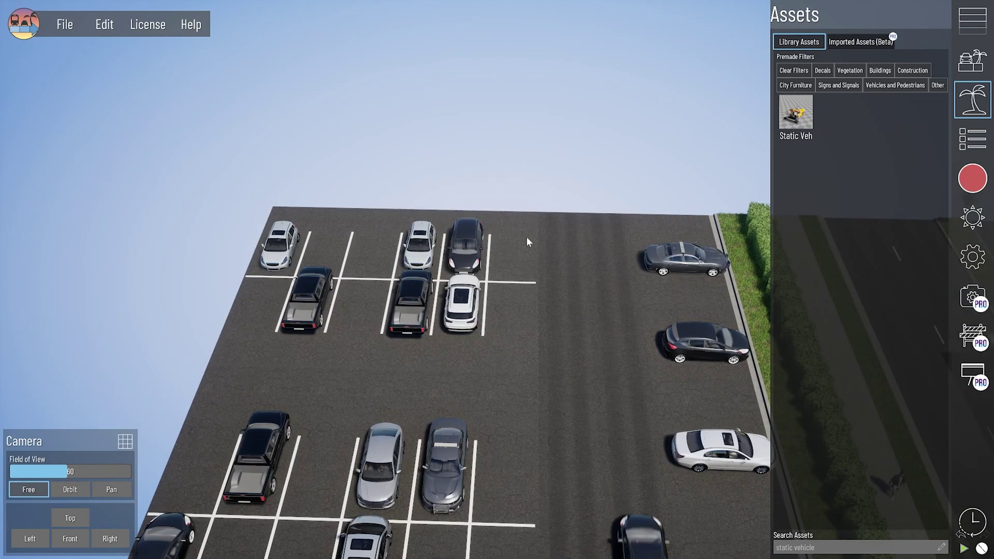
{"action": "middle_click_drag", "start_coordinate": [523, 452], "coordinate": [496, 367]}
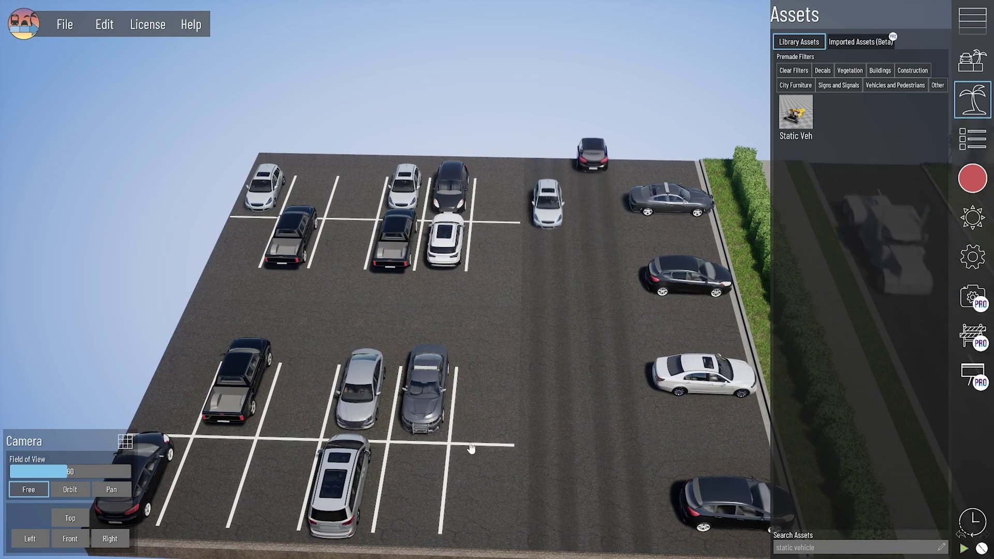
{"action": "right_click_drag", "start_coordinate": [481, 479], "coordinate": [489, 478]}
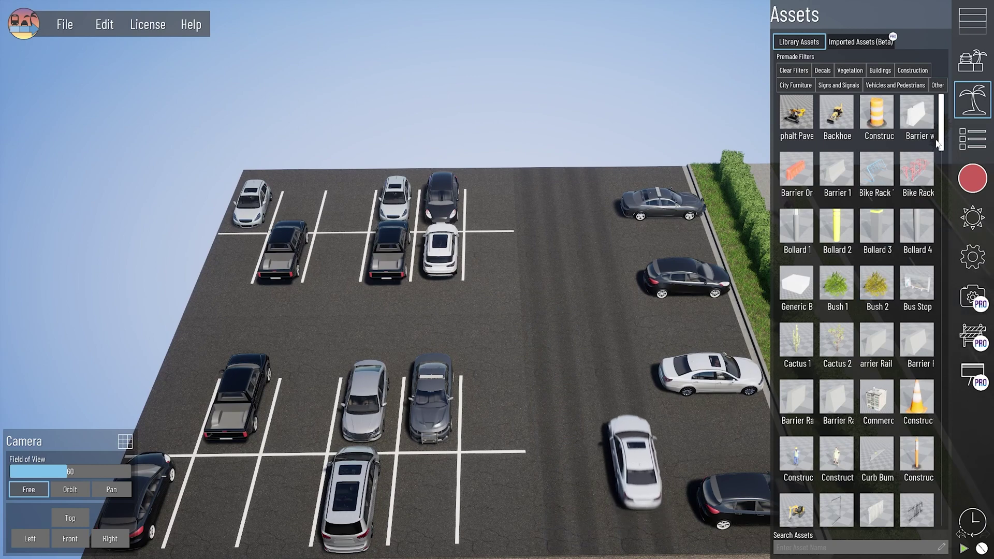
Step: Search the asset library for "sidewalk" and try a Sidewalk Corner on the shoulder at the inner end of the near parking row
{"action": "left_click_drag", "start_coordinate": [943, 135], "coordinate": [935, 216]}
{"action": "scroll", "coordinate": [912, 311], "scroll_direction": "down", "scroll_amount": 10}
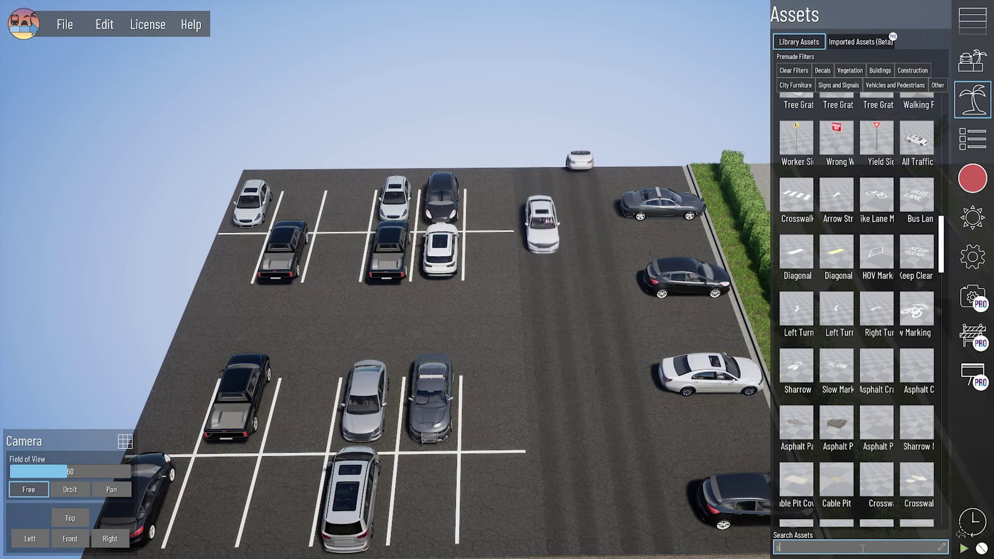
{"action": "key", "text": "Return"}
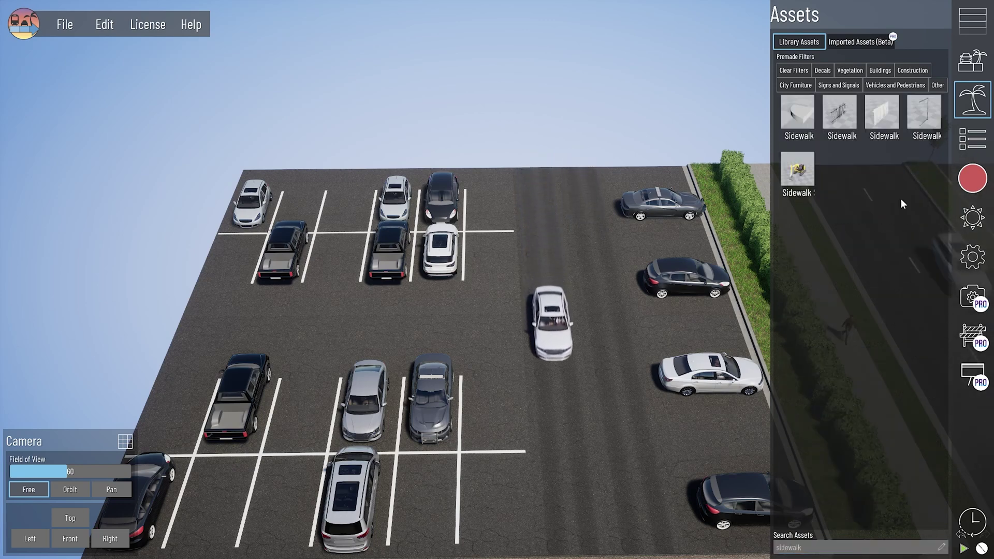
{"action": "left_click_drag", "start_coordinate": [547, 398], "coordinate": [480, 513]}
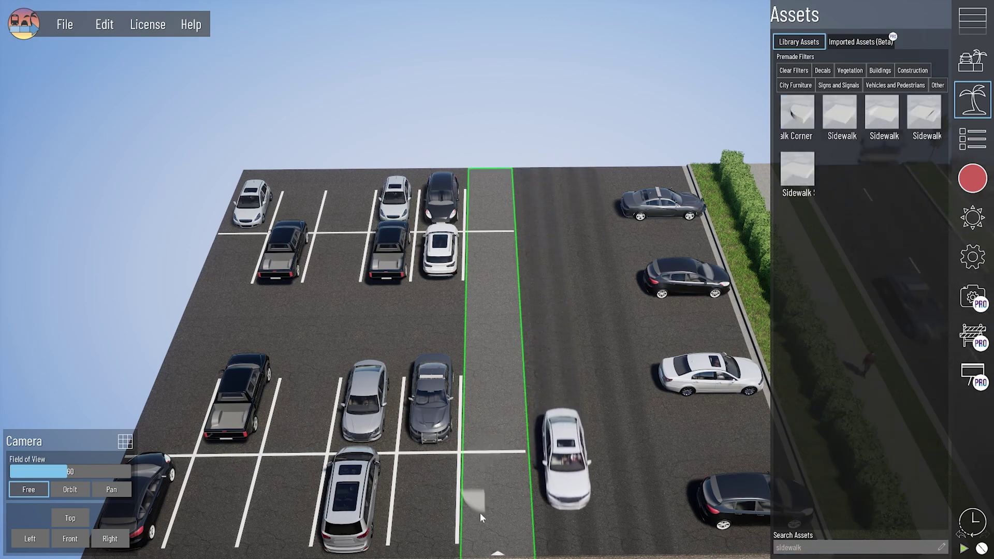
Step: Find the Median End asset in the full library and place one on the innermost shoulder, near the front edge beside the near parking row
{"action": "scroll", "coordinate": [486, 525], "scroll_direction": "up", "scroll_amount": 1}
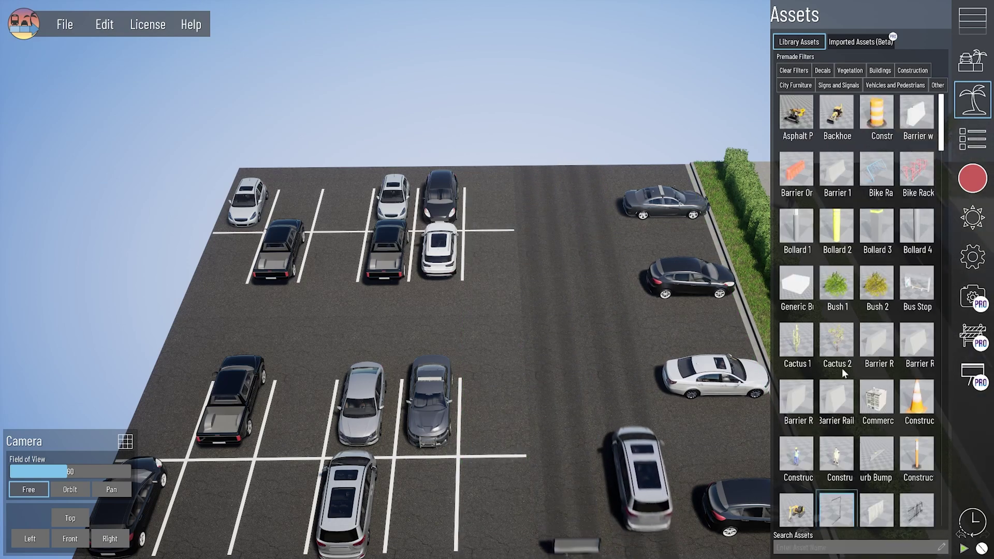
{"action": "scroll", "coordinate": [860, 408], "scroll_direction": "down", "scroll_amount": 2}
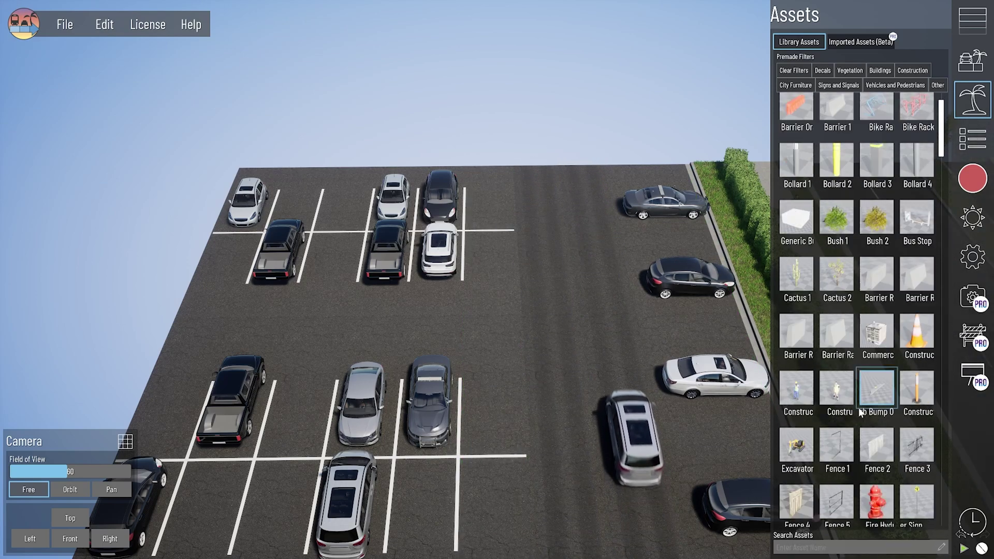
{"action": "scroll", "coordinate": [860, 412], "scroll_direction": "down", "scroll_amount": 10}
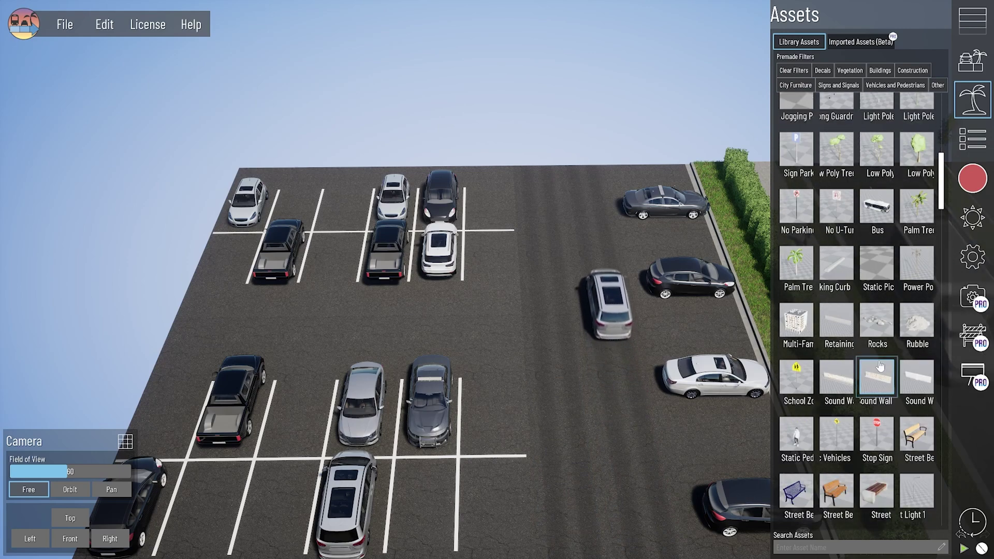
{"action": "scroll", "coordinate": [881, 367], "scroll_direction": "down", "scroll_amount": 10}
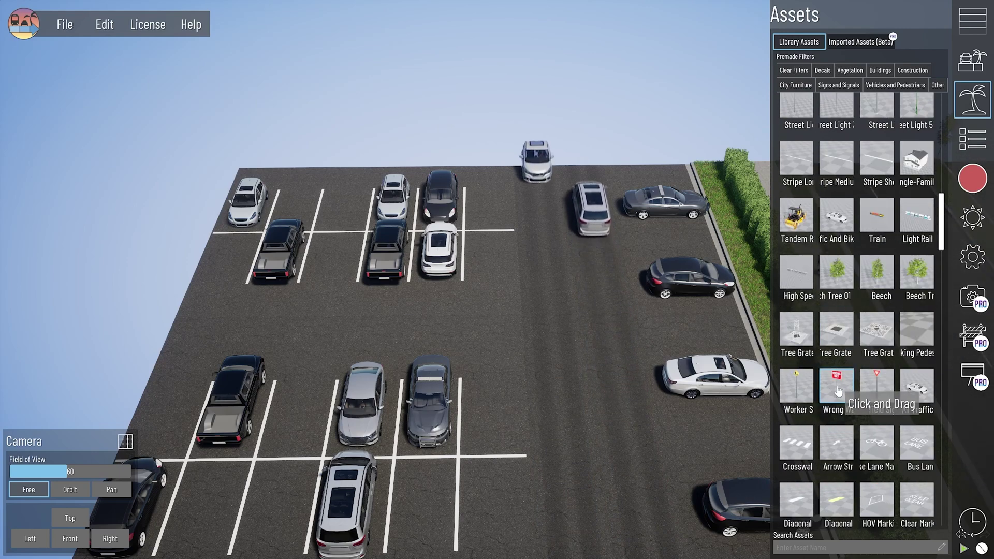
{"action": "scroll", "coordinate": [838, 392], "scroll_direction": "down", "scroll_amount": 10}
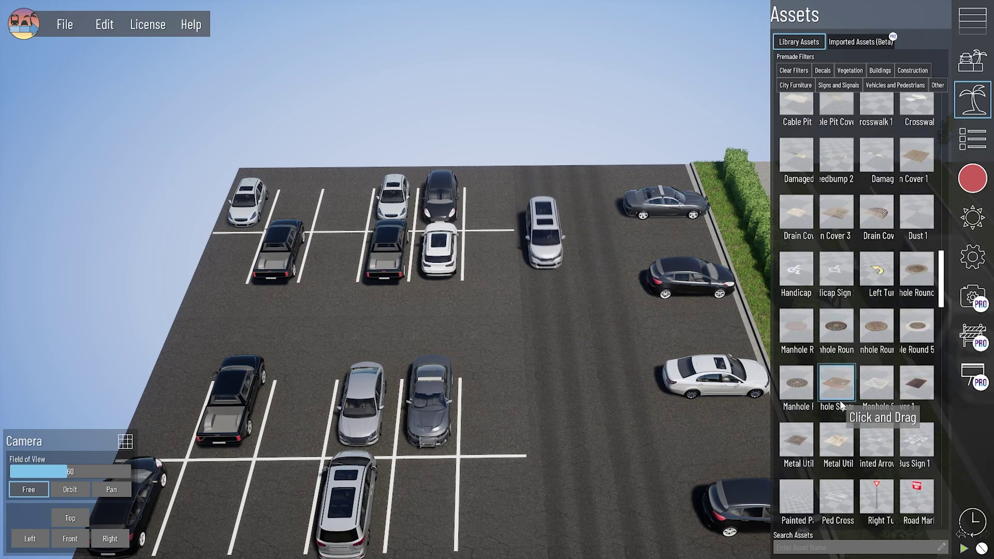
{"action": "scroll", "coordinate": [839, 409], "scroll_direction": "down", "scroll_amount": 12}
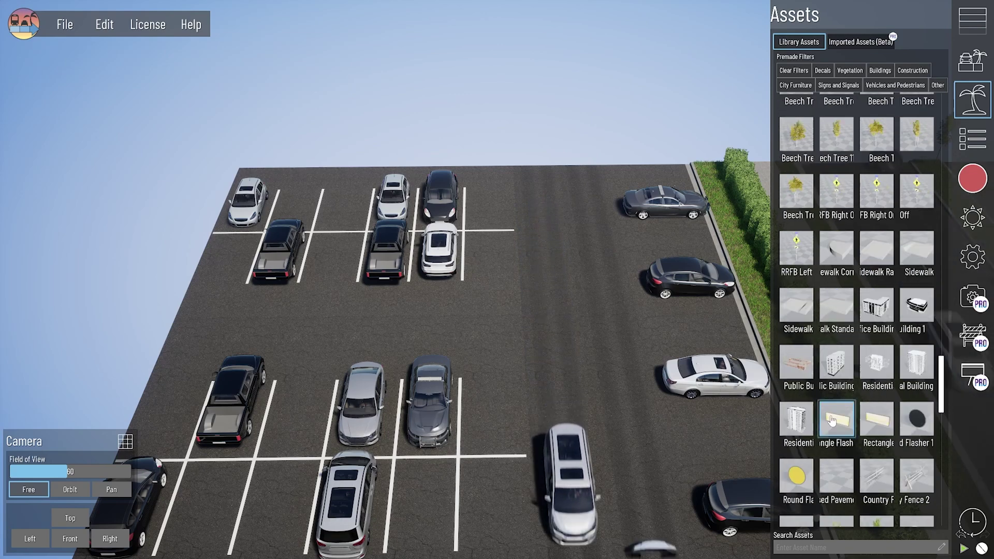
{"action": "scroll", "coordinate": [837, 373], "scroll_direction": "down", "scroll_amount": 10}
{"action": "left_click_drag", "start_coordinate": [657, 448], "coordinate": [505, 499]}
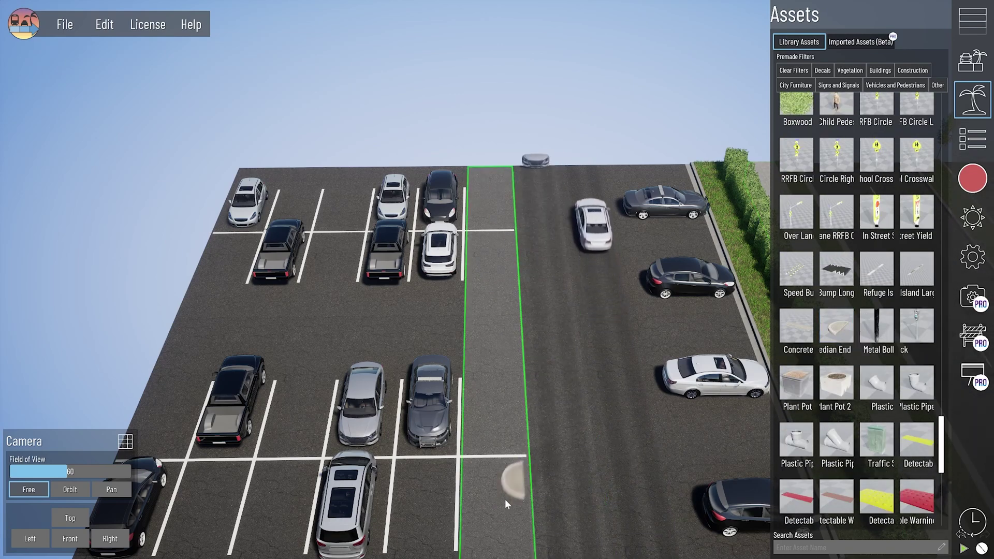
{"action": "middle_click_drag", "start_coordinate": [494, 523], "coordinate": [493, 429]}
{"action": "scroll", "coordinate": [494, 448], "scroll_direction": "up", "scroll_amount": 3}
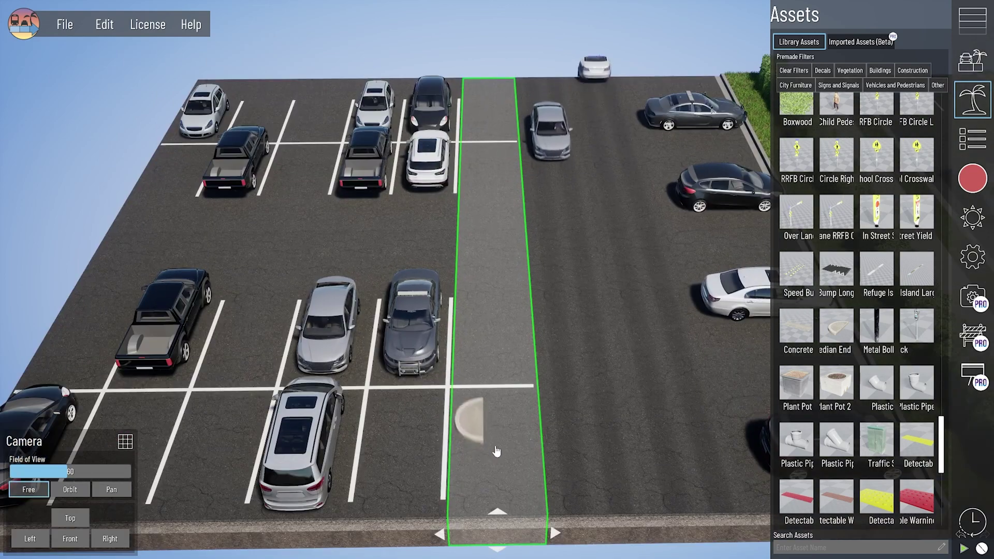
{"action": "scroll", "coordinate": [492, 466], "scroll_direction": "down", "scroll_amount": 3}
{"action": "scroll", "coordinate": [495, 440], "scroll_direction": "up", "scroll_amount": 6}
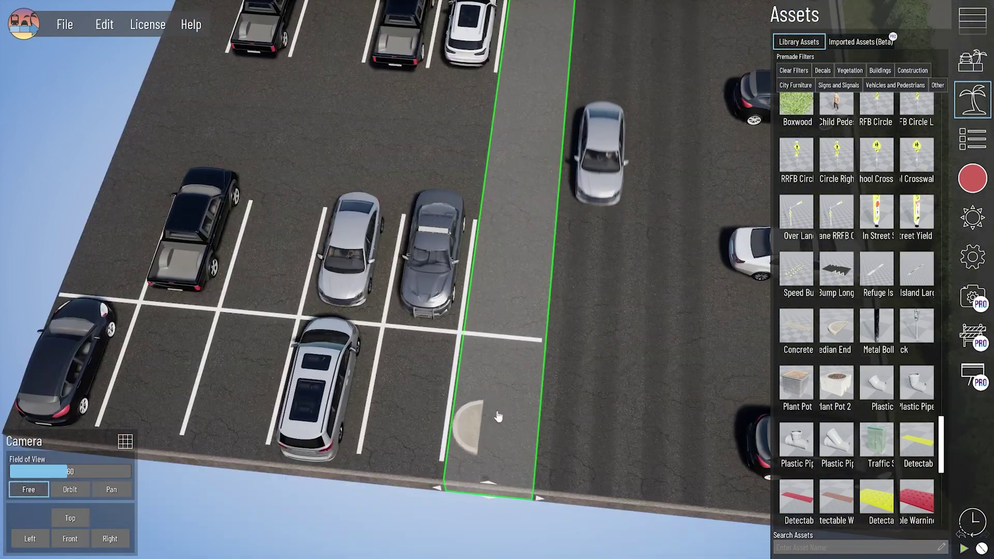
{"action": "left_click", "coordinate": [498, 430]}
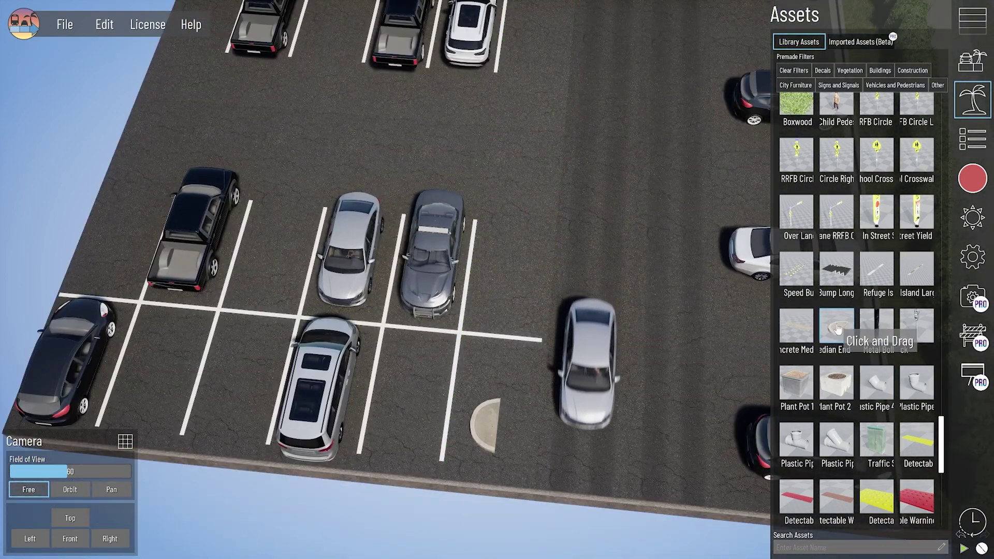
Step: Place three more Median End pieces along the innermost shoulder, one behind the near parking row and one on each side of the far row
{"action": "left_click", "coordinate": [522, 235]}
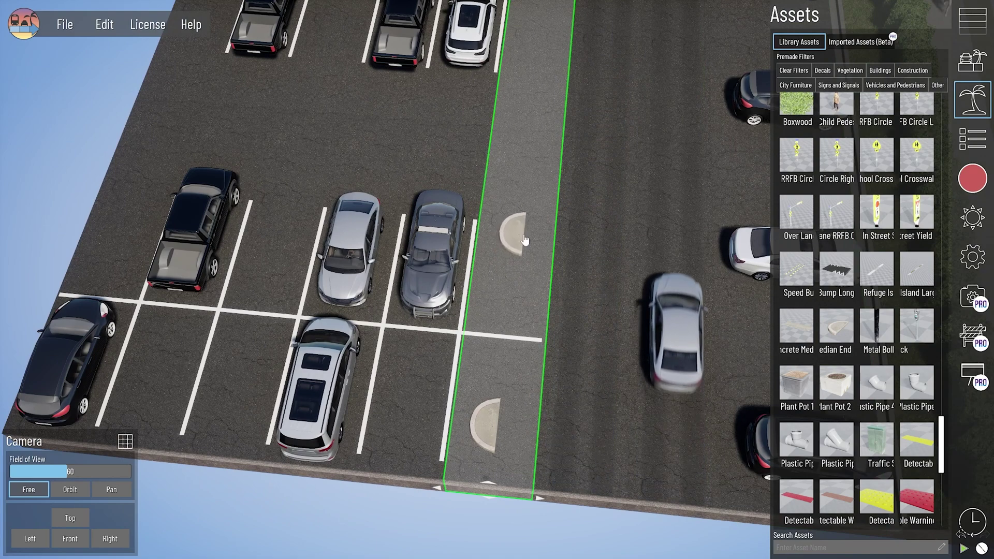
{"action": "left_click", "coordinate": [838, 339]}
{"action": "middle_click_drag", "start_coordinate": [551, 94], "coordinate": [535, 319]}
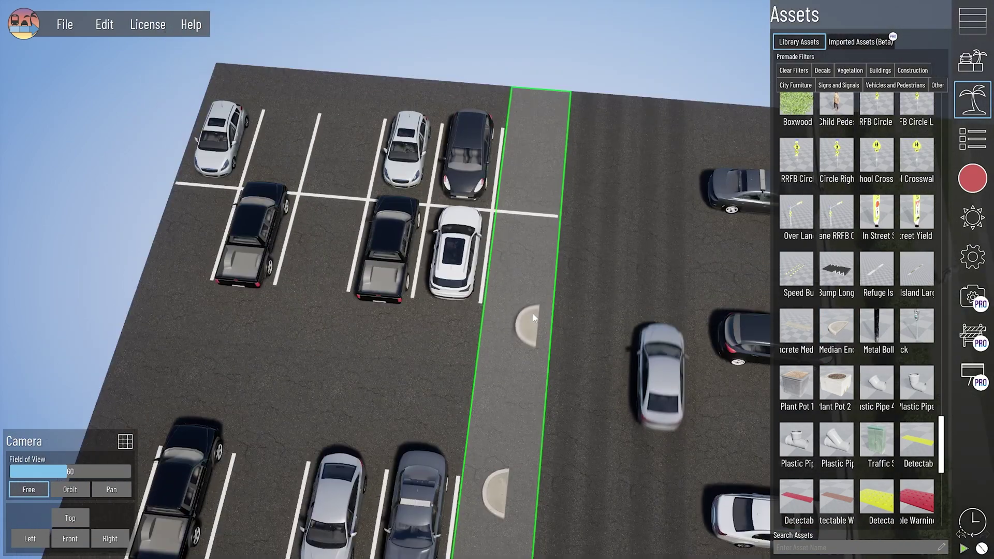
{"action": "left_click_drag", "start_coordinate": [530, 298], "coordinate": [529, 298]}
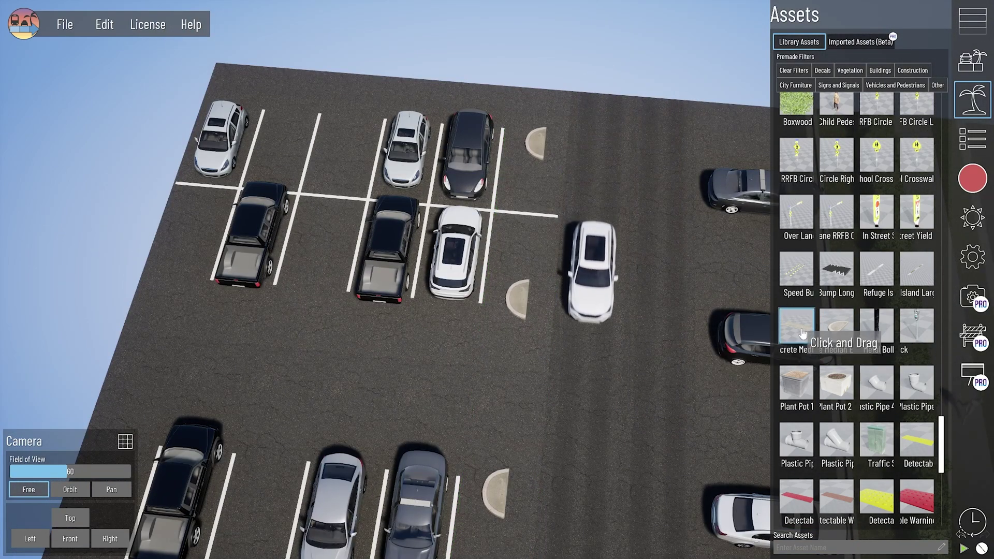
Step: Place one Concrete Median beside the far parking row and another beside the near row, between their Median End pieces on the innermost shoulder
{"action": "left_click_drag", "start_coordinate": [802, 334], "coordinate": [508, 219]}
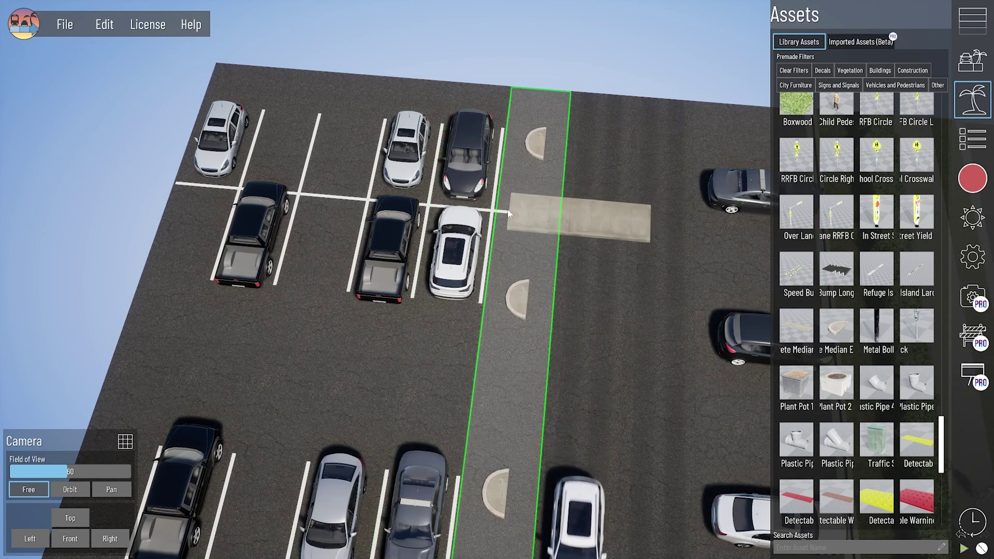
{"action": "left_click", "coordinate": [506, 209]}
{"action": "left_click_drag", "start_coordinate": [801, 337], "coordinate": [533, 467]}
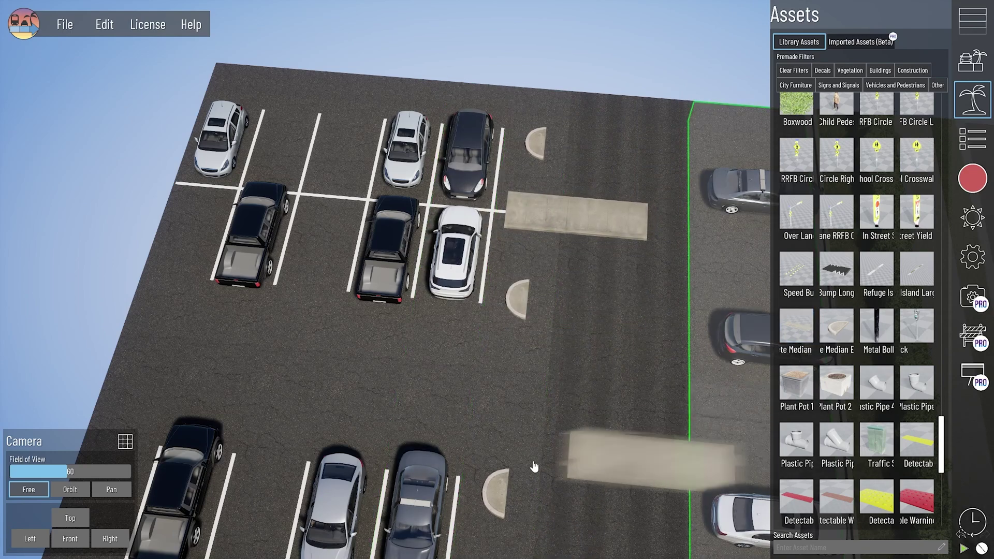
{"action": "middle_click_drag", "start_coordinate": [533, 466], "coordinate": [595, 178]}
{"action": "left_click_drag", "start_coordinate": [595, 177], "coordinate": [513, 260]}
{"action": "scroll", "coordinate": [511, 260], "scroll_direction": "up", "scroll_amount": 1}
{"action": "left_click", "coordinate": [512, 261]}
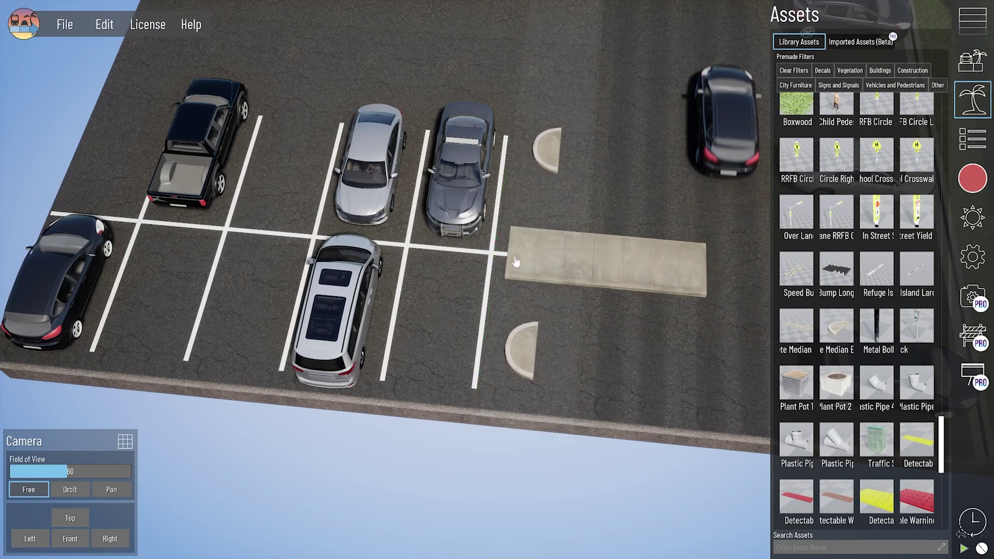
{"action": "middle_click_drag", "start_coordinate": [581, 292], "coordinate": [464, 420]}
{"action": "right_click_drag", "start_coordinate": [464, 420], "coordinate": [471, 381]}
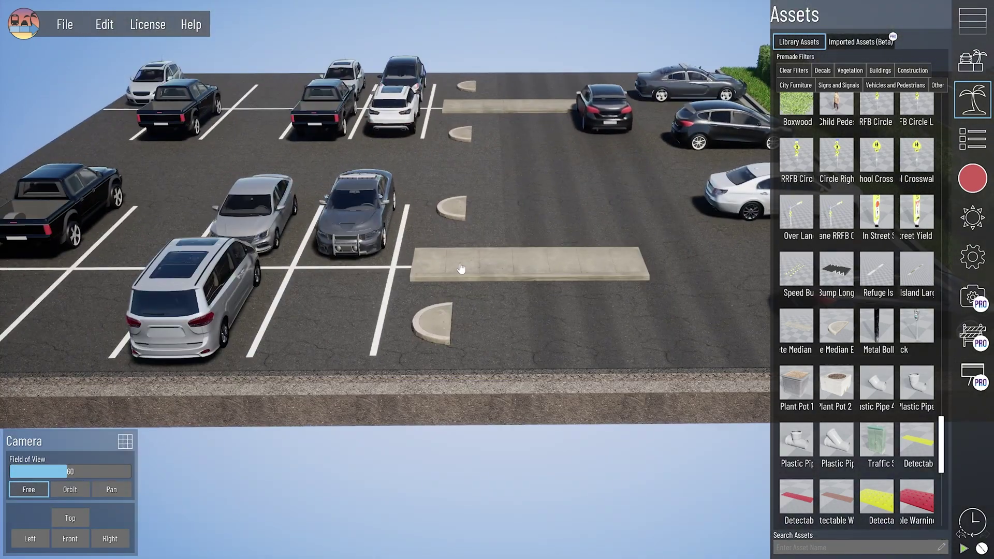
Step: Align the Concrete Medians lengthwise with their Median Ends at both rows, scaling the ends to 1.5 in X and Y, to form two closed islands
{"action": "left_click", "coordinate": [447, 291]}
{"action": "right_click_drag", "start_coordinate": [514, 300], "coordinate": [477, 338]}
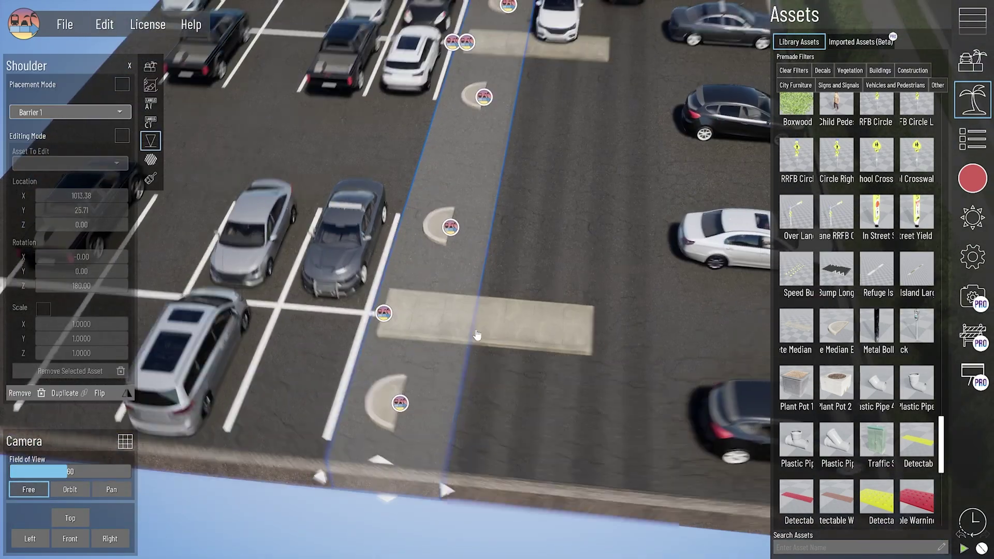
{"action": "left_click", "coordinate": [384, 313]}
{"action": "left_click_drag", "start_coordinate": [419, 335], "coordinate": [498, 323]}
{"action": "left_click_drag", "start_coordinate": [405, 380], "coordinate": [388, 444]}
{"action": "left_click", "coordinate": [450, 226]}
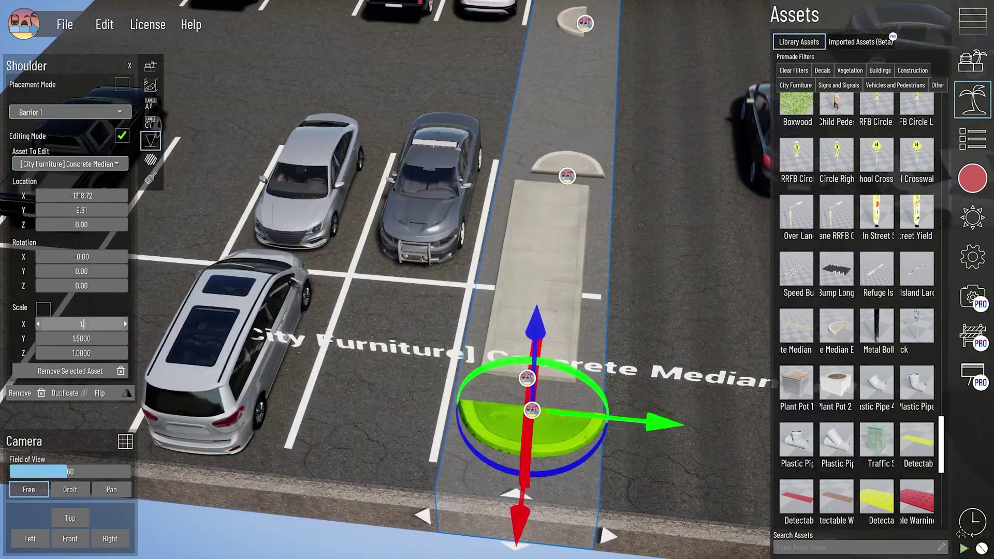
{"action": "type", "text": ".5"}
{"action": "key", "text": "Return"}
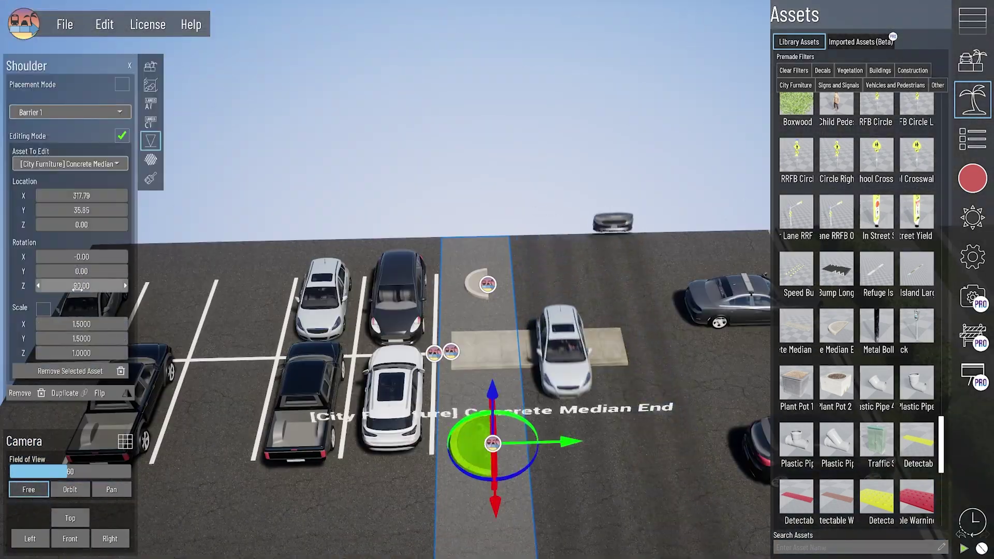
{"action": "left_click", "coordinate": [67, 211]}
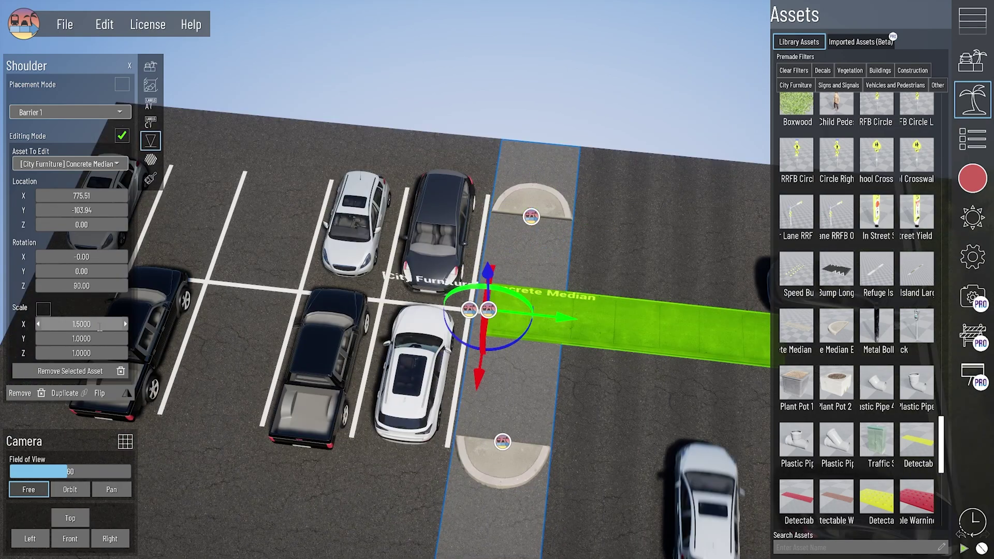
{"action": "left_click", "coordinate": [68, 286]}
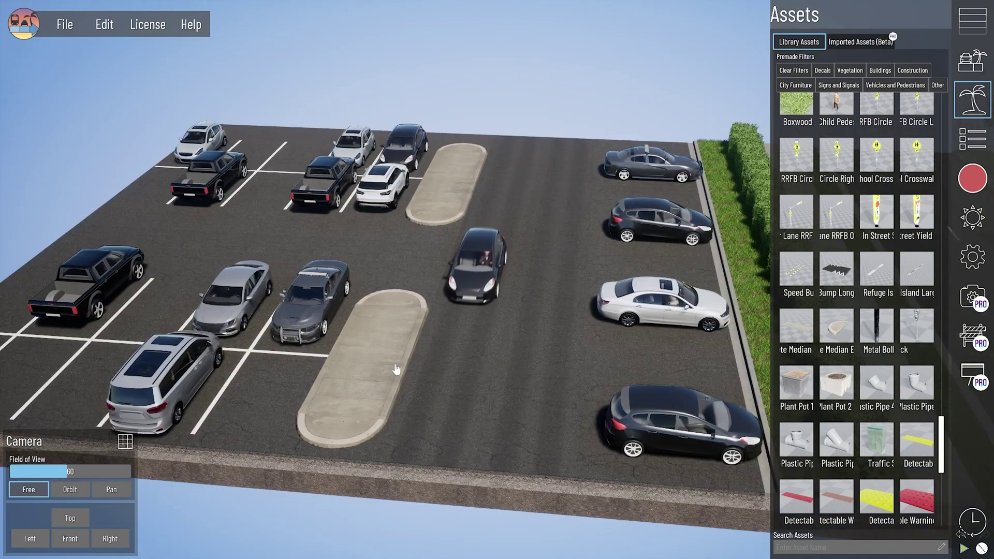
Step: Examine the location, rotation and scale of the Concrete Median and inner Median End on the near island, and check both islands
{"action": "left_click", "coordinate": [328, 480]}
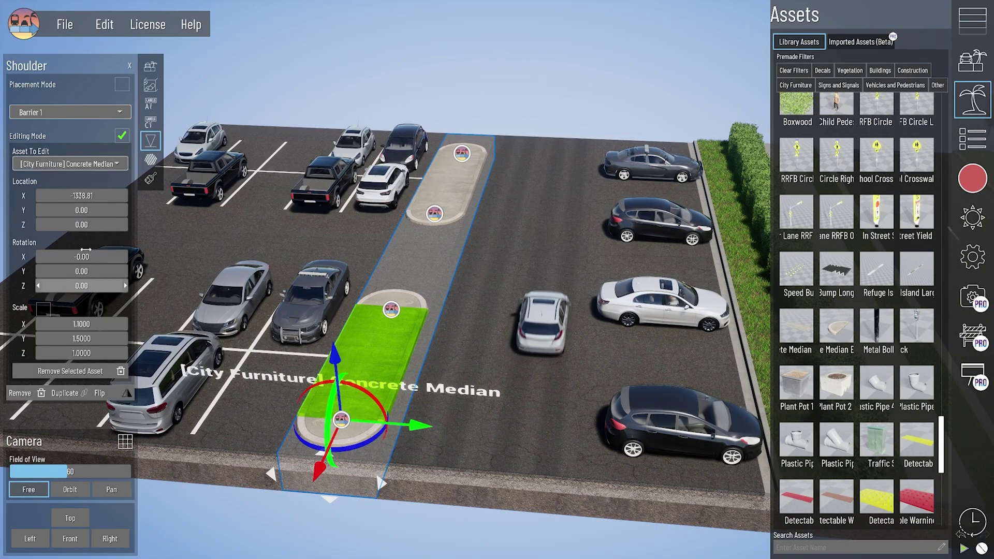
{"action": "middle_click_drag", "start_coordinate": [392, 345], "coordinate": [372, 350]}
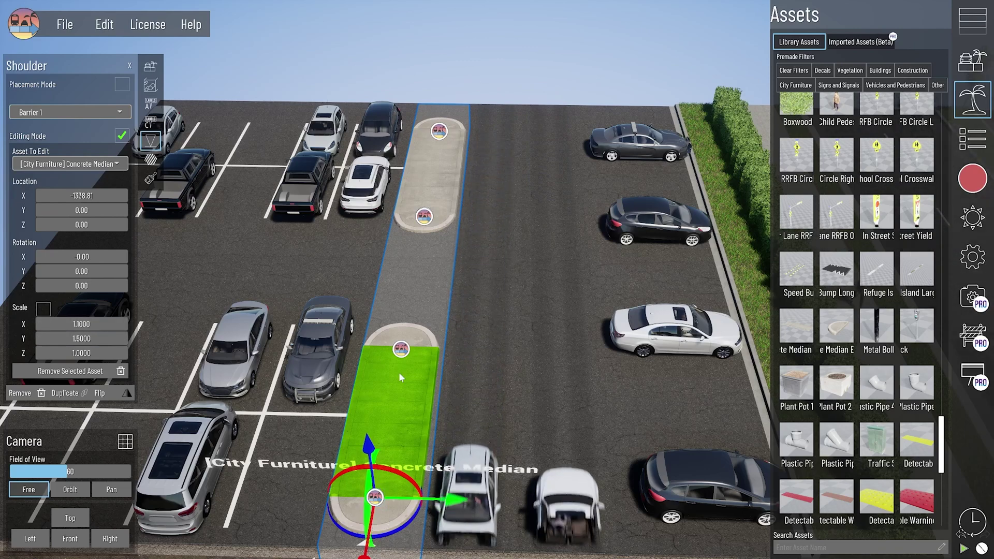
{"action": "left_click", "coordinate": [401, 350]}
{"action": "left_click", "coordinate": [53, 374]}
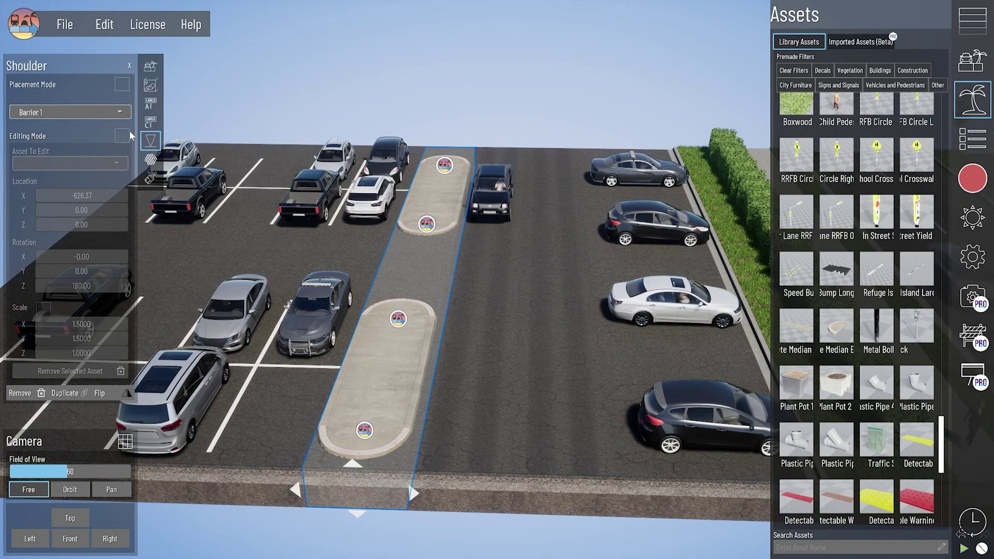
{"action": "left_click", "coordinate": [405, 320]}
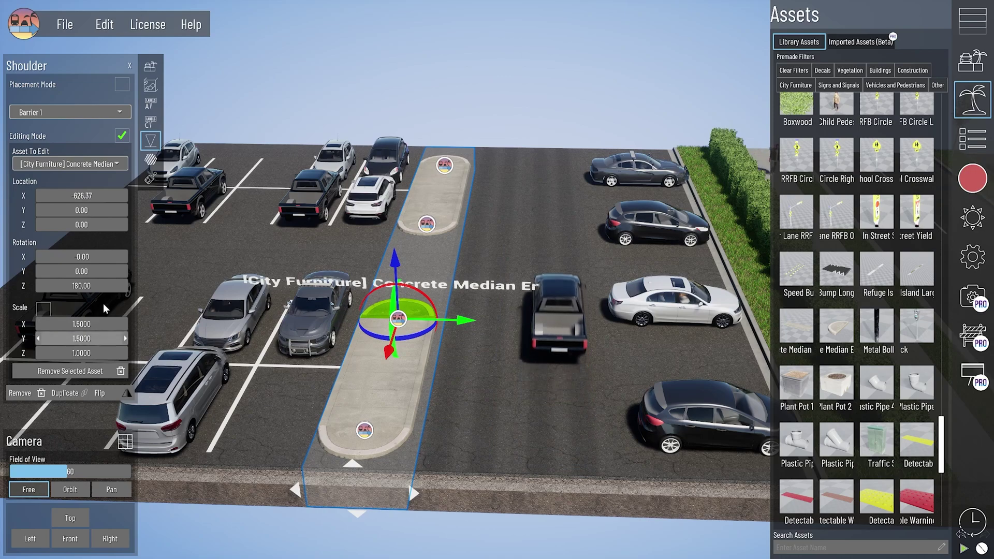
{"action": "right_click_drag", "start_coordinate": [461, 307], "coordinate": [437, 240]}
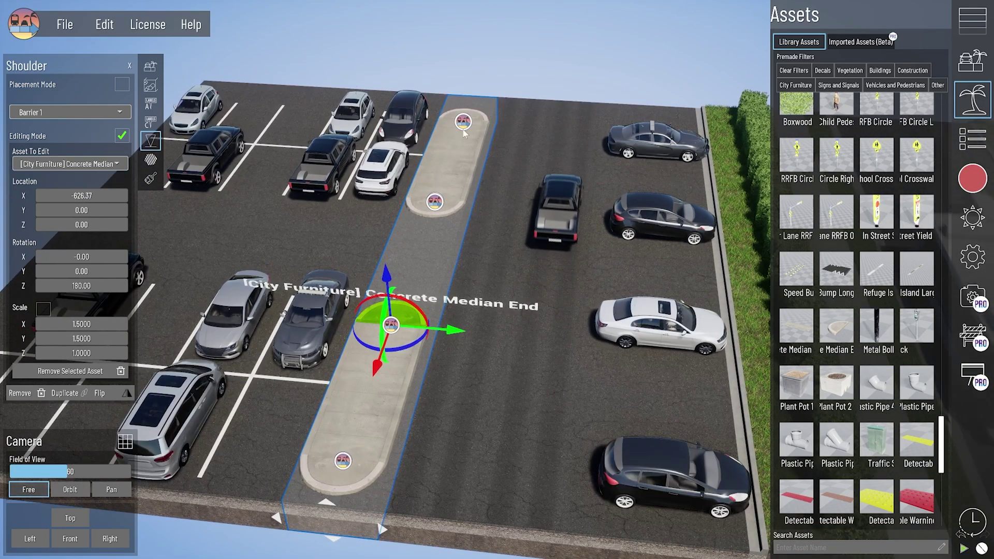
{"action": "middle_click_drag", "start_coordinate": [446, 223], "coordinate": [439, 308]}
{"action": "middle_click_drag", "start_coordinate": [419, 352], "coordinate": [431, 284]}
{"action": "left_click", "coordinate": [490, 88]}
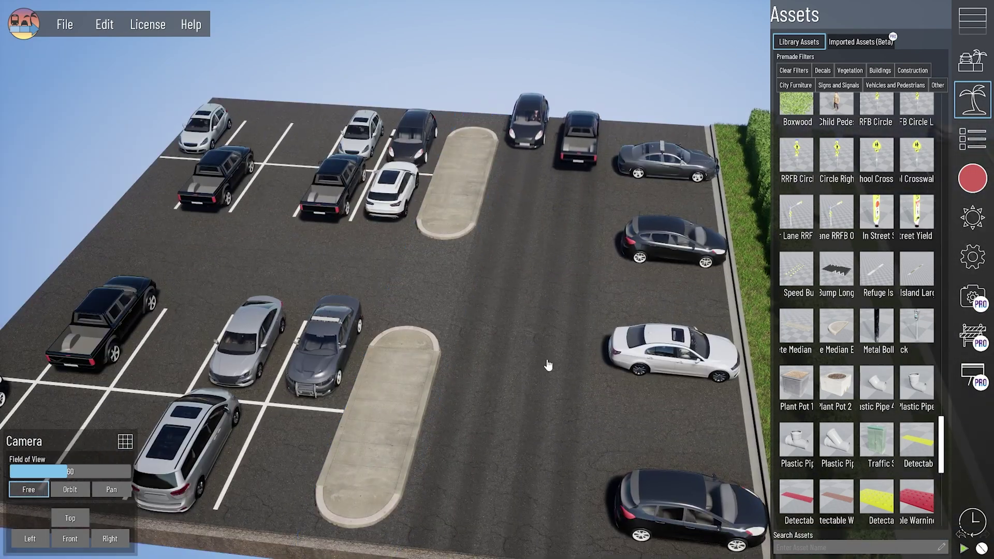
{"action": "right_click_drag", "start_coordinate": [548, 365], "coordinate": [392, 388]}
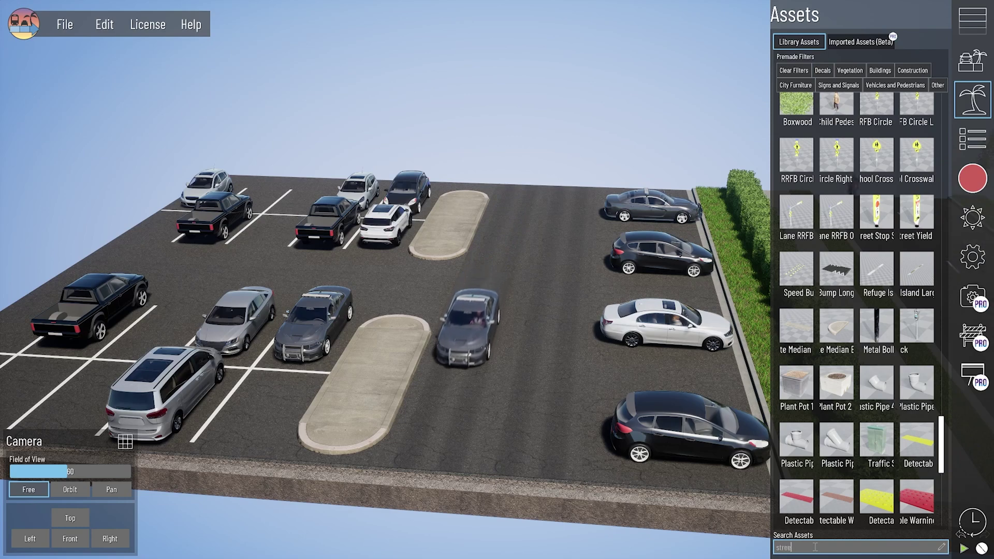
Step: Search the asset library for "street light", place a Street Light 2 on the near island and set its Z rotation to -90
{"action": "key", "text": "Return"}
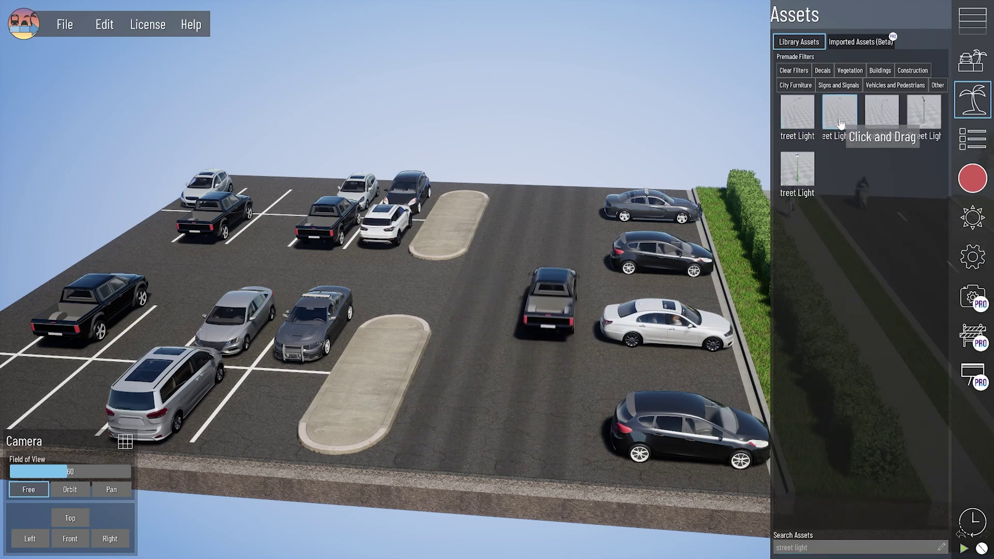
{"action": "left_click_drag", "start_coordinate": [839, 136], "coordinate": [372, 378]}
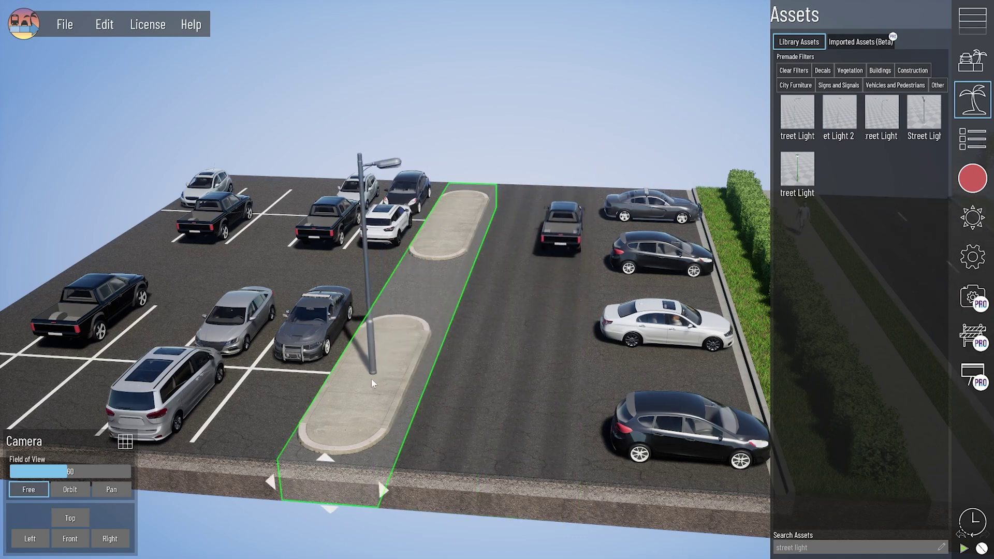
{"action": "middle_click_drag", "start_coordinate": [371, 379], "coordinate": [375, 416]}
{"action": "left_click_drag", "start_coordinate": [375, 416], "coordinate": [400, 484]}
{"action": "left_click", "coordinate": [400, 484]}
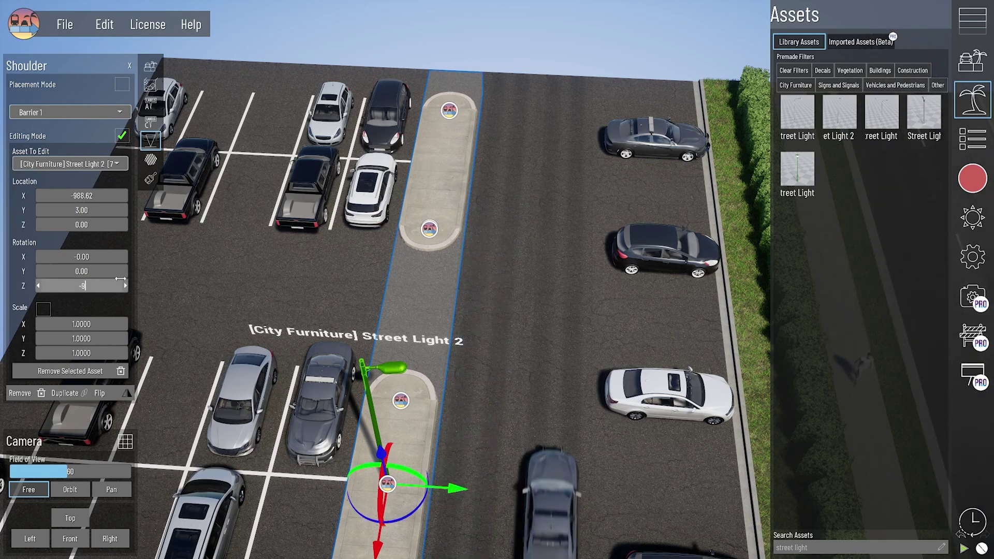
{"action": "type", "text": "0"}
{"action": "key", "text": "Return"}
Step: Place a second Street Light 2 on the far island
{"action": "left_click_drag", "start_coordinate": [841, 110], "coordinate": [434, 283]}
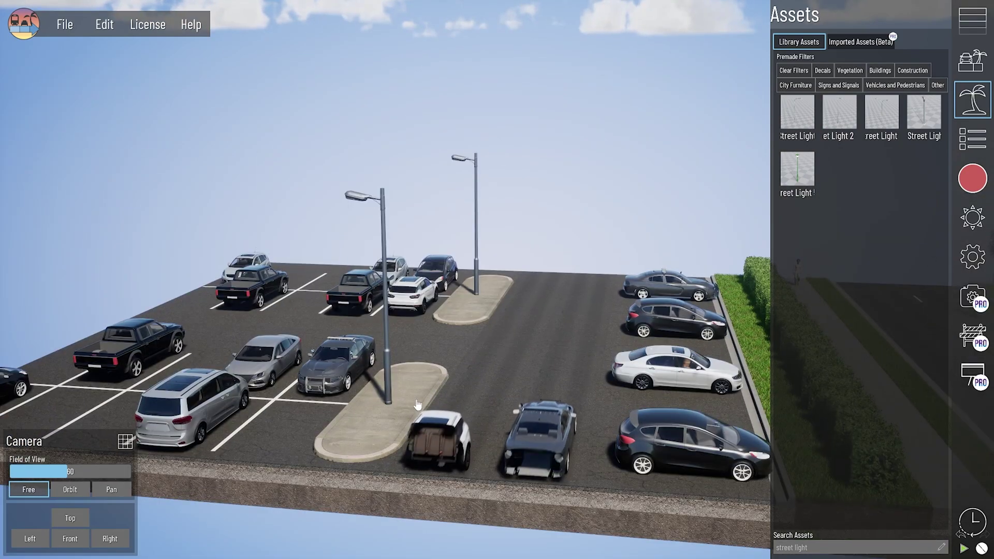
{"action": "right_click_drag", "start_coordinate": [406, 408], "coordinate": [405, 435]}
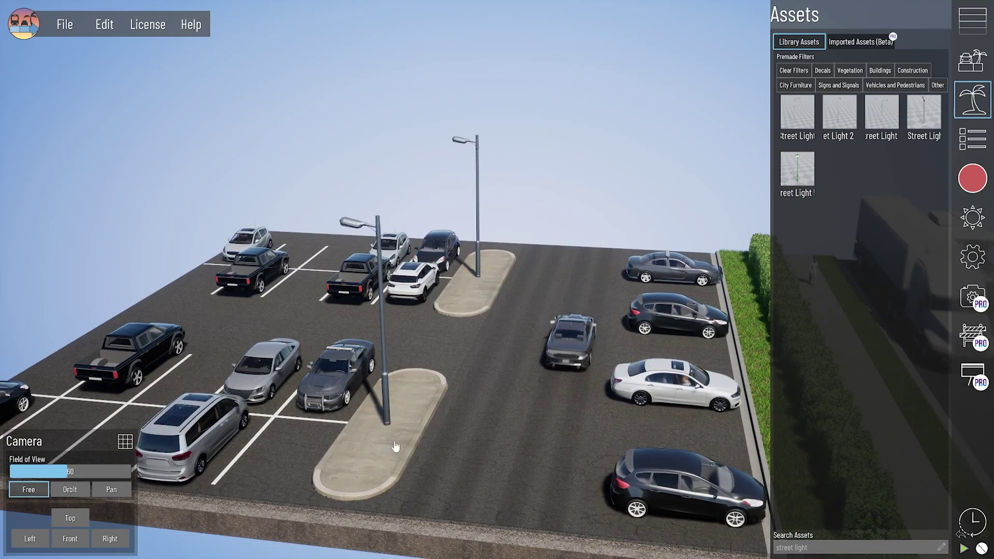
{"action": "mouse_move", "coordinate": [384, 431]}
{"action": "right_mouse_down"}
{"action": "mouse_move", "coordinate": [388, 453]}
{"action": "mouse_move", "coordinate": [395, 421]}
{"action": "right_mouse_up"}
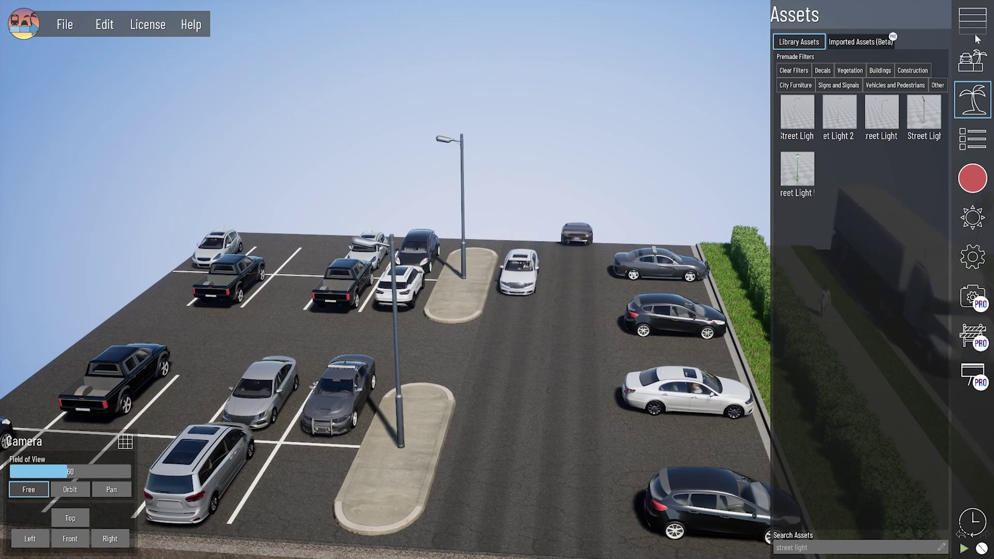
Step: Examine the grass on the near island up close, including its edges along the curb and the rounded concrete end
{"action": "middle_click_drag", "start_coordinate": [408, 482], "coordinate": [448, 331]}
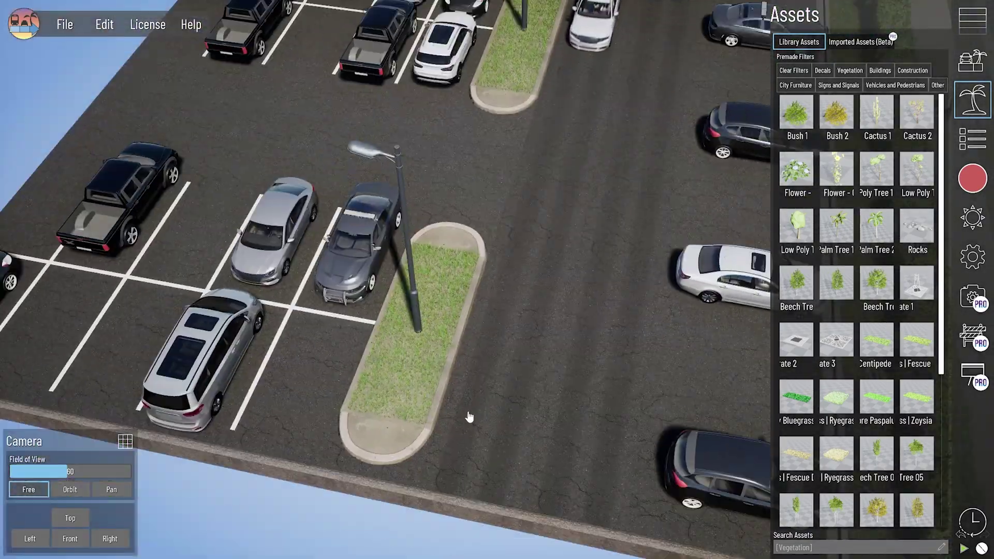
{"action": "scroll", "coordinate": [421, 418], "scroll_direction": "up", "scroll_amount": 1}
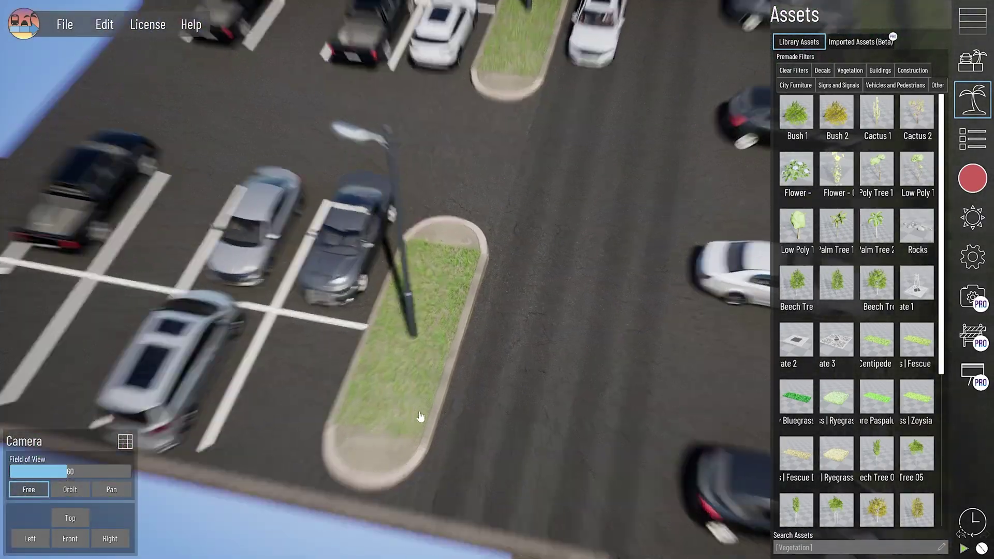
{"action": "scroll", "coordinate": [458, 395], "scroll_direction": "up", "scroll_amount": 5}
{"action": "middle_click_drag", "start_coordinate": [485, 421], "coordinate": [478, 282]}
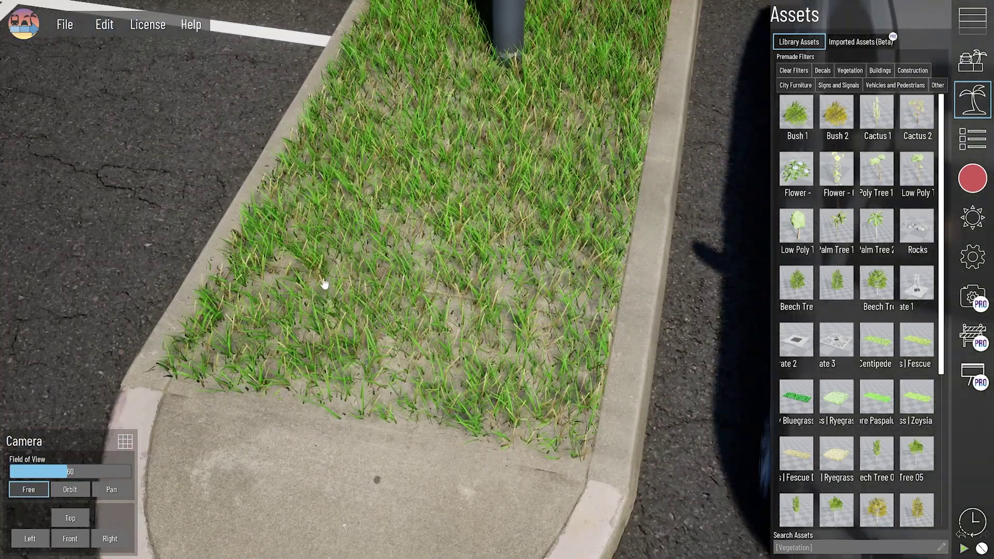
{"action": "scroll", "coordinate": [489, 311], "scroll_direction": "down", "scroll_amount": 3}
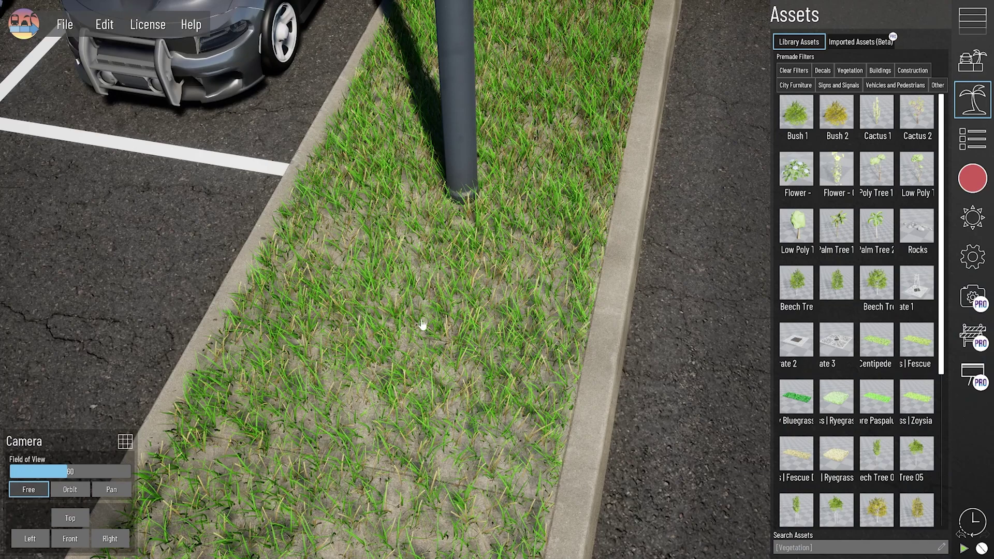
{"action": "scroll", "coordinate": [435, 331], "scroll_direction": "down", "scroll_amount": 4}
{"action": "mouse_move", "coordinate": [504, 378]}
{"action": "right_mouse_down"}
{"action": "mouse_move", "coordinate": [510, 362]}
{"action": "mouse_move", "coordinate": [501, 359]}
{"action": "right_mouse_up"}
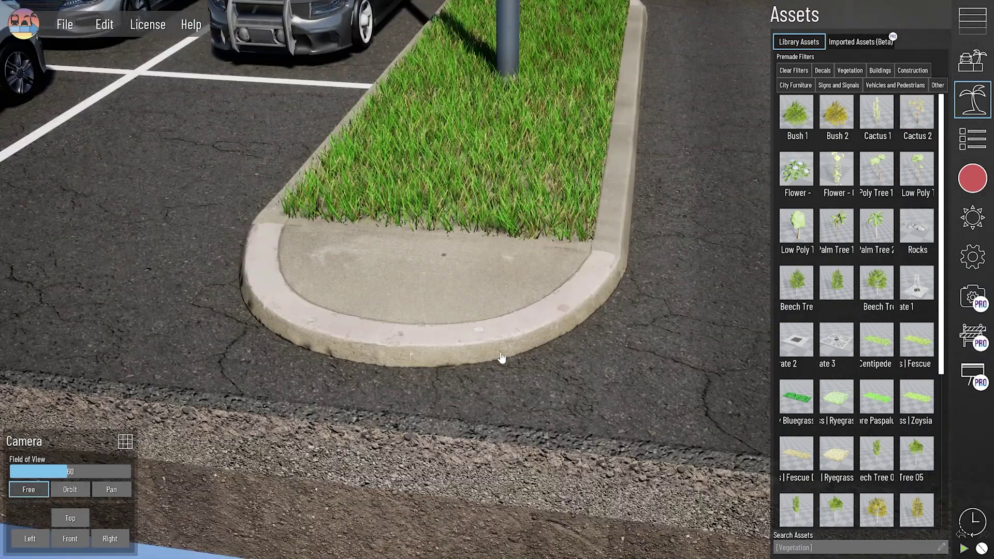
{"action": "scroll", "coordinate": [501, 357], "scroll_direction": "down", "scroll_amount": 5}
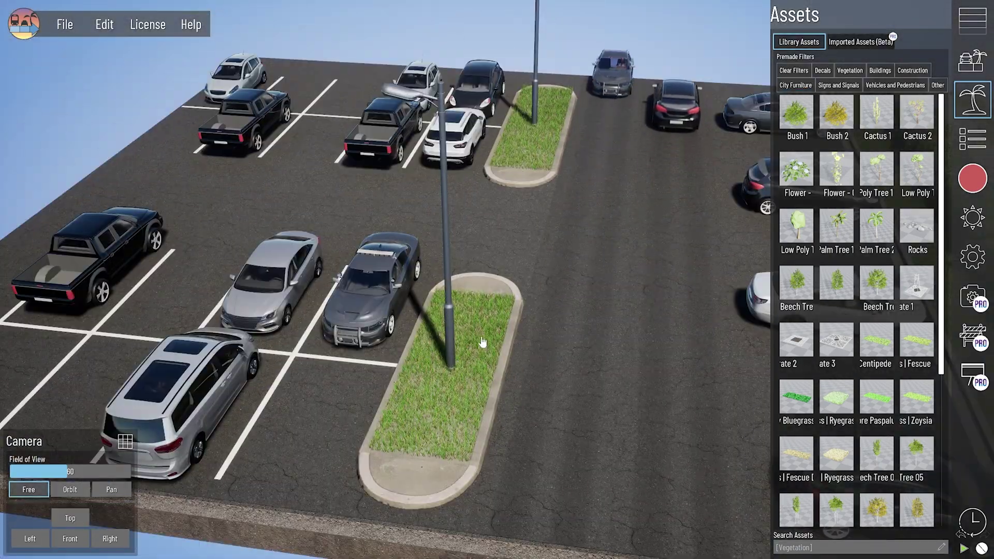
Step: Find the Earth Layers section in the road section library and insert it between the island shoulder and the adjacent driving lane
{"action": "left_click", "coordinate": [974, 26]}
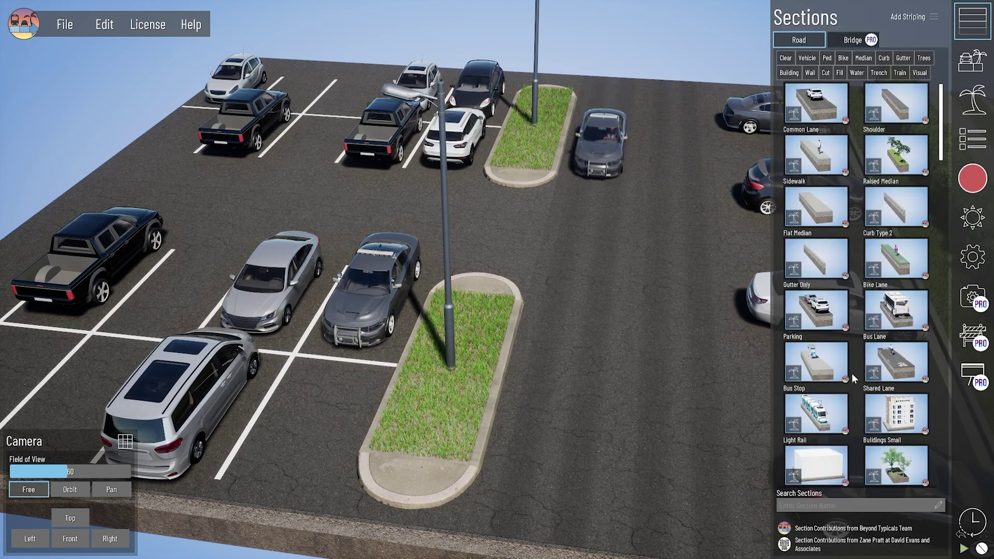
{"action": "scroll", "coordinate": [854, 378], "scroll_direction": "down", "scroll_amount": 2}
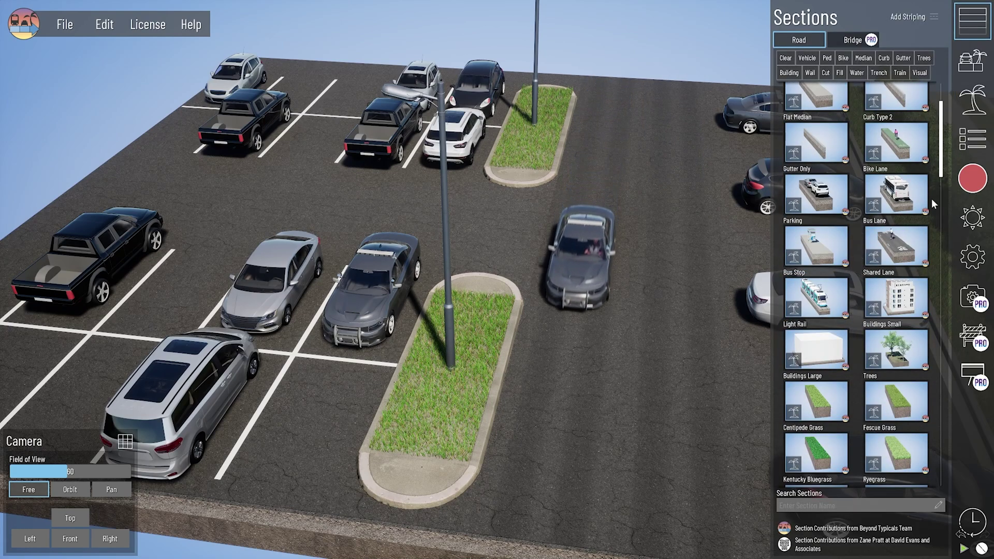
{"action": "left_click_drag", "start_coordinate": [942, 214], "coordinate": [882, 446]}
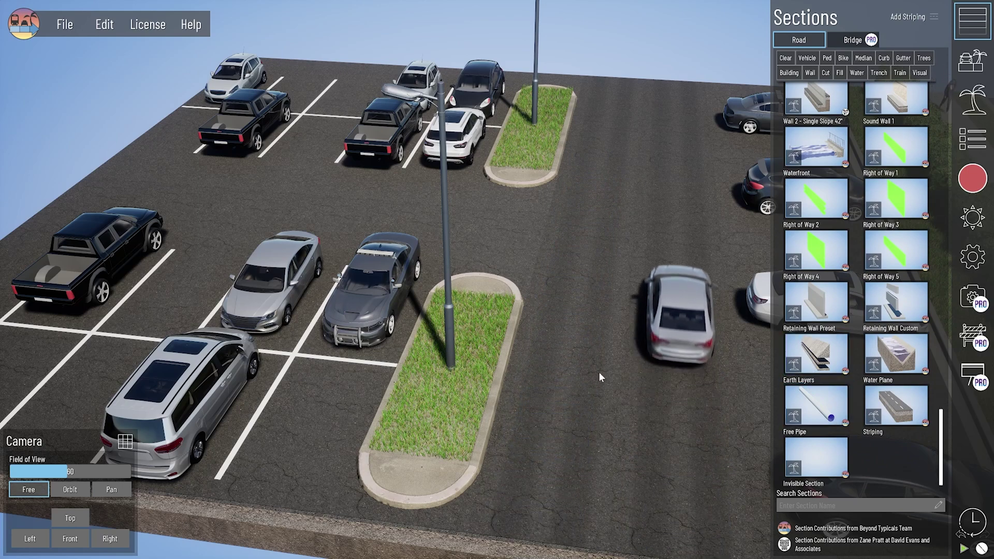
{"action": "left_click_drag", "start_coordinate": [827, 361], "coordinate": [536, 370]}
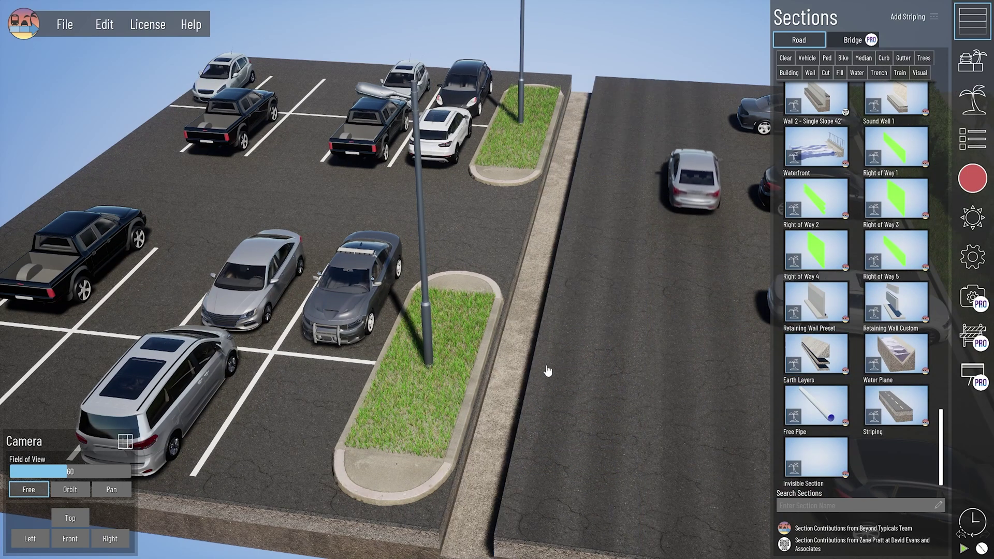
{"action": "key", "text": "q"}
Step: Raise the Gravel3Inches layer of the new Earth Layers section by setting its external Y position to about 405
{"action": "left_click", "coordinate": [475, 466]}
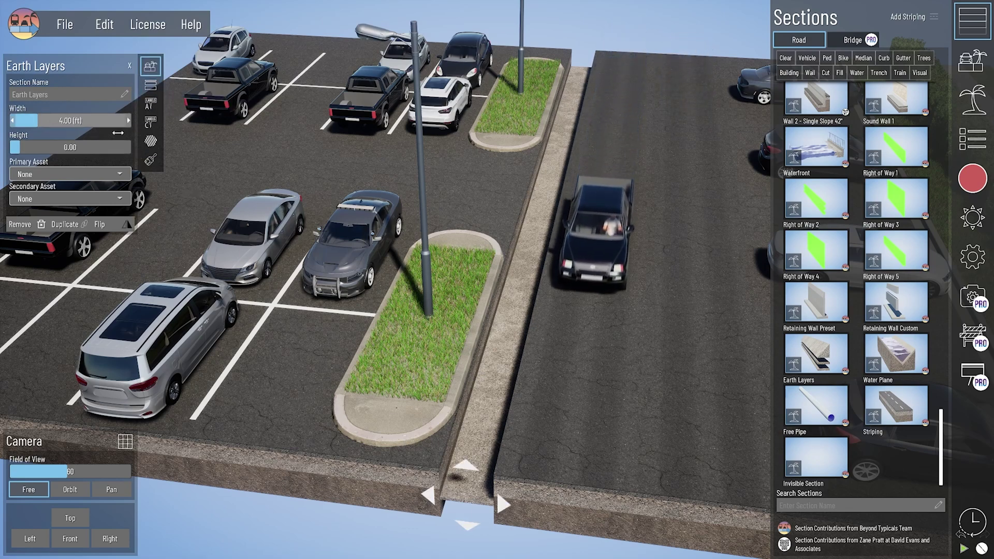
{"action": "left_click", "coordinate": [150, 85]}
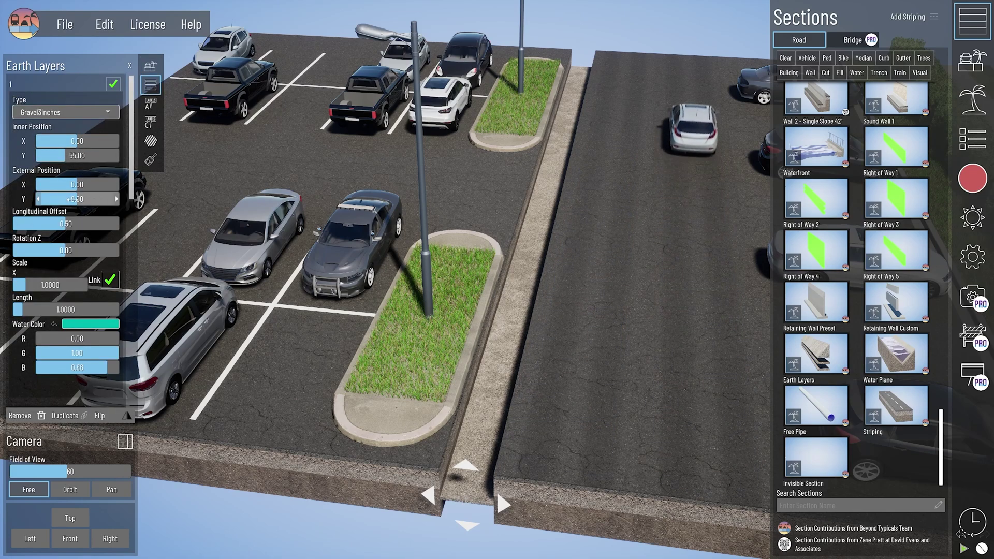
{"action": "left_click_drag", "start_coordinate": [76, 199], "coordinate": [135, 199]}
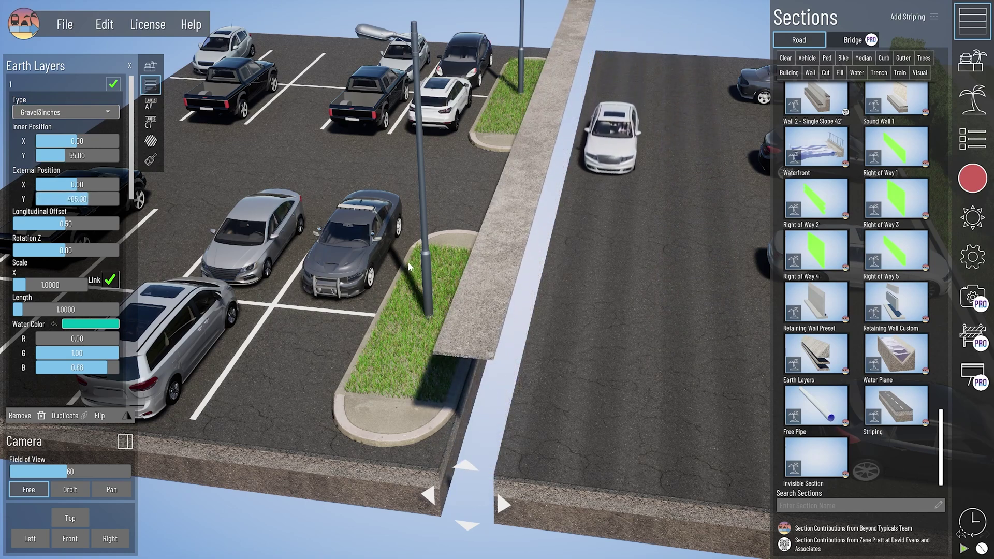
Step: Set the Earth Layers section's width to 0 so it leaves no gap between the island shoulder and the driving lane
{"action": "right_click_drag", "start_coordinate": [409, 267], "coordinate": [404, 234]}
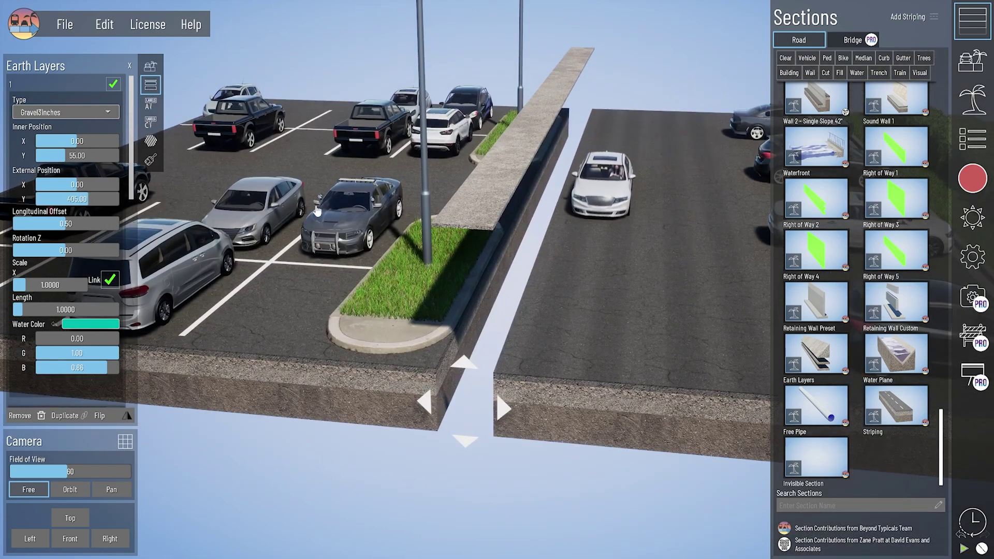
{"action": "left_click", "coordinate": [153, 69]}
{"action": "left_click", "coordinate": [72, 120]}
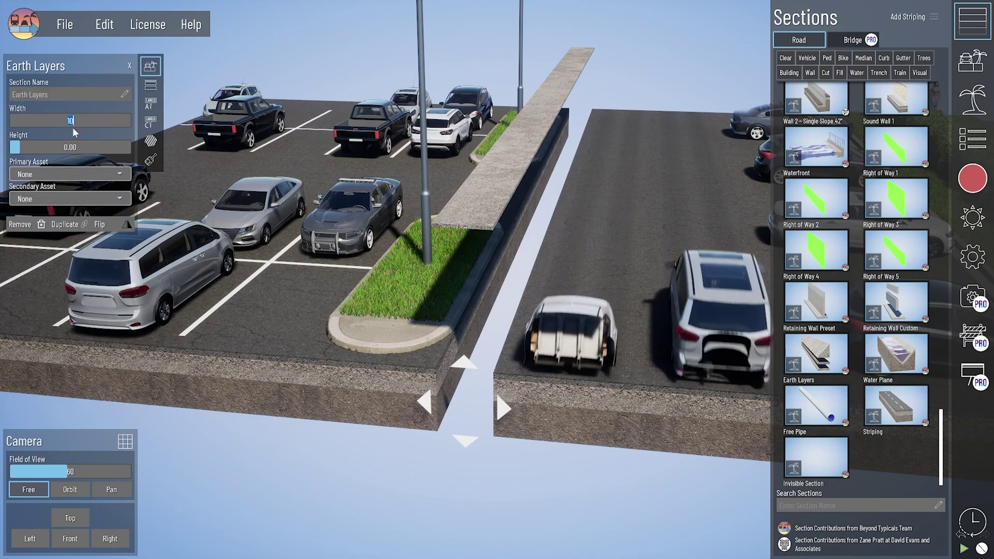
{"action": "type", "text": "0"}
{"action": "key", "text": "Return"}
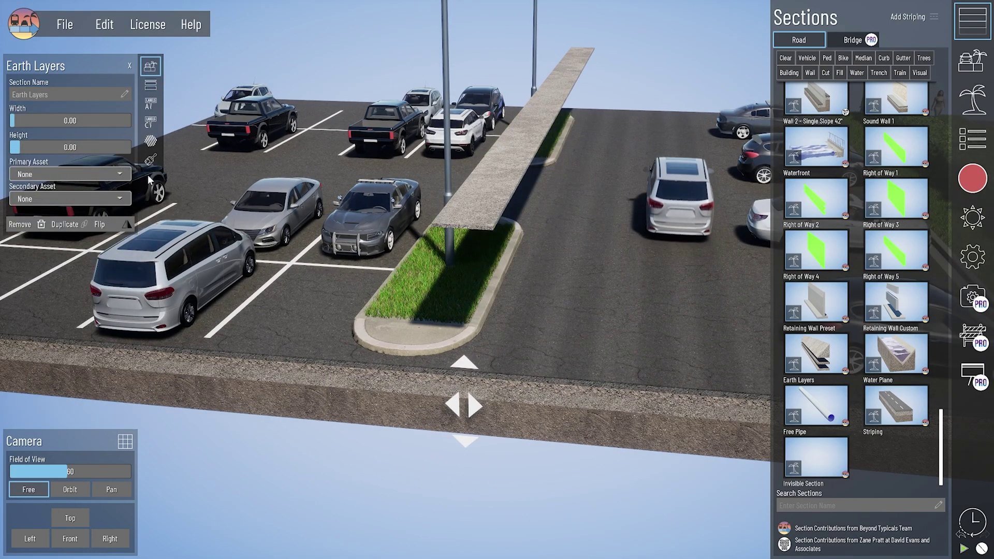
Step: Change the layer type to Earth3inches and move it over the near island, with external position X about -147 and Y about 230
{"action": "left_click", "coordinate": [150, 86]}
{"action": "left_click_drag", "start_coordinate": [521, 243], "coordinate": [510, 266]}
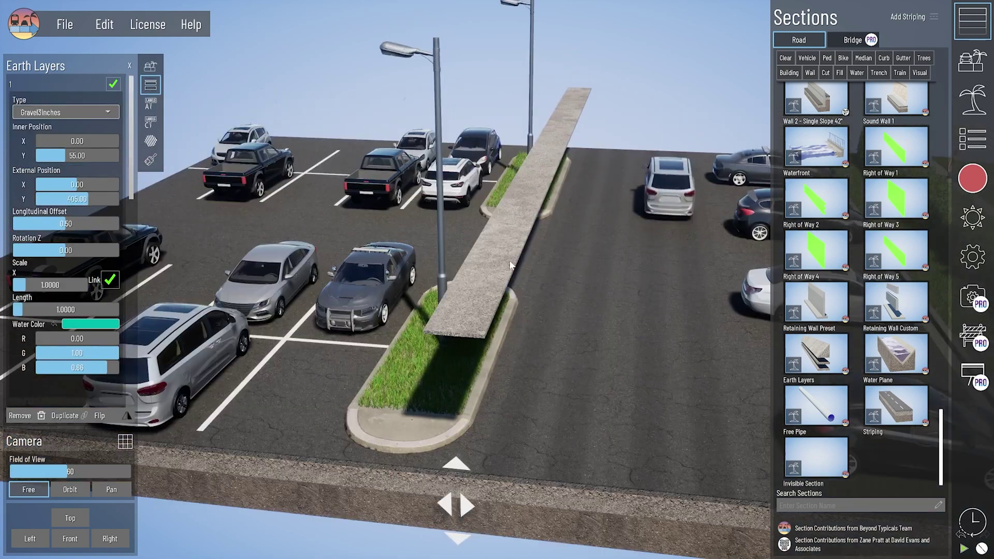
{"action": "left_click_drag", "start_coordinate": [519, 209], "coordinate": [415, 434]}
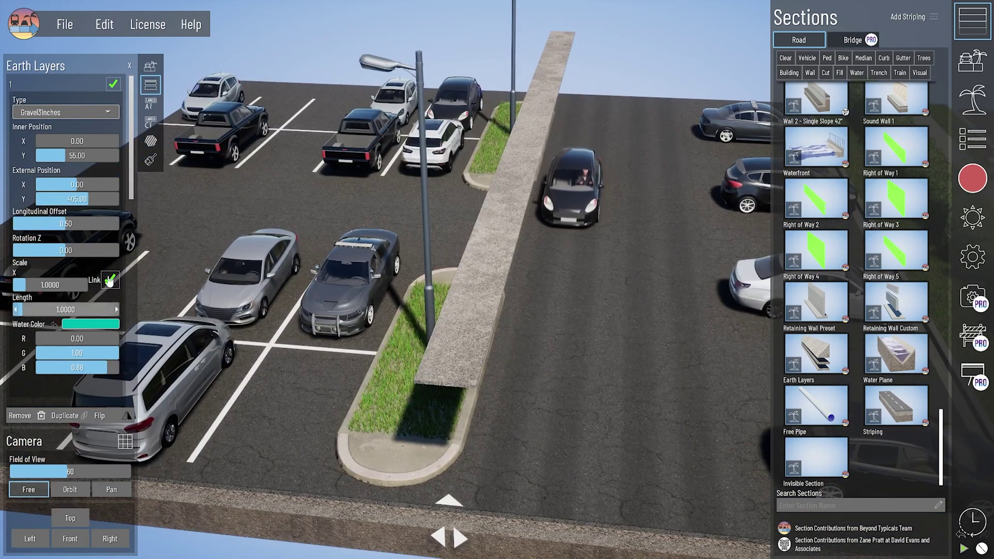
{"action": "left_click", "coordinate": [76, 113]}
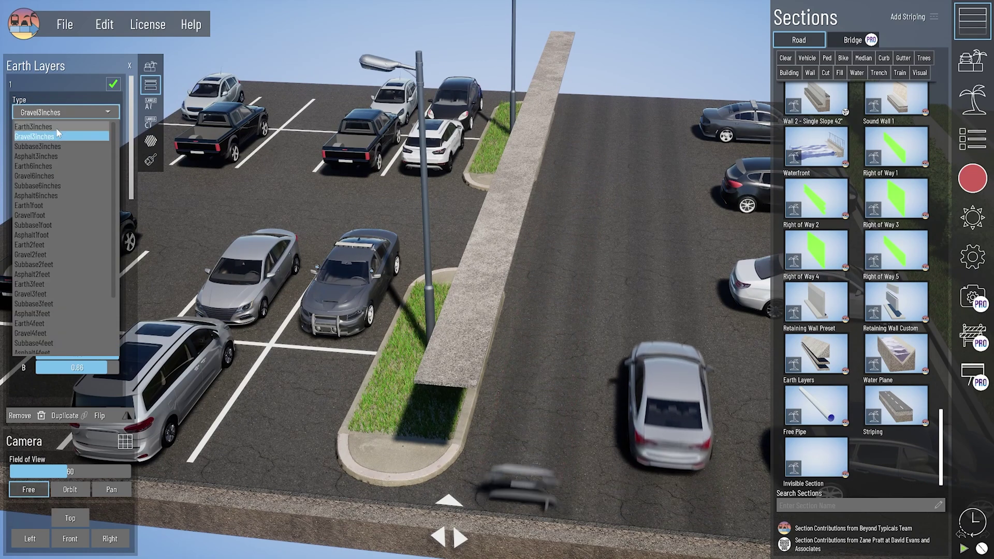
{"action": "left_click", "coordinate": [56, 127]}
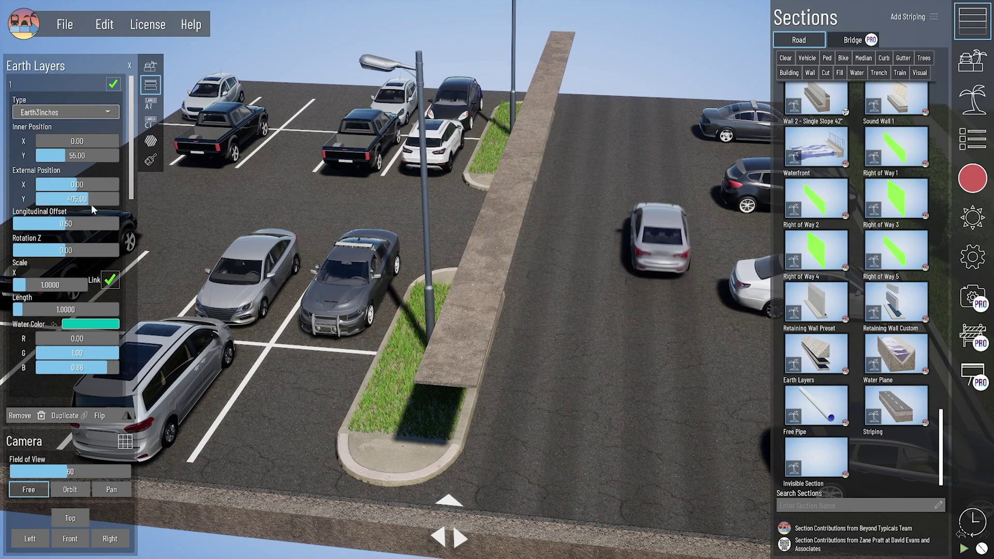
{"action": "left_click_drag", "start_coordinate": [88, 199], "coordinate": [55, 184]}
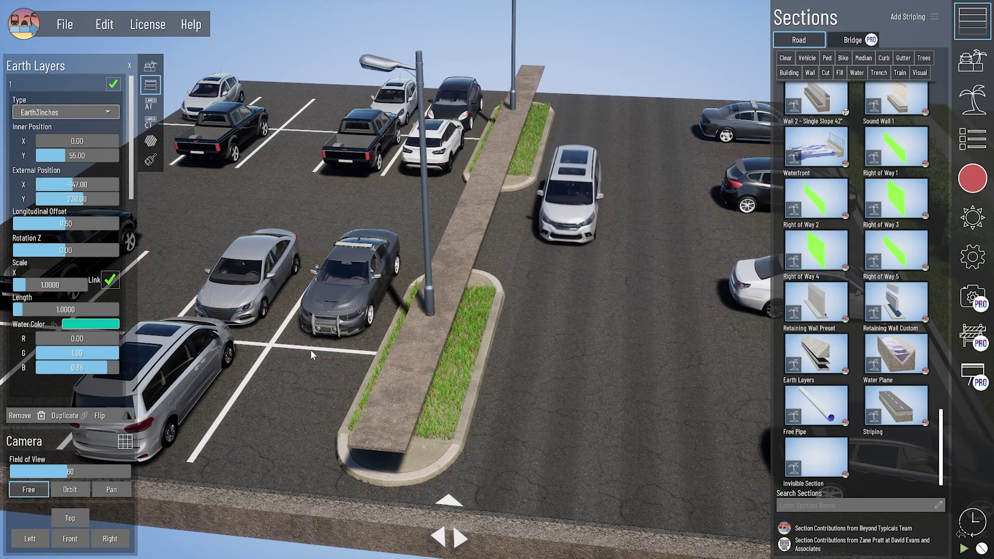
{"action": "middle_click_drag", "start_coordinate": [464, 280], "coordinate": [470, 294]}
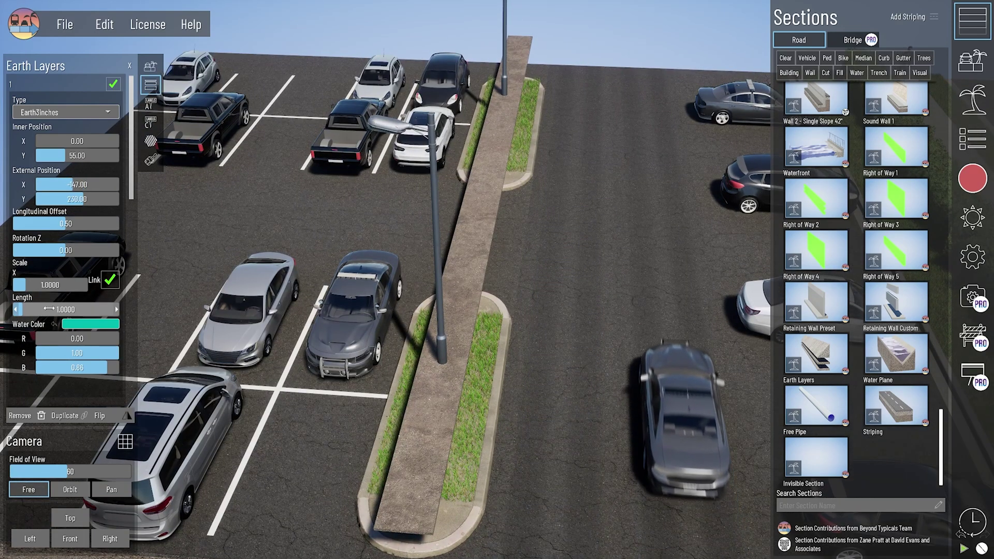
Step: Shorten the earth layer to a length of about 0.24 and align it with the near island at a longitudinal offset of about 0.18
{"action": "left_click_drag", "start_coordinate": [65, 309], "coordinate": [26, 309]}
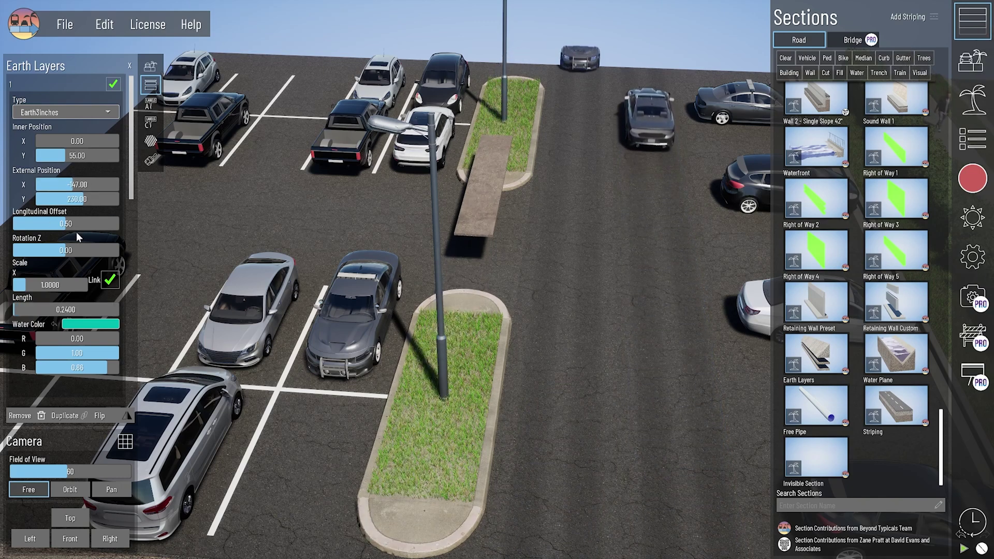
{"action": "left_click_drag", "start_coordinate": [66, 224], "coordinate": [35, 223]}
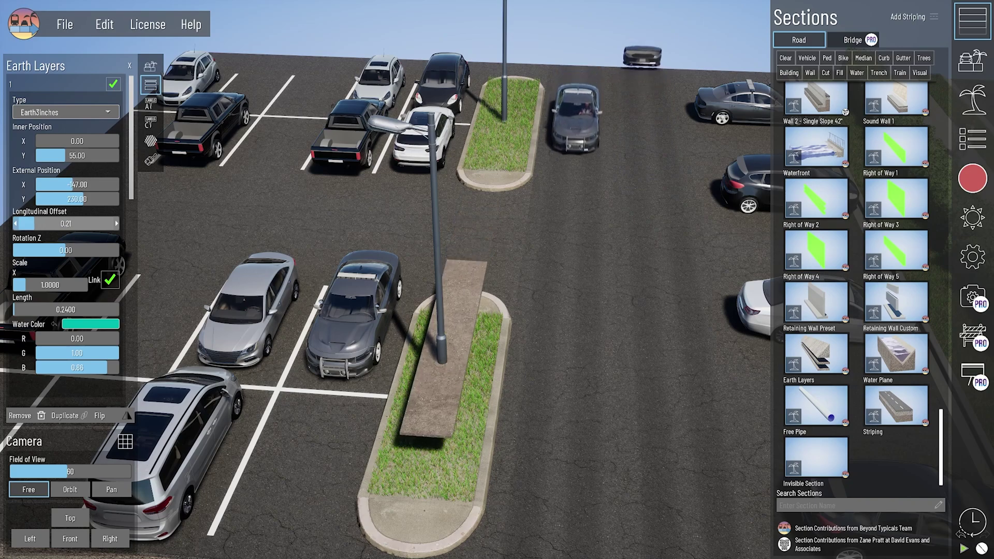
{"action": "right_click_drag", "start_coordinate": [460, 344], "coordinate": [523, 416]}
{"action": "middle_click_drag", "start_coordinate": [523, 416], "coordinate": [457, 369]}
{"action": "scroll", "coordinate": [452, 408], "scroll_direction": "up", "scroll_amount": 1}
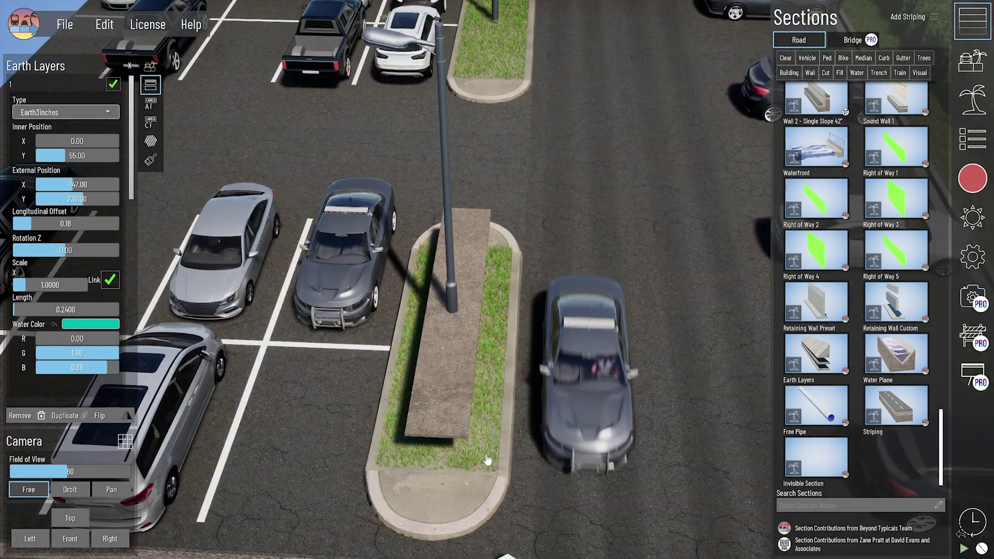
{"action": "scroll", "coordinate": [484, 473], "scroll_direction": "up", "scroll_amount": 1}
{"action": "middle_click_drag", "start_coordinate": [464, 502], "coordinate": [470, 480]}
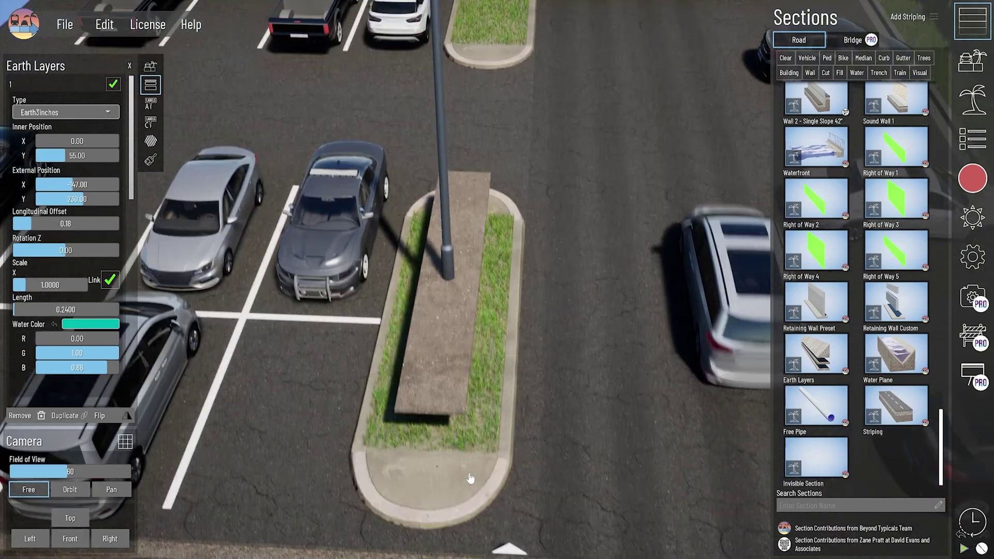
{"action": "scroll", "coordinate": [470, 422], "scroll_direction": "up", "scroll_amount": 3}
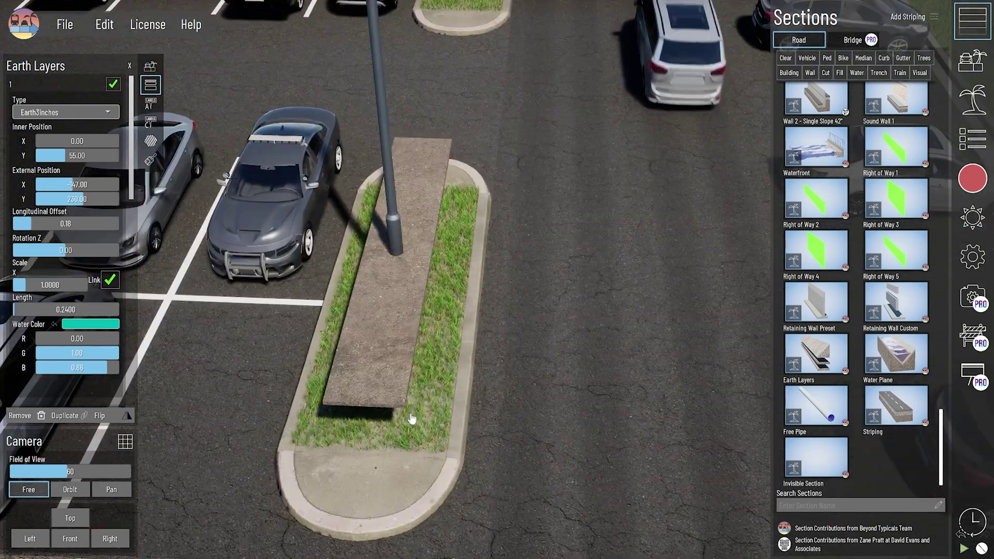
Step: Lower the earth layer onto the near island, unlink its scale, set the X scale to 2 and external X to about -151
{"action": "middle_click_drag", "start_coordinate": [318, 377], "coordinate": [347, 357]}
{"action": "left_click_drag", "start_coordinate": [83, 199], "coordinate": [79, 199]}
{"action": "left_click", "coordinate": [110, 280]}
{"action": "left_click_drag", "start_coordinate": [31, 285], "coordinate": [36, 285]}
{"action": "left_click_drag", "start_coordinate": [77, 184], "coordinate": [77, 199]}
Step: Insert a second Earth Layers section between the island shoulder and the adjacent driving lane
{"action": "scroll", "coordinate": [348, 348], "scroll_direction": "down", "scroll_amount": 3}
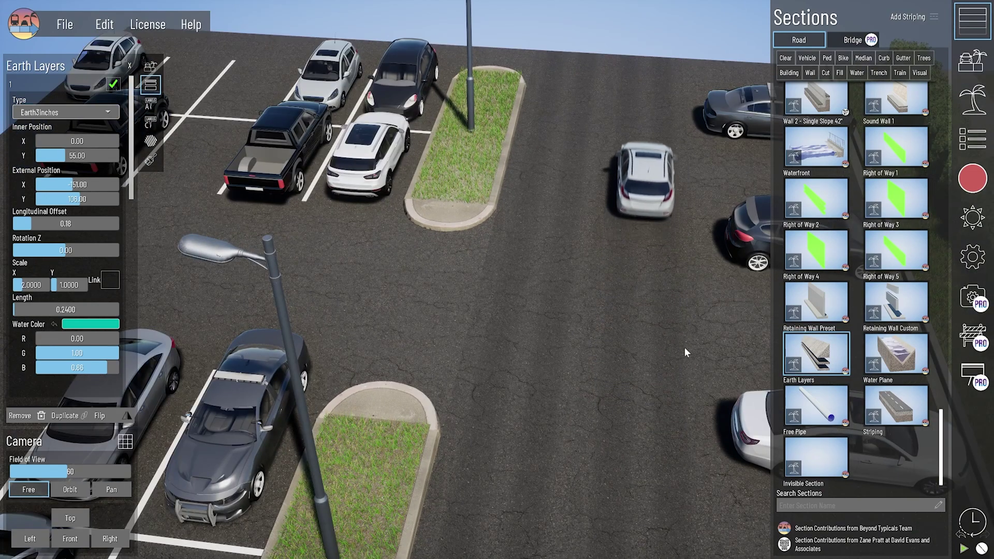
{"action": "left_click_drag", "start_coordinate": [684, 348], "coordinate": [494, 293]}
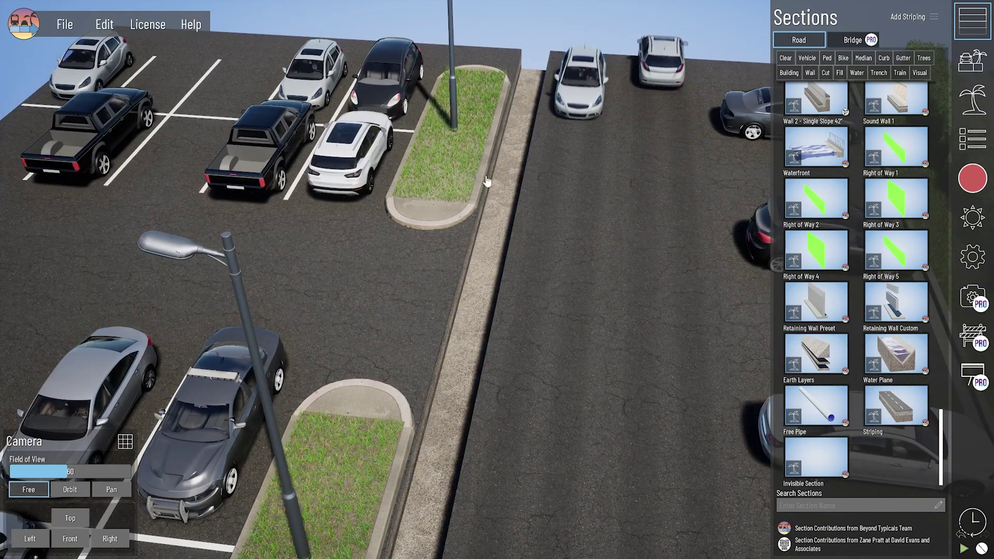
{"action": "scroll", "coordinate": [487, 181], "scroll_direction": "down", "scroll_amount": 3}
{"action": "scroll", "coordinate": [497, 157], "scroll_direction": "down", "scroll_amount": 2}
{"action": "middle_click_drag", "start_coordinate": [459, 397], "coordinate": [488, 341]}
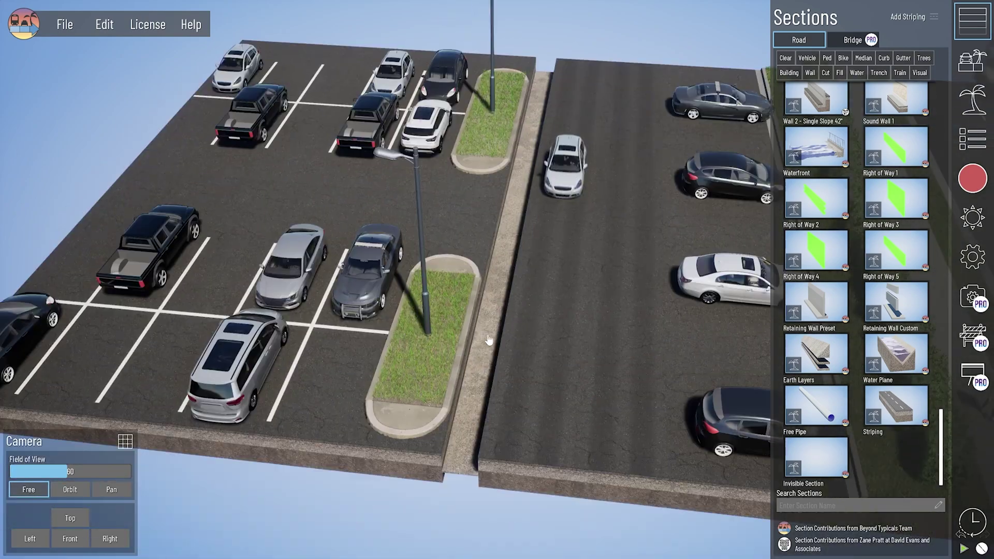
Step: Fit the second Earth Layers piece to the far island as Earth3inches, length about 0.21, longitudinal offset about 0.73 and X scale 2
{"action": "left_click", "coordinate": [461, 475]}
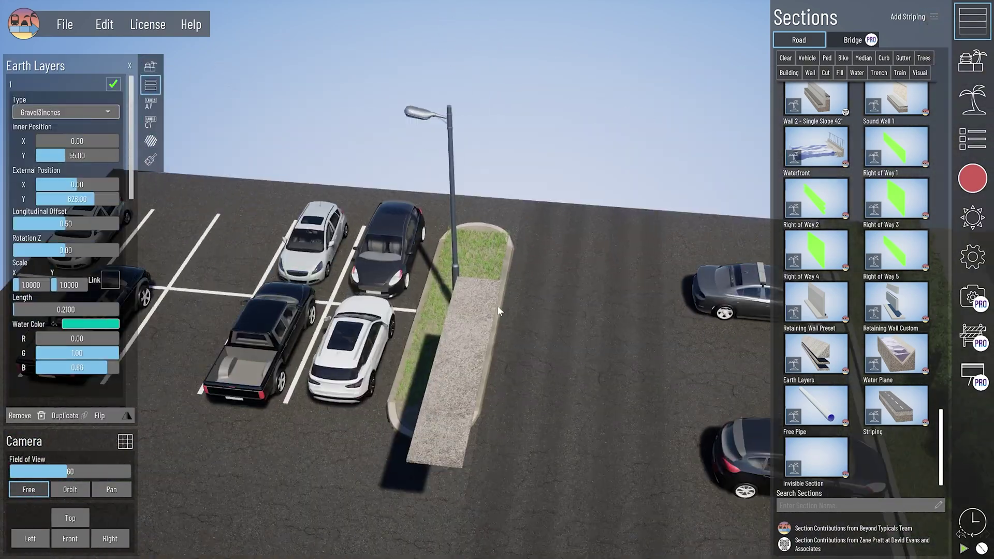
{"action": "scroll", "coordinate": [499, 311], "scroll_direction": "down", "scroll_amount": 3}
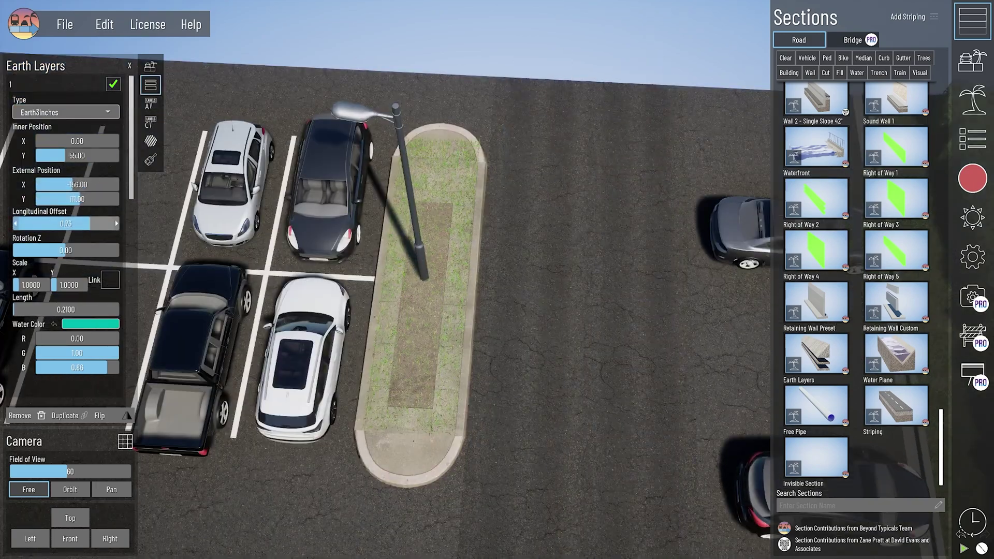
{"action": "left_click_drag", "start_coordinate": [90, 224], "coordinate": [92, 224]}
{"action": "left_click", "coordinate": [32, 284]}
{"action": "type", "text": "2"}
{"action": "left_click", "coordinate": [116, 185]}
{"action": "left_click", "coordinate": [116, 311]}
{"action": "left_click", "coordinate": [116, 311]}
{"action": "left_click", "coordinate": [116, 312]}
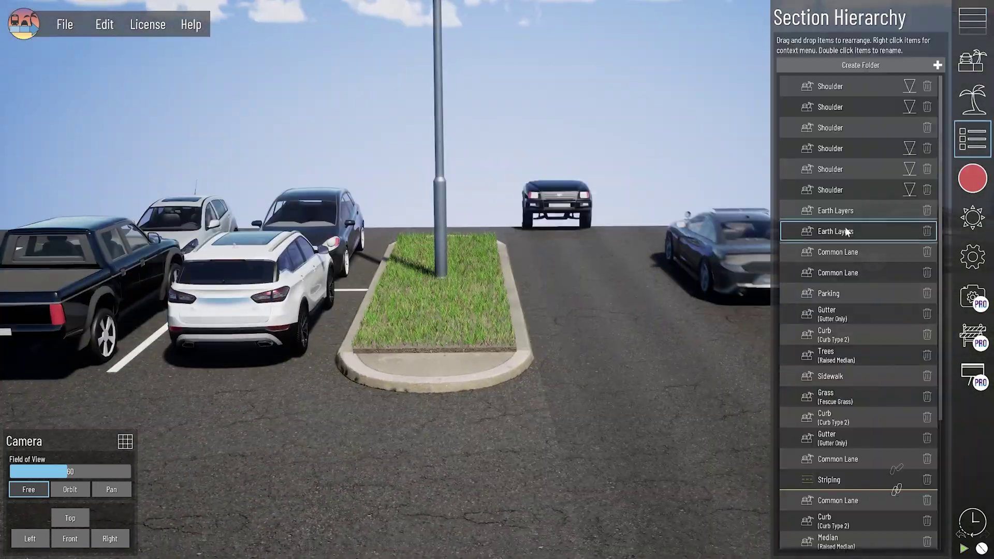
{"action": "left_click", "coordinate": [836, 231]}
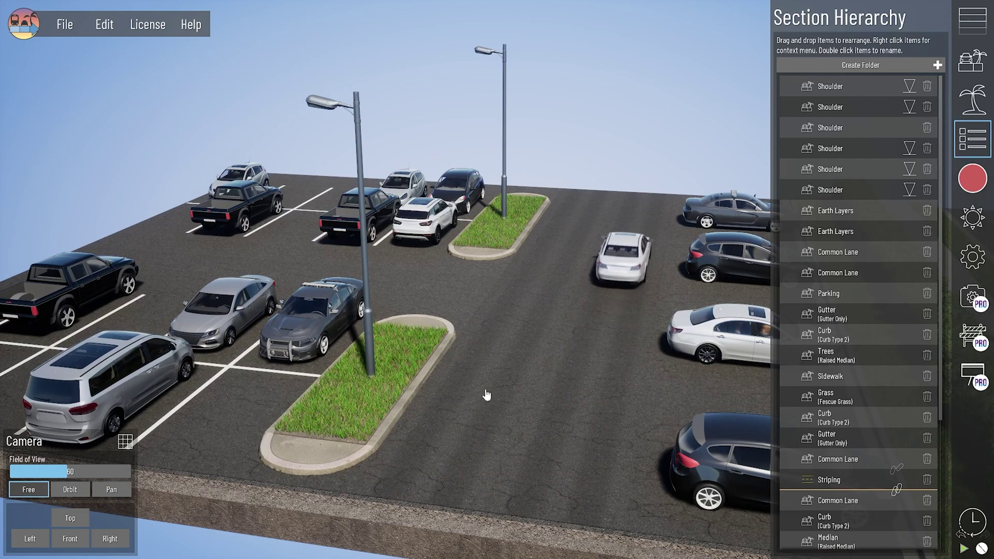
Step: Populate the island shoulder with bushes through its placement options, leaving two on each grassed island
{"action": "scroll", "coordinate": [331, 460], "scroll_direction": "up", "scroll_amount": 2}
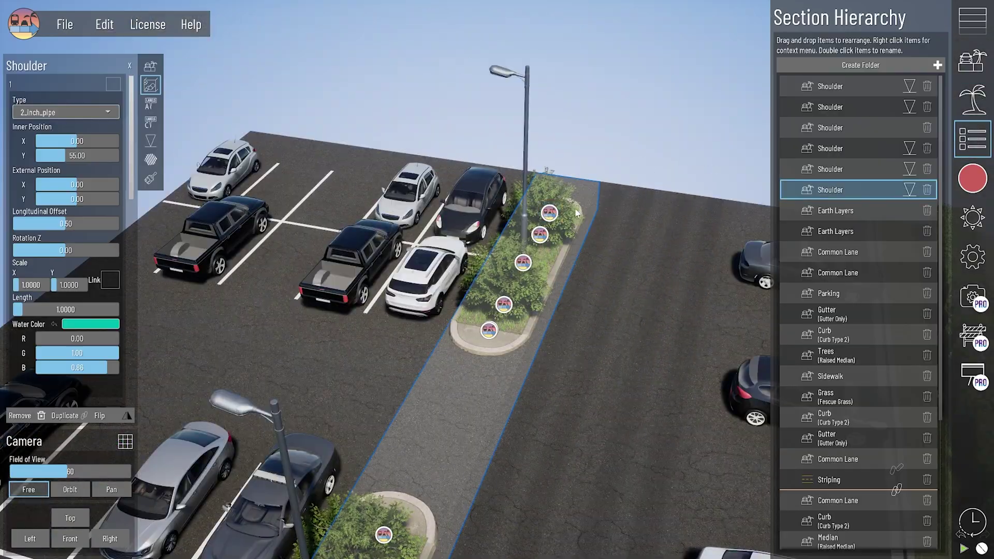
{"action": "left_click", "coordinate": [151, 141]}
{"action": "left_click", "coordinate": [659, 200]}
{"action": "scroll", "coordinate": [568, 399], "scroll_direction": "up", "scroll_amount": 5}
Step: Set the basic texture of both common lanes beside the islands to 02 Asphalt No Wear
{"action": "left_click", "coordinate": [461, 382]}
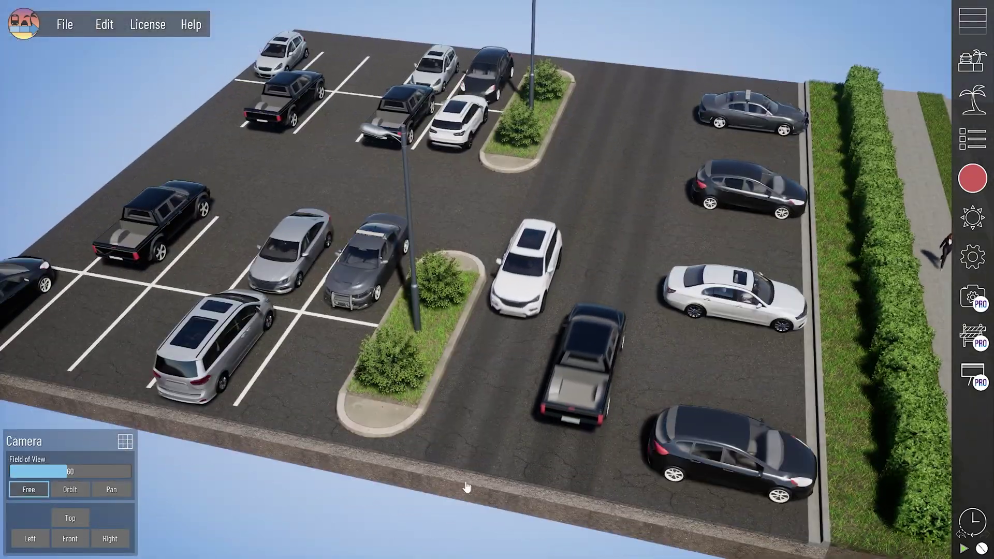
{"action": "left_click", "coordinate": [486, 384]}
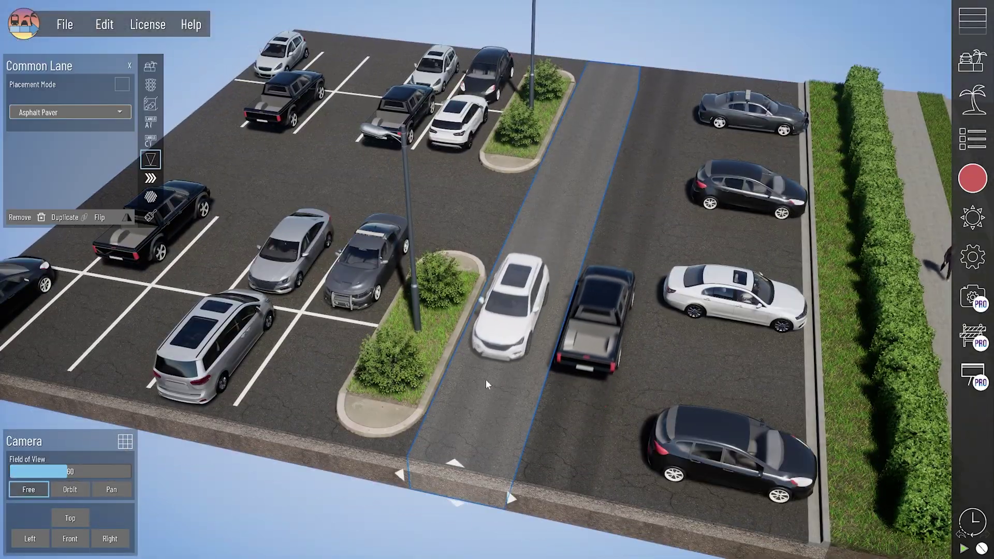
{"action": "left_click", "coordinate": [151, 216]}
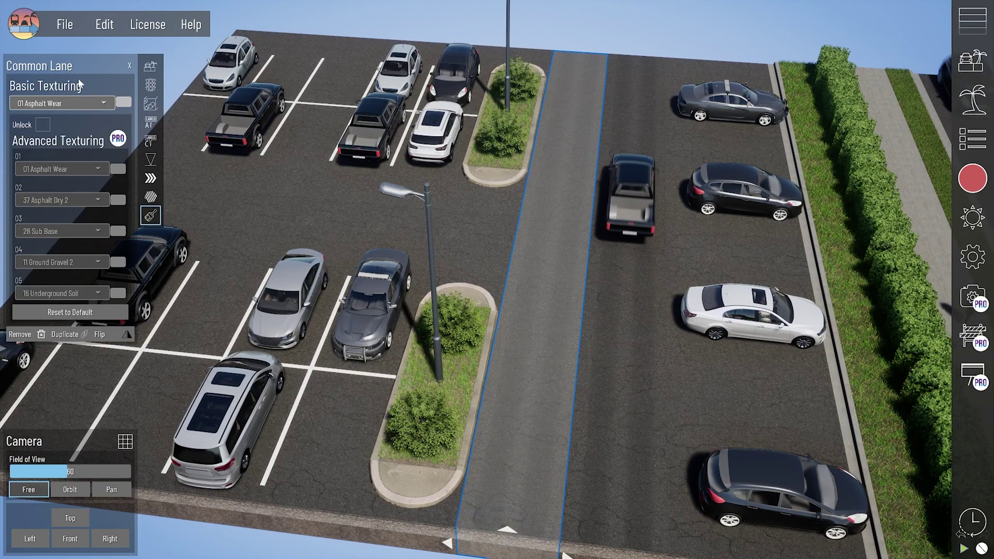
{"action": "left_click", "coordinate": [81, 104]}
{"action": "left_click", "coordinate": [73, 122]}
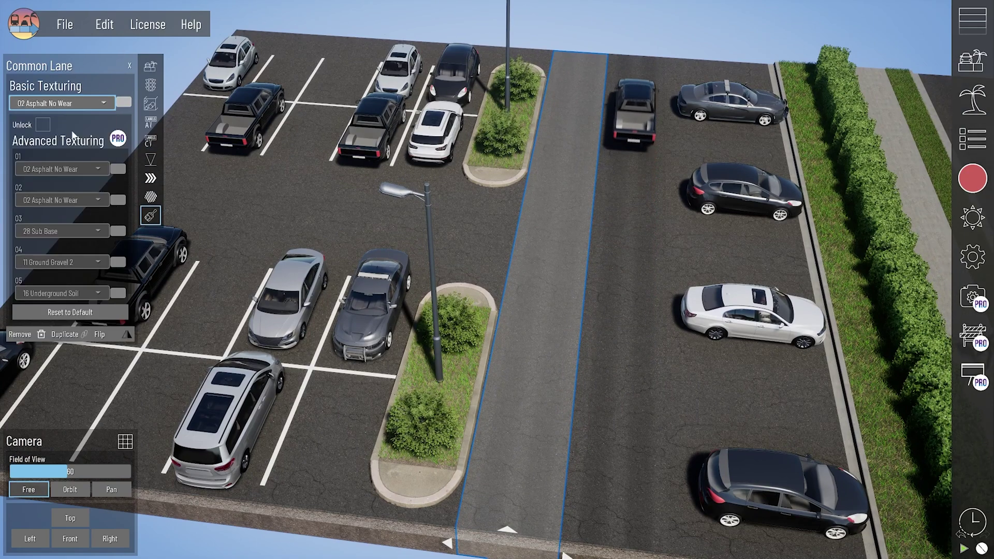
{"action": "left_click", "coordinate": [623, 410]}
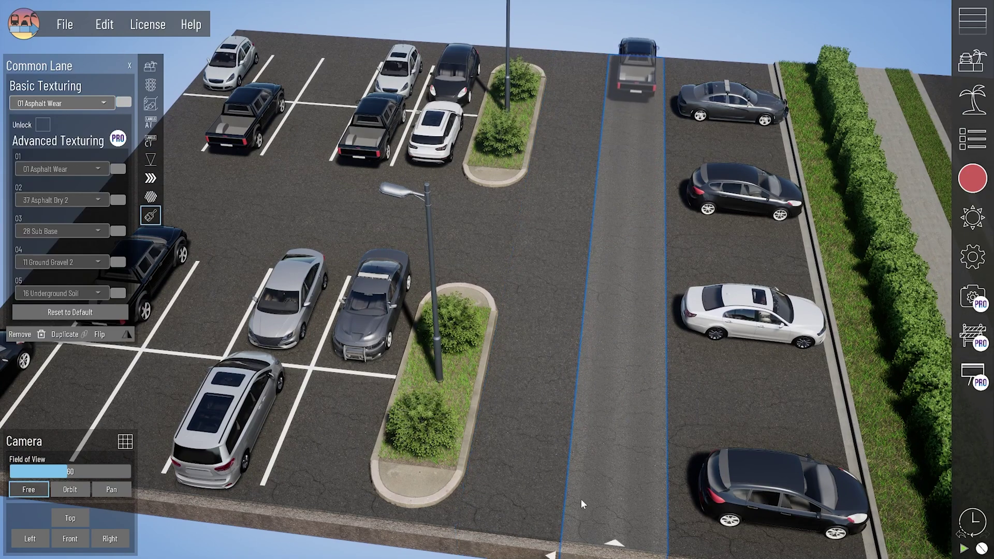
{"action": "left_click", "coordinate": [70, 105]}
{"action": "left_click", "coordinate": [70, 127]}
{"action": "key", "text": "Escape"}
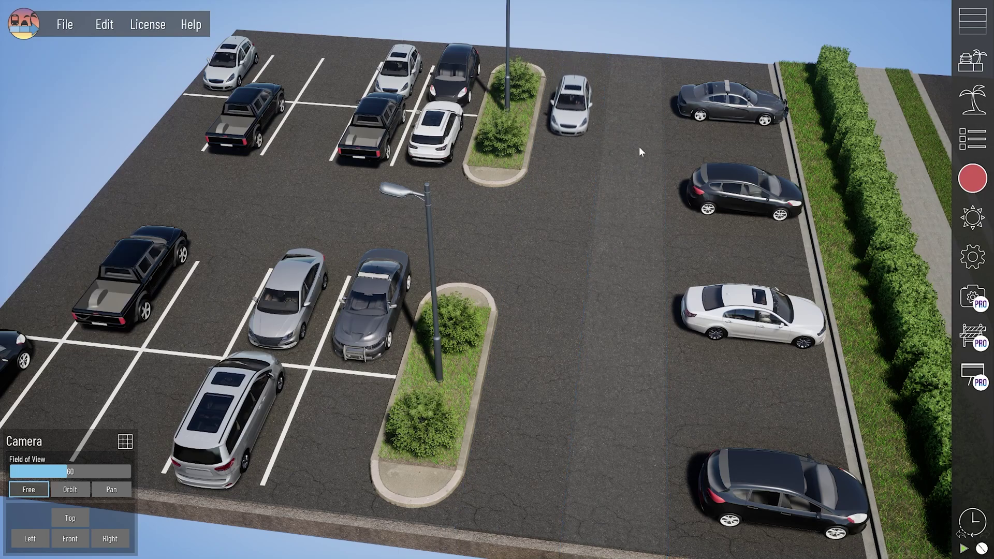
{"action": "middle_click_drag", "start_coordinate": [635, 447], "coordinate": [612, 436]}
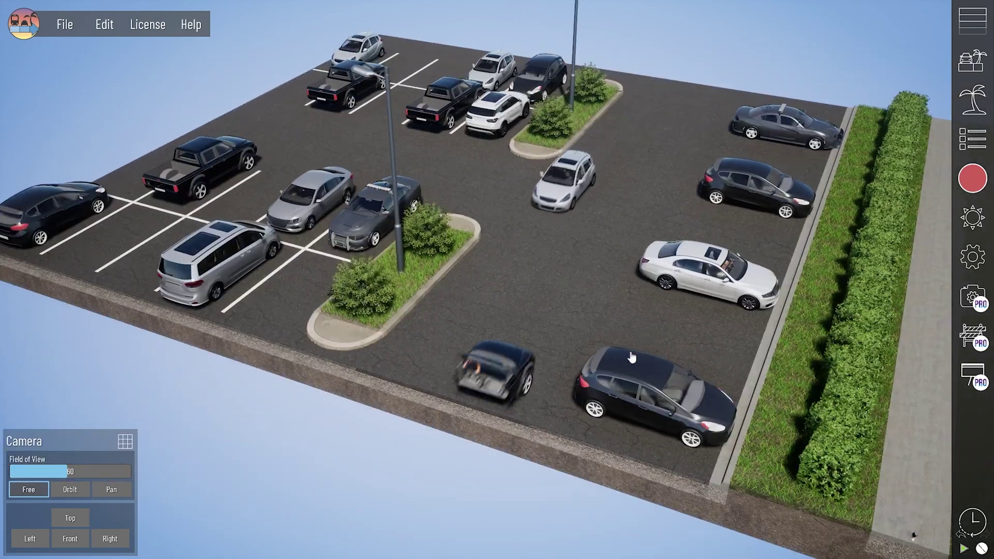
{"action": "middle_click_drag", "start_coordinate": [633, 358], "coordinate": [617, 391]}
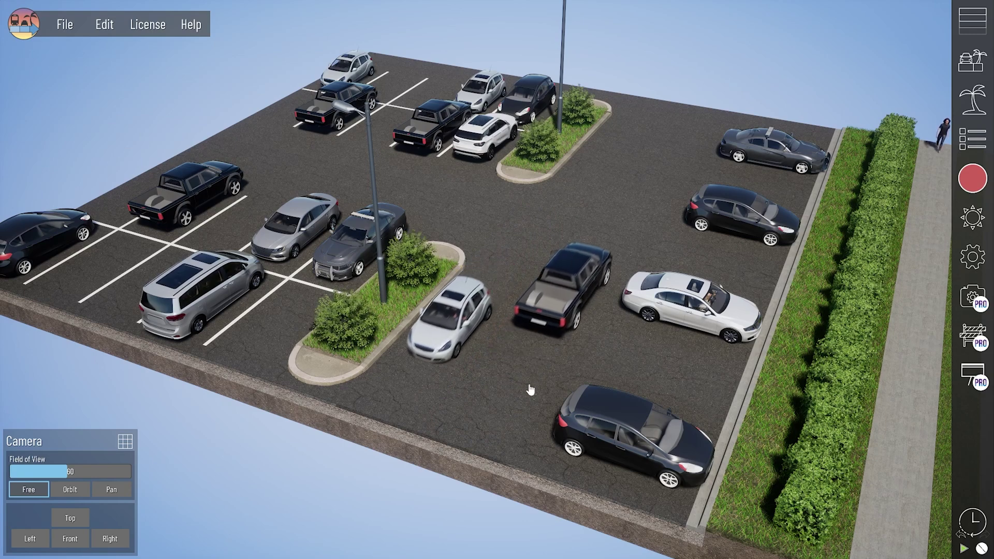
{"action": "middle_click_drag", "start_coordinate": [599, 346], "coordinate": [554, 412]}
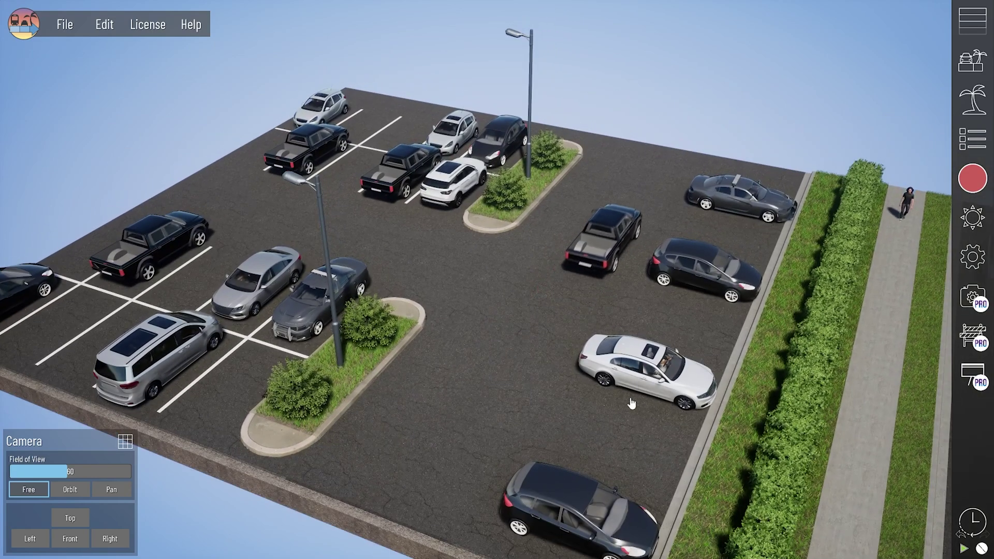